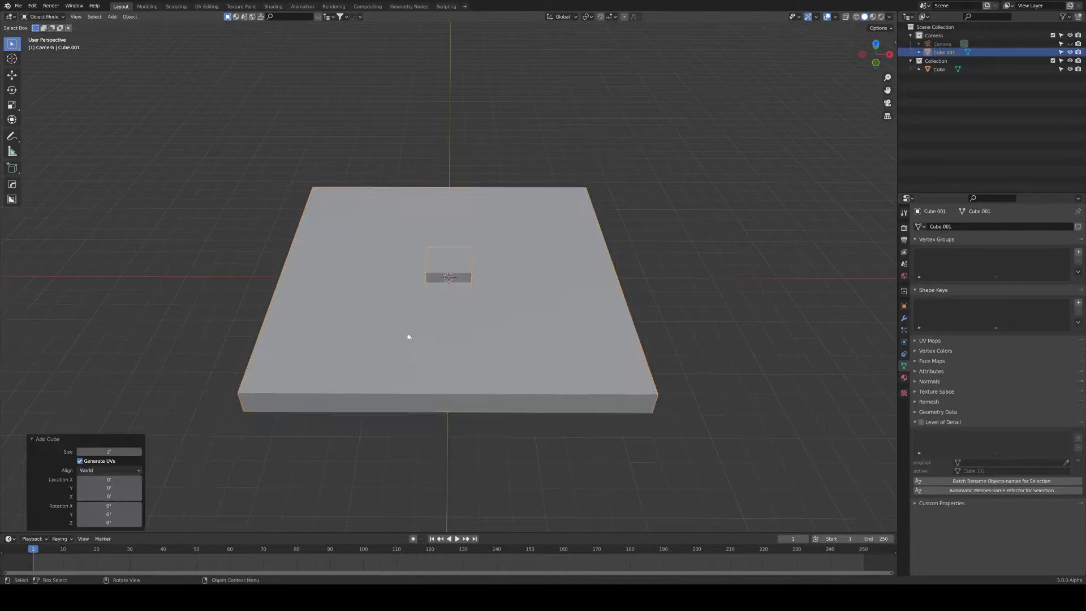
# Set the block's dimensions to about 0.75 × 3 × 0.5 ft and apply its scale.
pyautogui.press('Return')
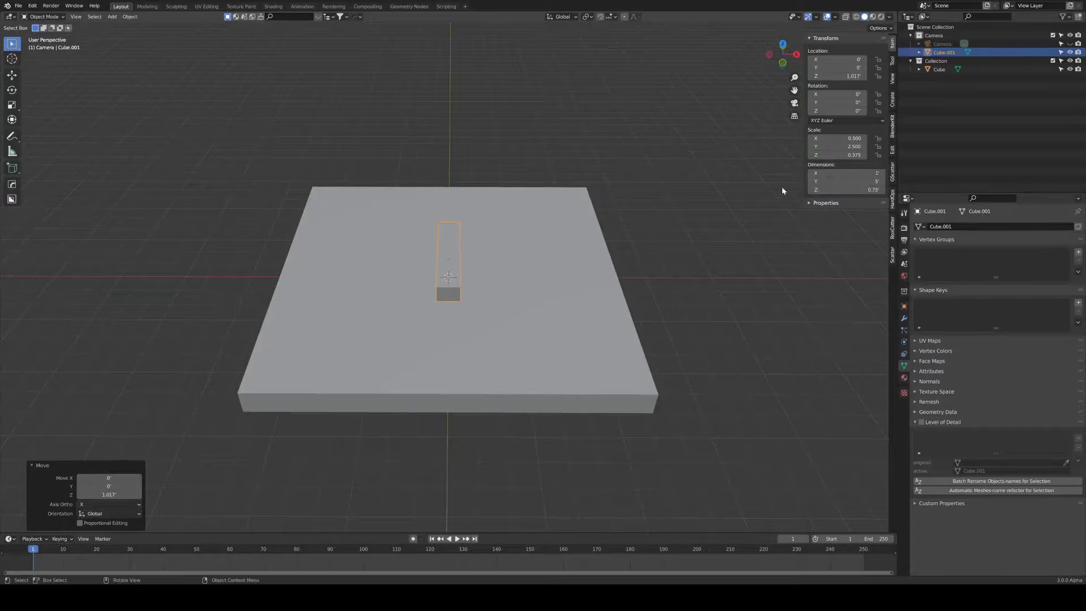
pyautogui.scroll(3, 557, 225)
pyautogui.press('n')
pyautogui.press('Tab')
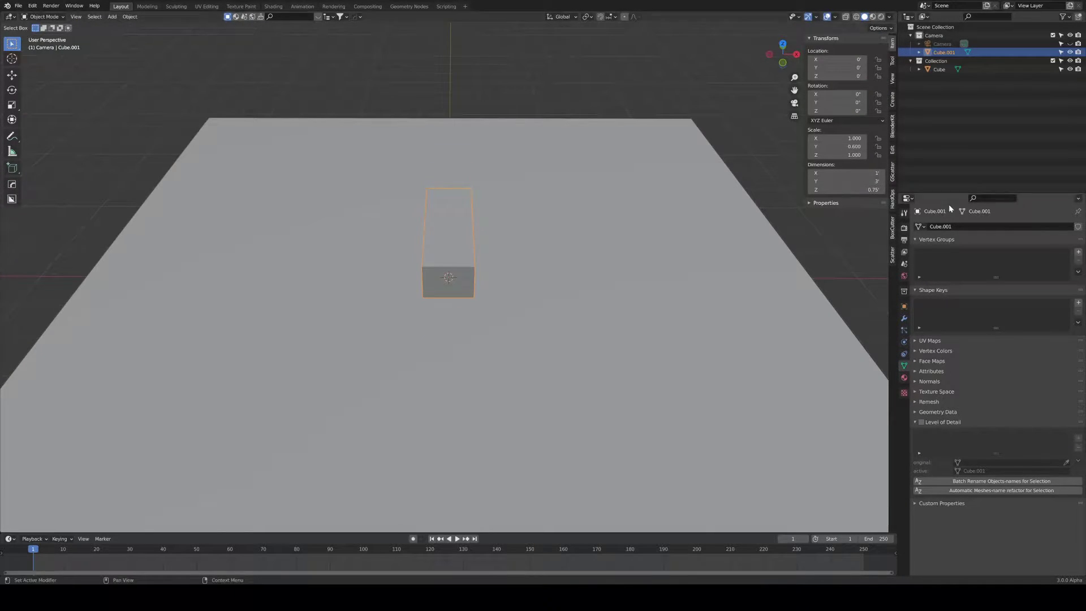
pyautogui.hotkey('ctrl', 'a')
pyautogui.click(854, 190)
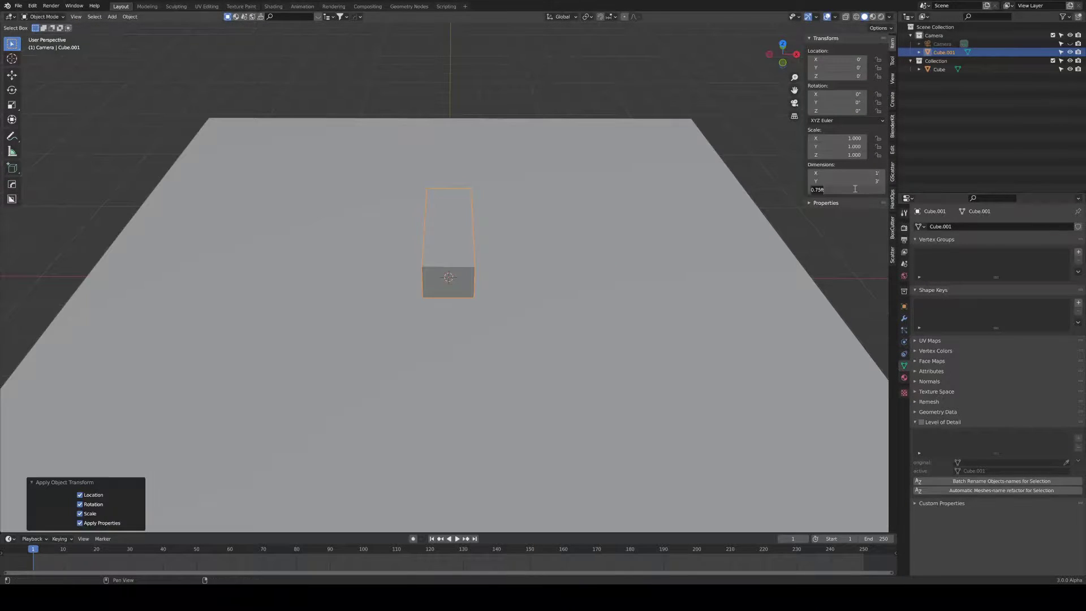
# Bevel all of the block's edges in Edit Mode so they are rounded.
pyautogui.press('n')
pyautogui.press('Tab')
pyautogui.scroll(3, 509, 193)
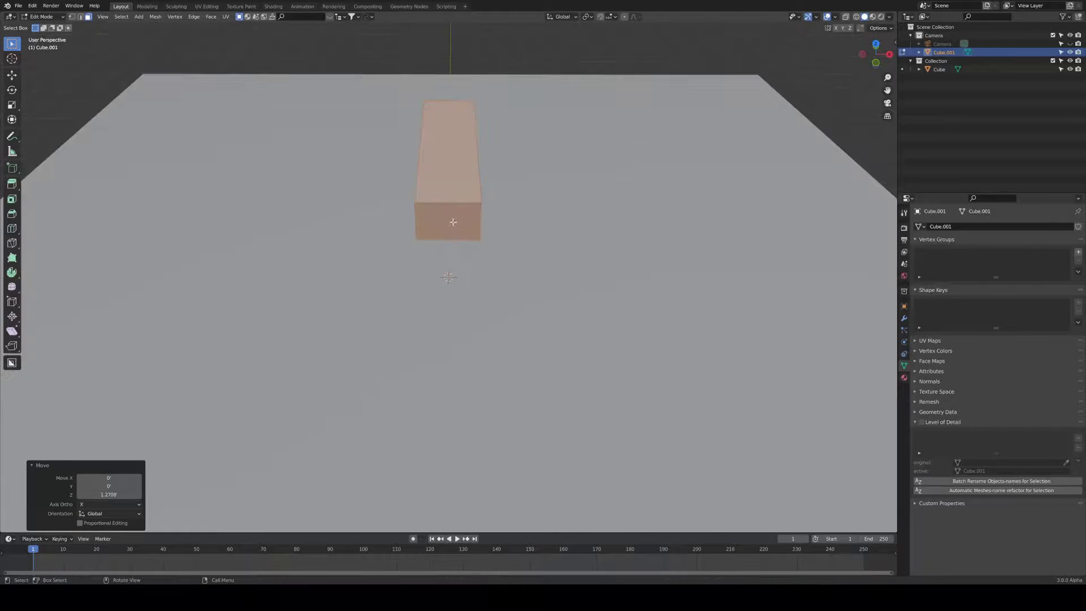
pyautogui.hotkey('alt', 'a')
pyautogui.moveTo(484, 176); pyautogui.dragTo(553, 140, button='middle')
pyautogui.hotkey('ctrl', 'b')
pyautogui.click(555, 140)
pyautogui.press('Tab')
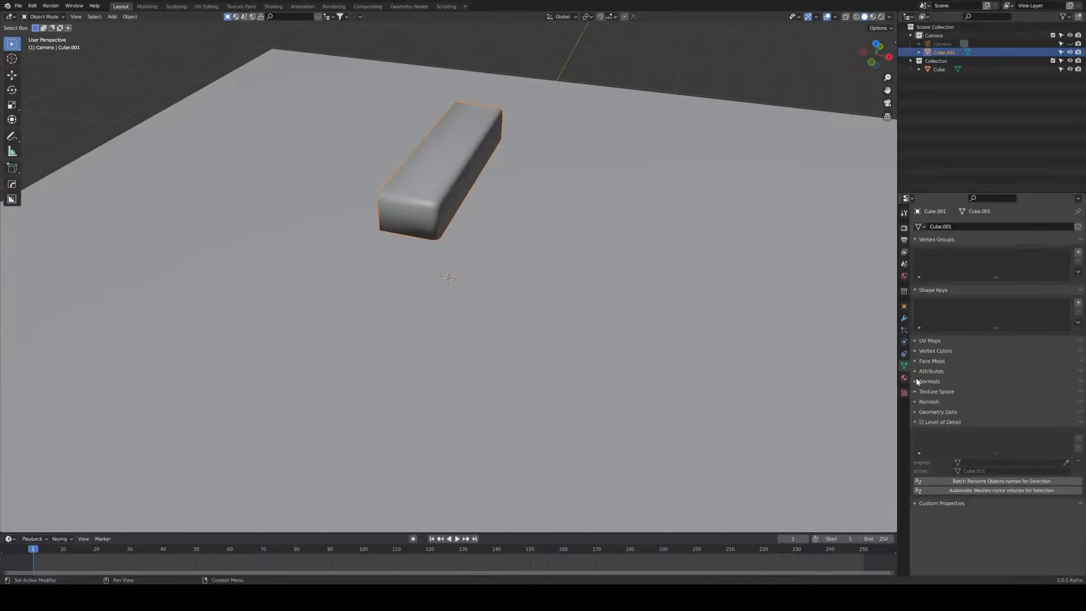
# Position the block near the porch's left side and apply all transforms.
pyautogui.press('KP_7')
pyautogui.press('n')
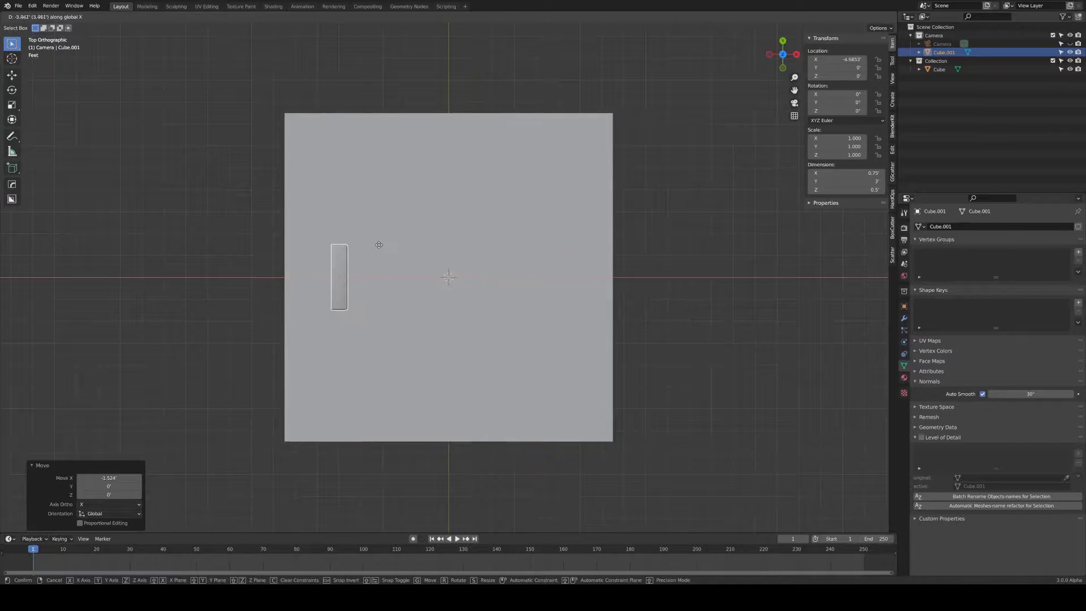
pyautogui.press('KP_1')
pyautogui.hotkey('ctrl', 'a')
pyautogui.click(390, 243)
pyautogui.hotkey('ctrl', 'a')
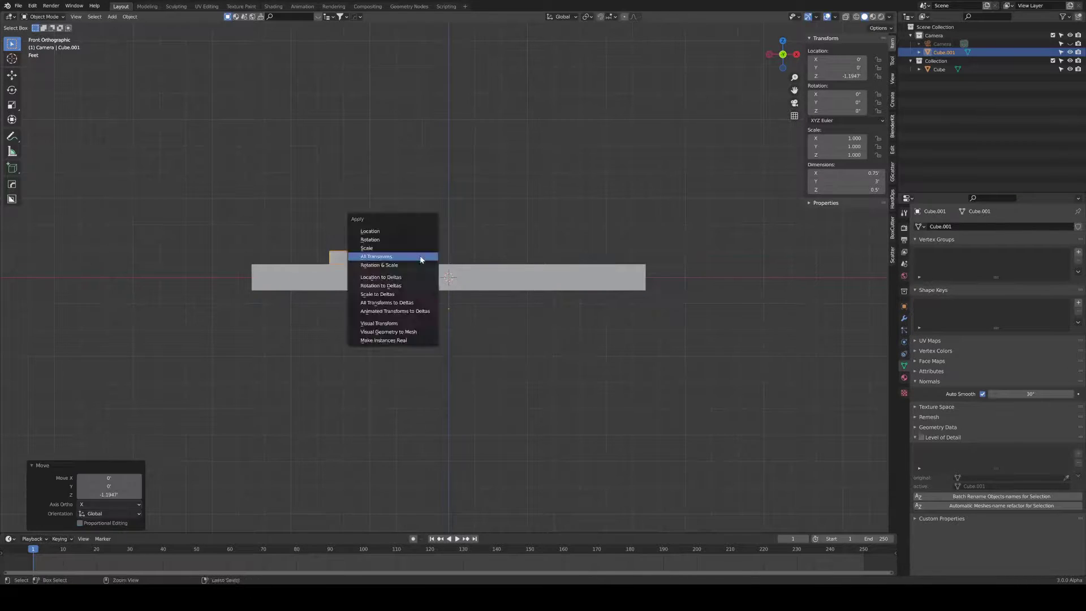
pyautogui.click(419, 257)
pyautogui.click(424, 186)
pyautogui.click(842, 77)
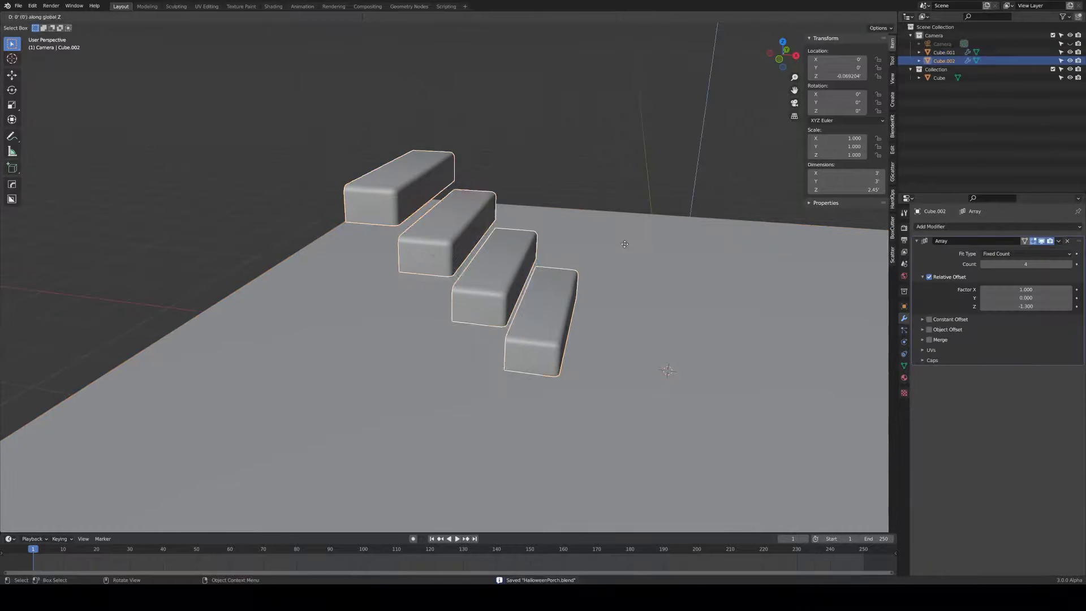
# Scale the duplicated step along Z to flatten it into thin overhanging treads.
pyautogui.press('s')
pyautogui.press('z')
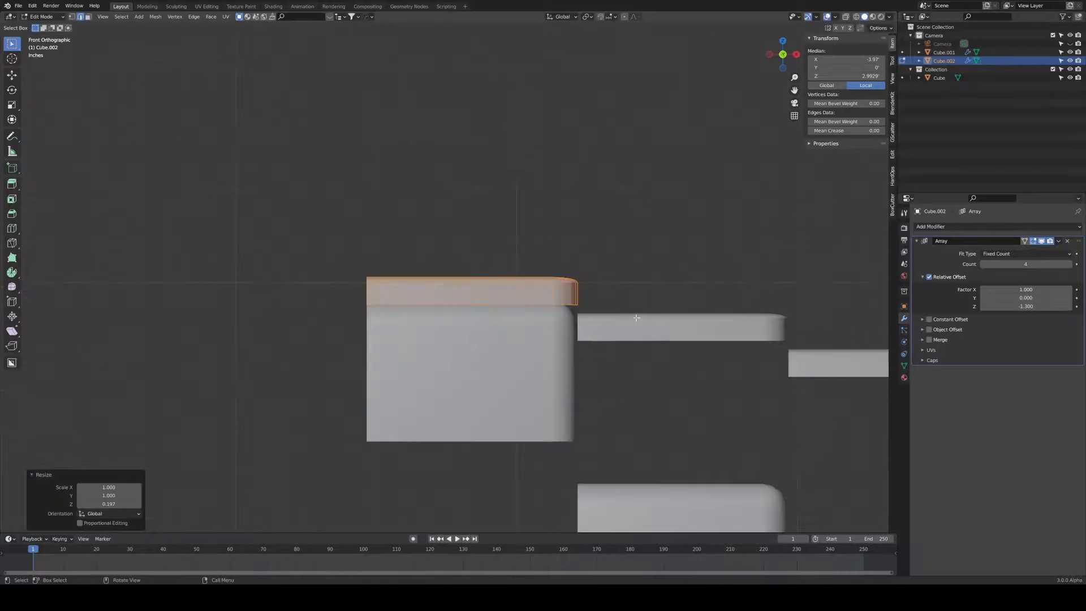
pyautogui.press('KP_1')
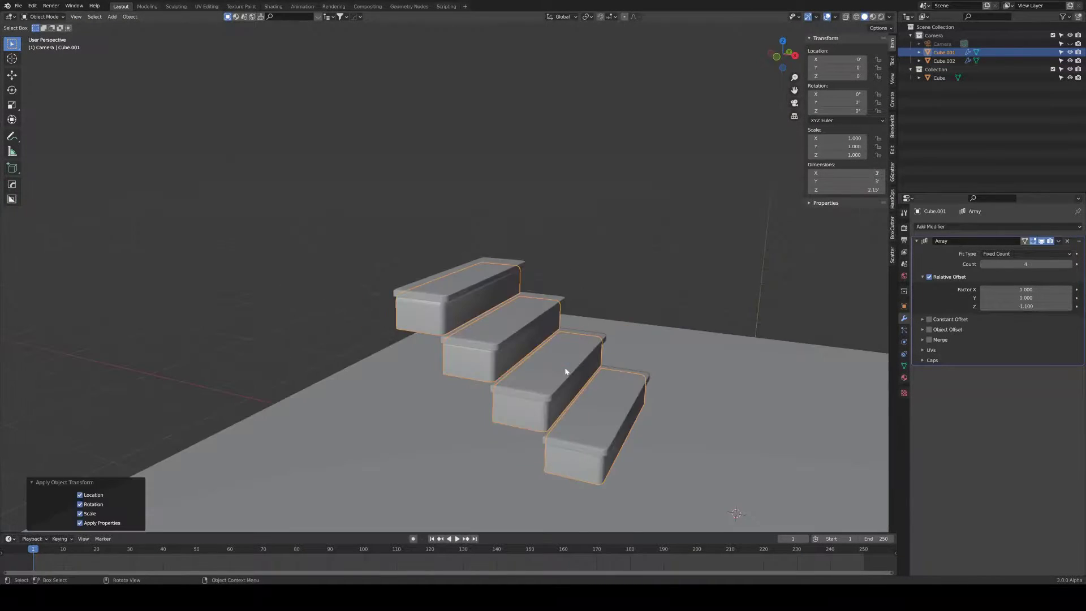
# Add a cube for a floorboard with 0.2 ft thickness and raise it.
pyautogui.moveTo(411, 399); pyautogui.dragTo(596, 395, button='middle')
pyautogui.press('KP_7')
pyautogui.hotkey('shift', 'a')
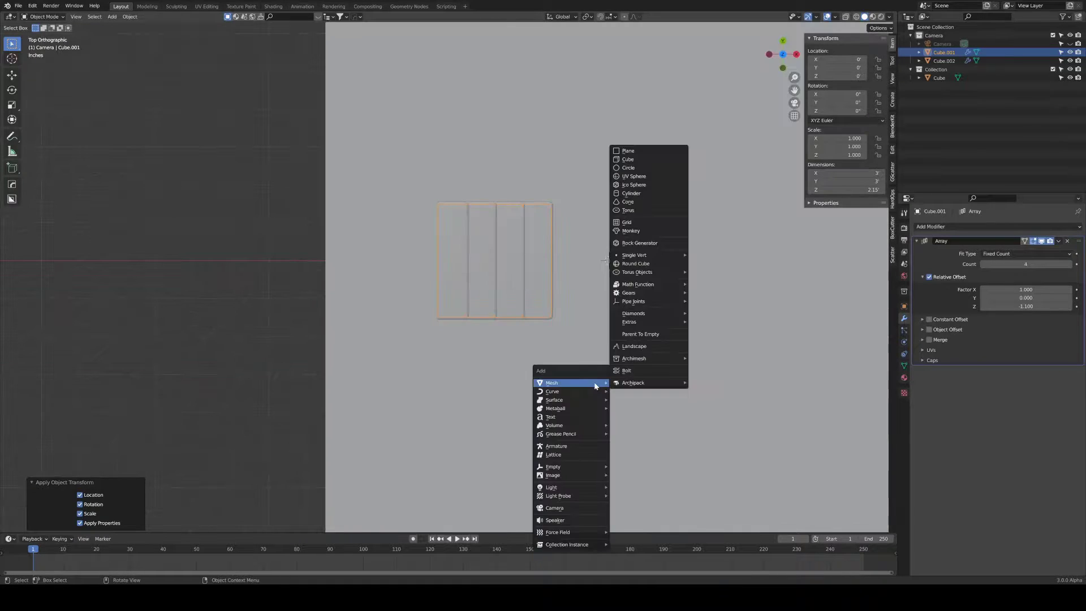
pyautogui.click(496, 281)
pyautogui.click(853, 173)
pyautogui.click(848, 190)
pyautogui.write('0.2')
pyautogui.press('Return')
pyautogui.press('KP_1')
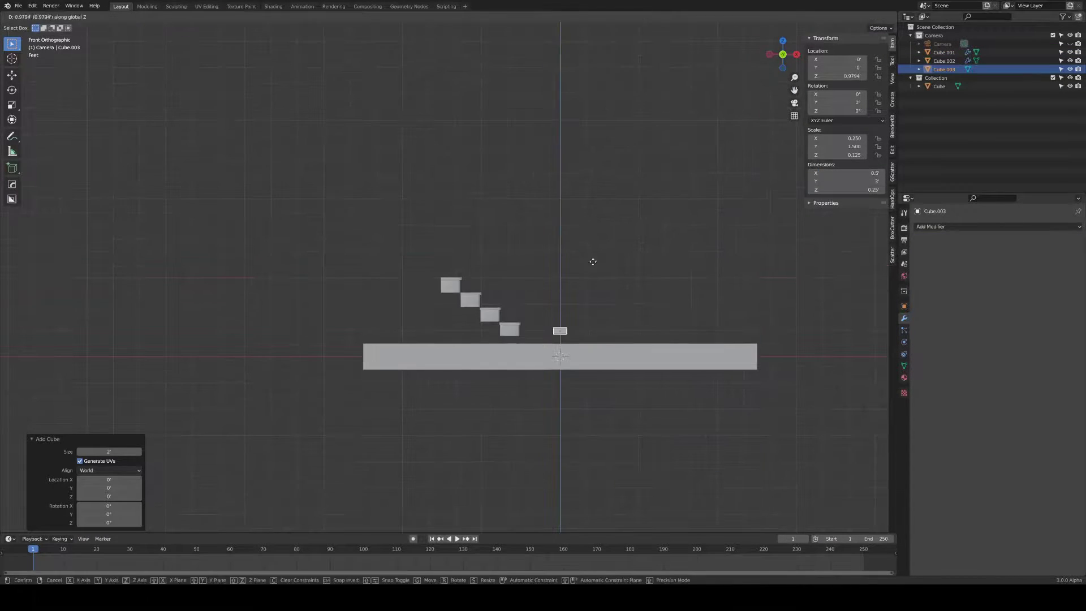
pyautogui.press('g')
pyautogui.press('z')
pyautogui.click(572, 338)
# Bevel the floorboard's edges and enable Auto Smooth on its mesh.
pyautogui.moveTo(573, 338); pyautogui.dragTo(736, 427, button='middle')
pyautogui.scroll(-2, 736, 427)
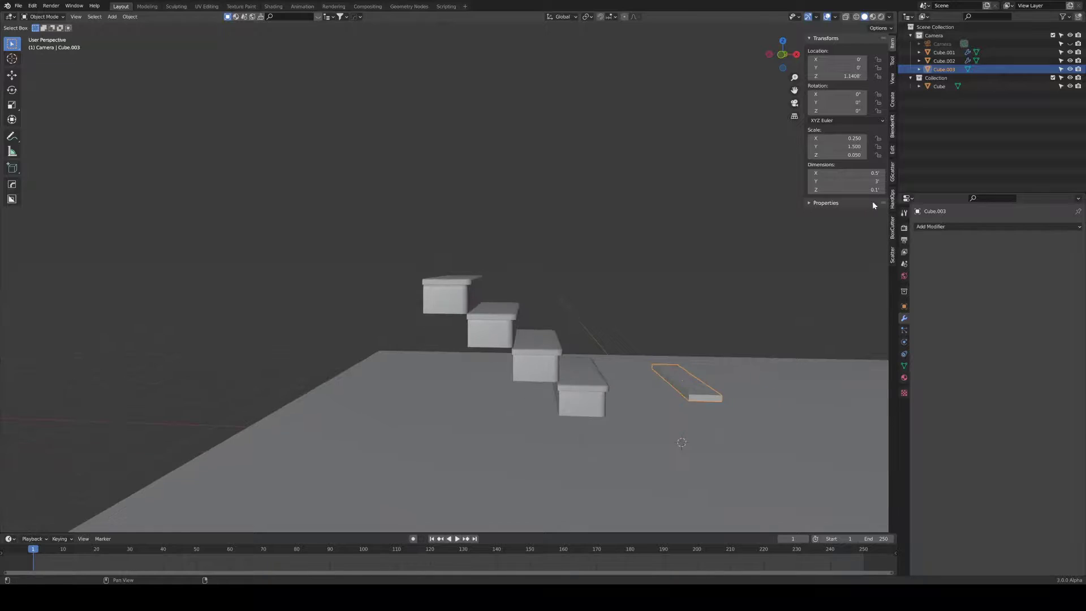
pyautogui.press('Tab')
pyautogui.press('KP_1')
pyautogui.hotkey('ctrl', 'e')
pyautogui.click(703, 390)
pyautogui.click(665, 380)
pyautogui.click(904, 365)
pyautogui.click(983, 394)
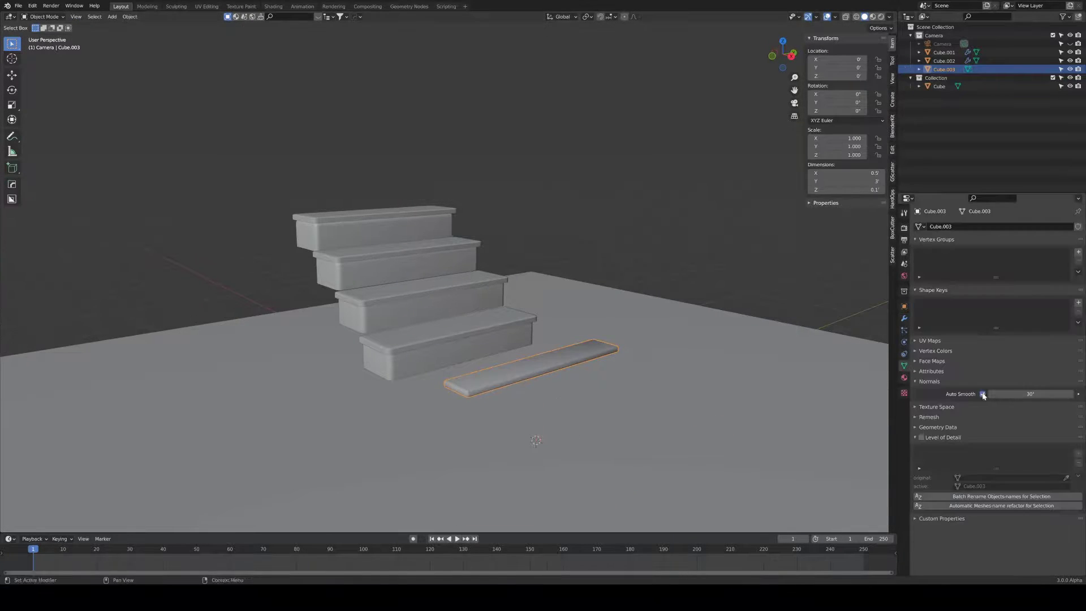
# Raise the floorboard level with the top of the staircase.
pyautogui.moveTo(622, 368); pyautogui.dragTo(484, 368, button='middle')
pyautogui.press('Tab')
pyautogui.press('KP_1')
pyautogui.press('g')
pyautogui.press('z')
pyautogui.click(433, 261)
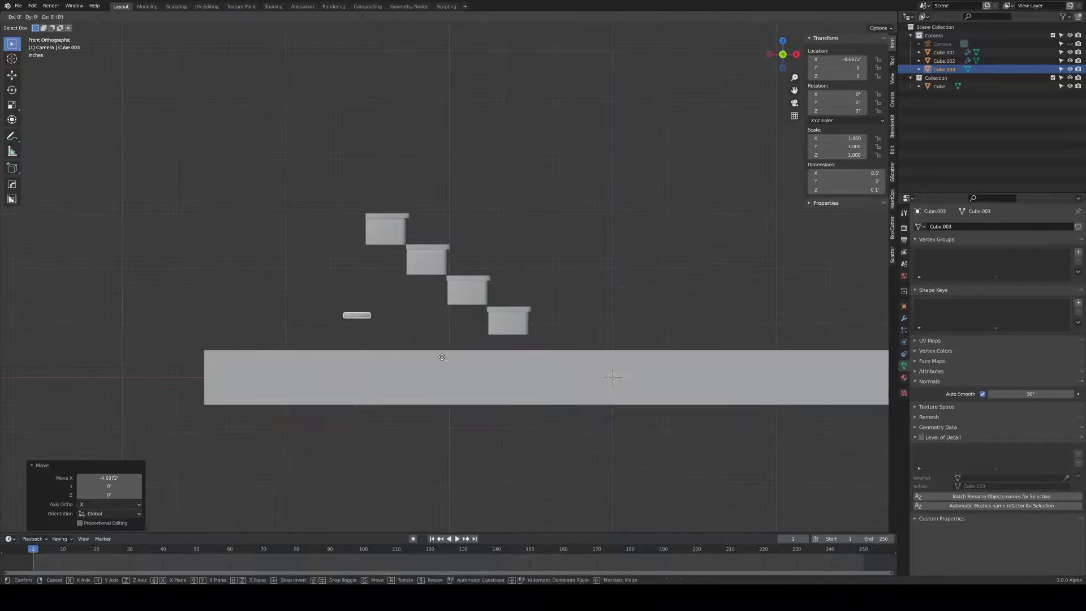
pyautogui.press('KP_7')
pyautogui.click(361, 252)
# Inspect the step treads' Array modifier settings.
pyautogui.moveTo(361, 252); pyautogui.dragTo(365, 209, button='middle')
pyautogui.click(416, 252)
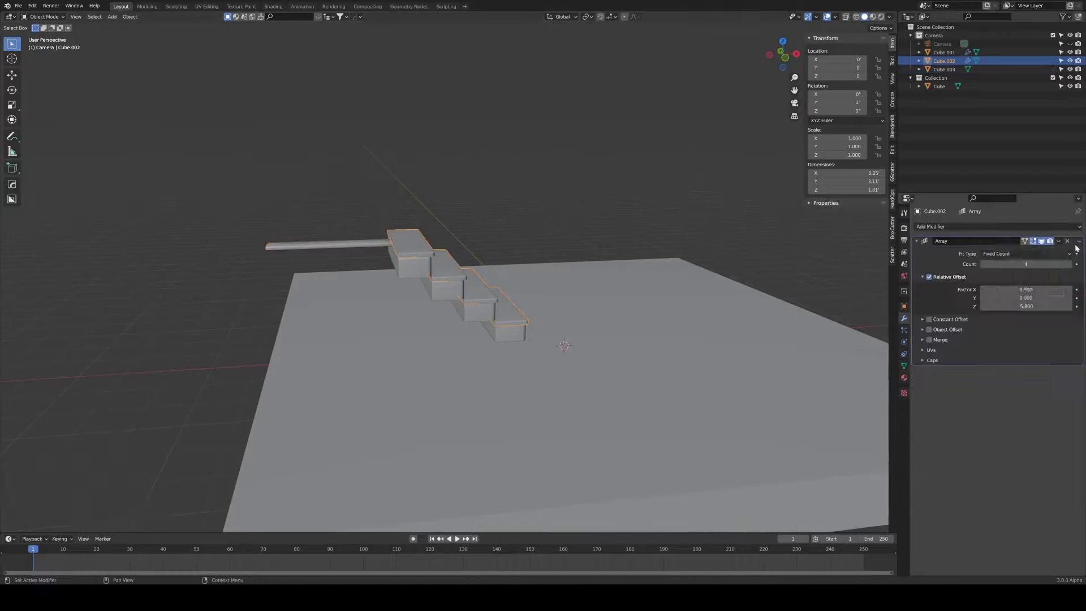
pyautogui.click(903, 319)
pyautogui.press('Tab')
pyautogui.press('KP_1')
pyautogui.press('Tab')
# Rotate the board 90° on Z and array it into a row of 27 planks.
pyautogui.press('KP_7')
pyautogui.scroll(3, 346, 340)
pyautogui.click(356, 418)
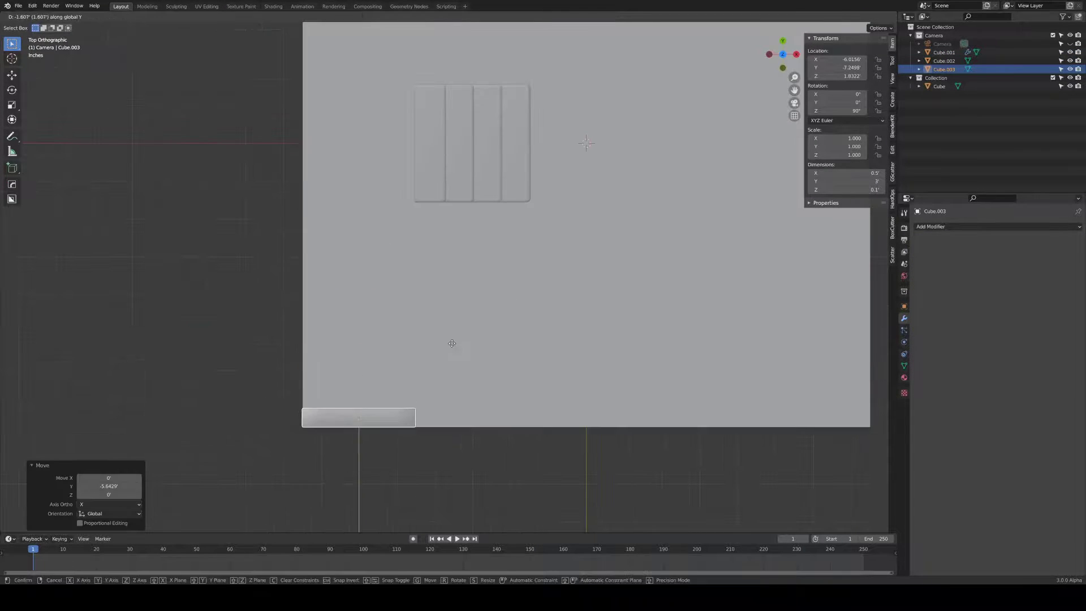
pyautogui.scroll(-3, 679, 362)
pyautogui.scroll(3, 679, 363)
pyautogui.scroll(-3, 509, 283)
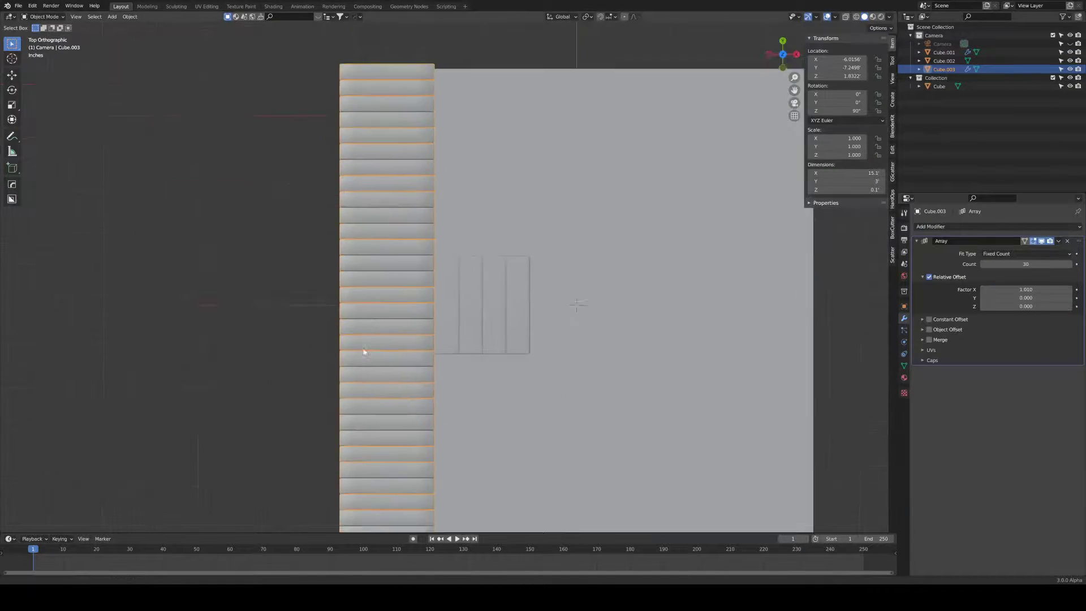
pyautogui.click(983, 264)
pyautogui.click(984, 265)
pyautogui.click(983, 264)
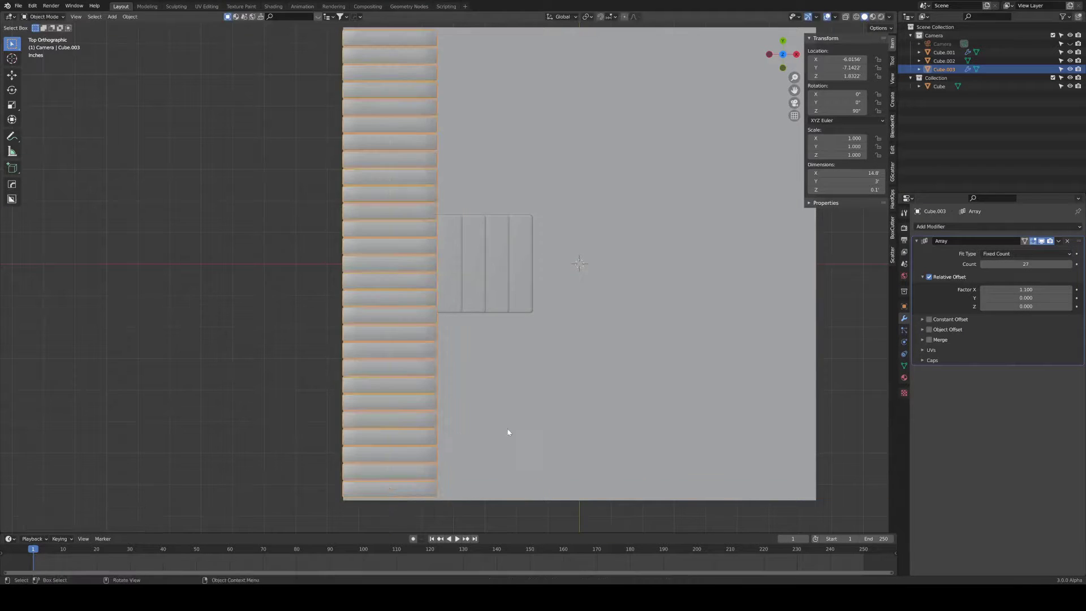
pyautogui.moveTo(509, 432)
pyautogui.mouseDown(button='middle')
pyautogui.moveTo(528, 267)
pyautogui.moveTo(514, 346)
pyautogui.moveTo(315, 296)
pyautogui.moveTo(371, 286)
pyautogui.moveTo(478, 303)
pyautogui.mouseUp(button='middle')
# Add a plane and stand it upright with a 90° rotation on Y.
pyautogui.hotkey('shift', 'a')
pyautogui.click(549, 327)
pyautogui.press('r')
pyautogui.press('y')
pyautogui.press('9')
pyautogui.press('0')
pyautogui.press('Return')
pyautogui.press('KP_3')
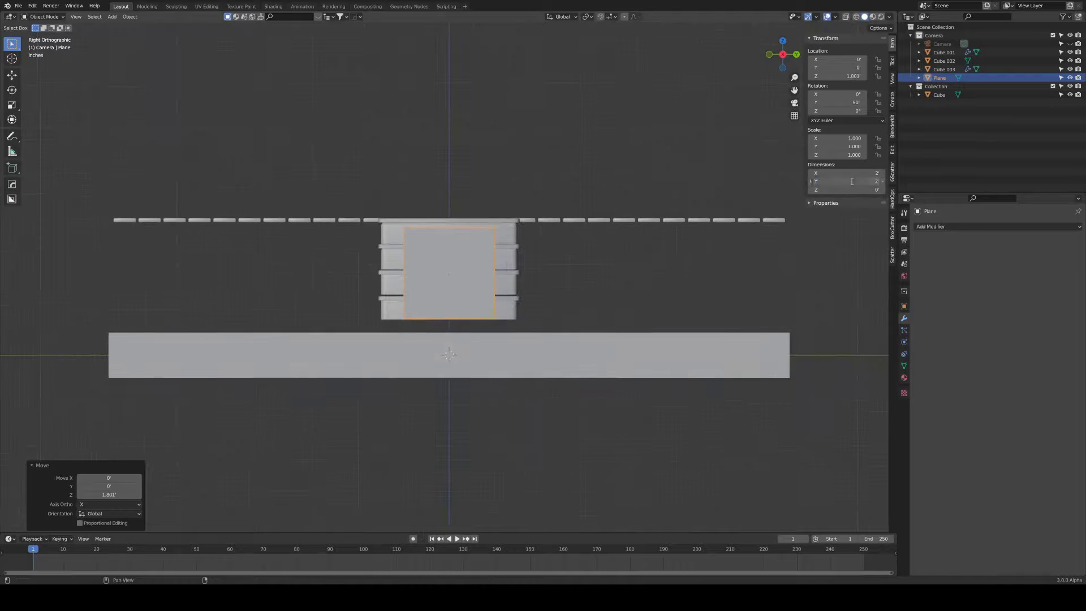
# Scale and slide the plane under the deck edge, then delete it.
pyautogui.press('s')
pyautogui.press('g')
pyautogui.press('z')
pyautogui.click(730, 260)
pyautogui.press('s')
pyautogui.press('KP_1')
pyautogui.press('g')
pyautogui.press('x')
pyautogui.click(301, 267)
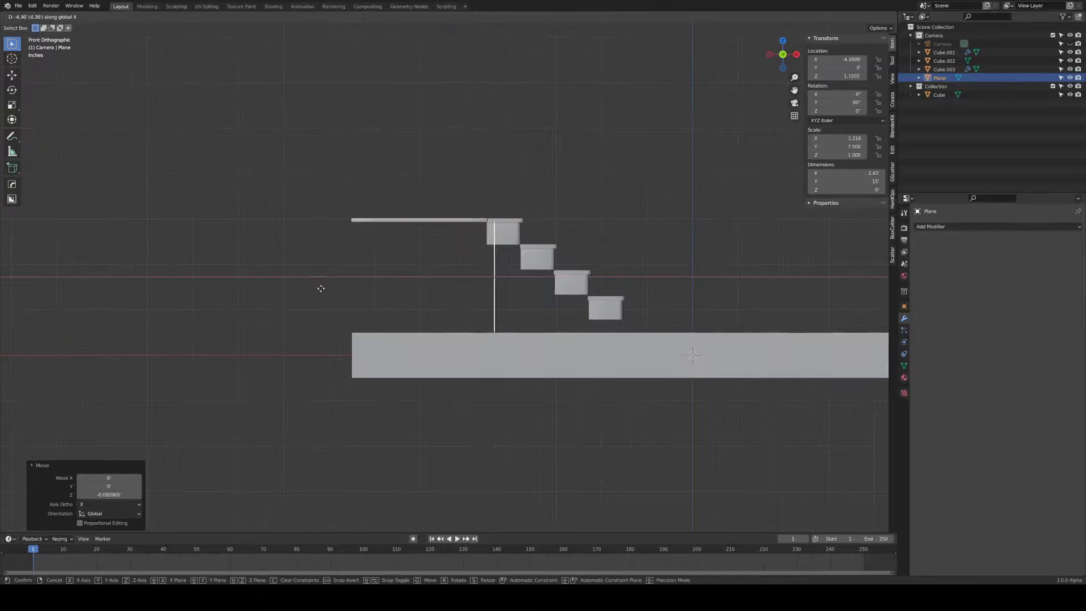
pyautogui.moveTo(409, 296)
pyautogui.mouseDown(button='middle')
pyautogui.moveTo(274, 329)
pyautogui.moveTo(594, 378)
pyautogui.mouseUp(button='middle')
pyautogui.press('Delete')
# Add a cube and scale it into a thin fascia board about 15 ft long.
pyautogui.hotkey('shift', 'a')
pyautogui.click(650, 170)
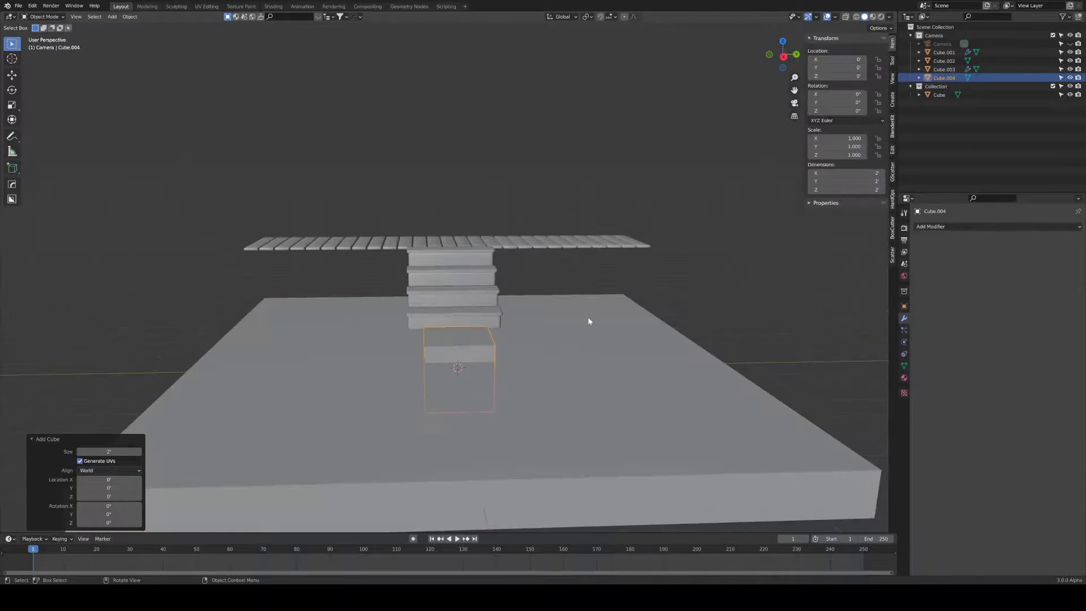
pyautogui.press('s')
pyautogui.press('z')
pyautogui.press('.')
pyautogui.press('3')
pyautogui.press('7')
pyautogui.press('5')
pyautogui.press('Return')
pyautogui.press('g')
pyautogui.press('z')
pyautogui.press('Return')
pyautogui.press('s')
pyautogui.press('x')
pyautogui.press('.')
pyautogui.press('0')
pyautogui.press('5')
pyautogui.press('Return')
# Place the long fascia board under the deck edge and apply all transforms.
pyautogui.moveTo(283, 271); pyautogui.dragTo(360, 301, button='middle')
pyautogui.press('KP_1')
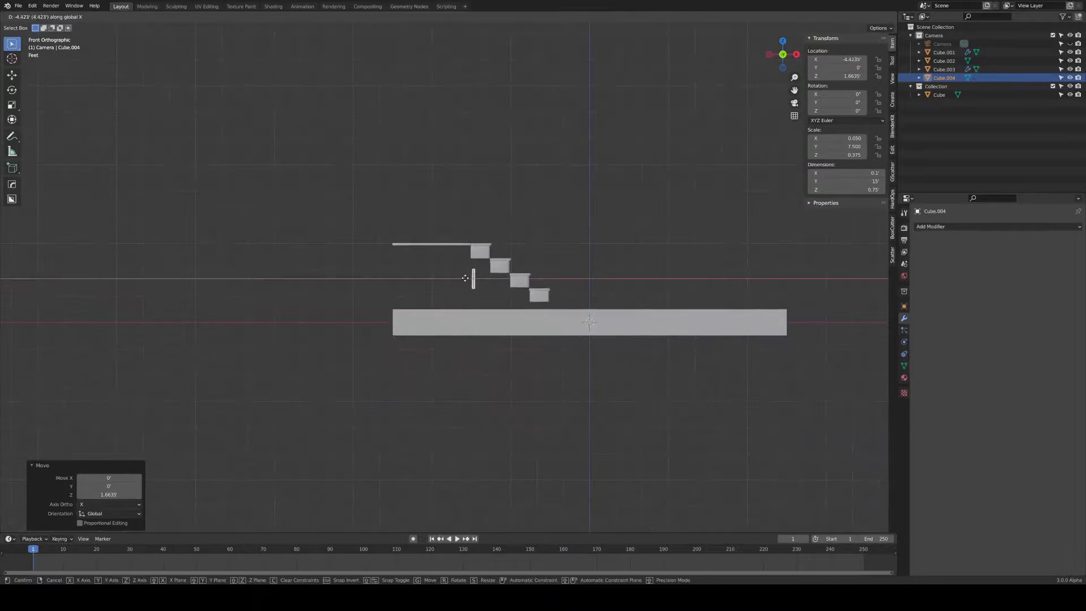
pyautogui.press('g')
pyautogui.press('x')
pyautogui.click(428, 262)
pyautogui.click(449, 132)
pyautogui.hotkey('ctrl', 'a')
pyautogui.click(456, 170)
pyautogui.press('KP_0')
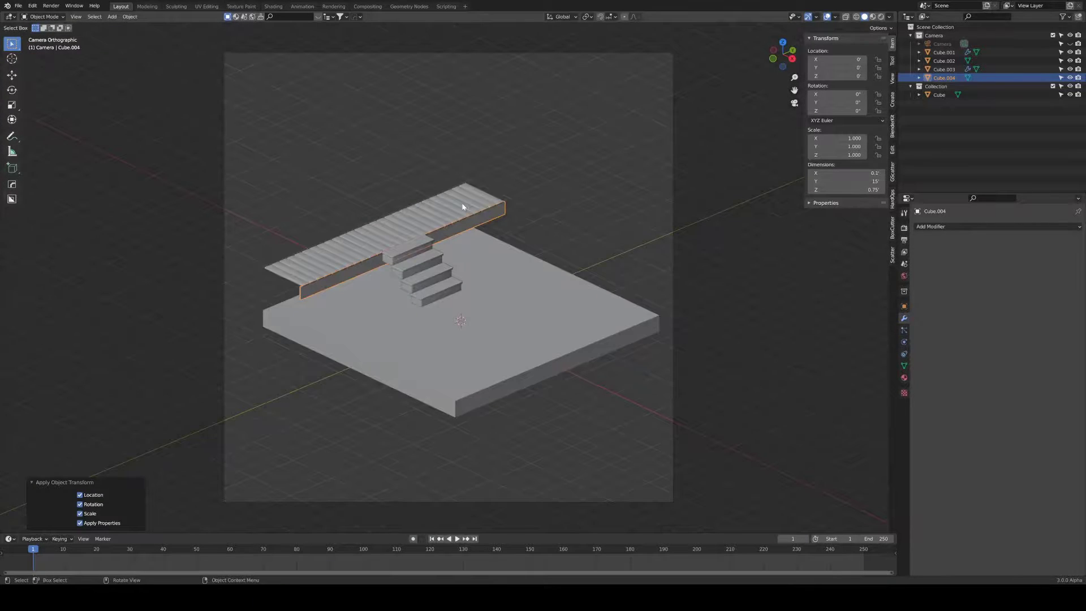
# Duplicate the fascia board and rotate the copy 90° on Z.
pyautogui.press('KP_7')
pyautogui.hotkey('shift', 'd')
pyautogui.press('r')
pyautogui.press('z')
pyautogui.press('9')
pyautogui.press('0')
pyautogui.press('Return')
# Shorten the copy to the deck width, place it at one end, and apply transforms.
pyautogui.press('s')
pyautogui.press('x')
pyautogui.click(635, 357)
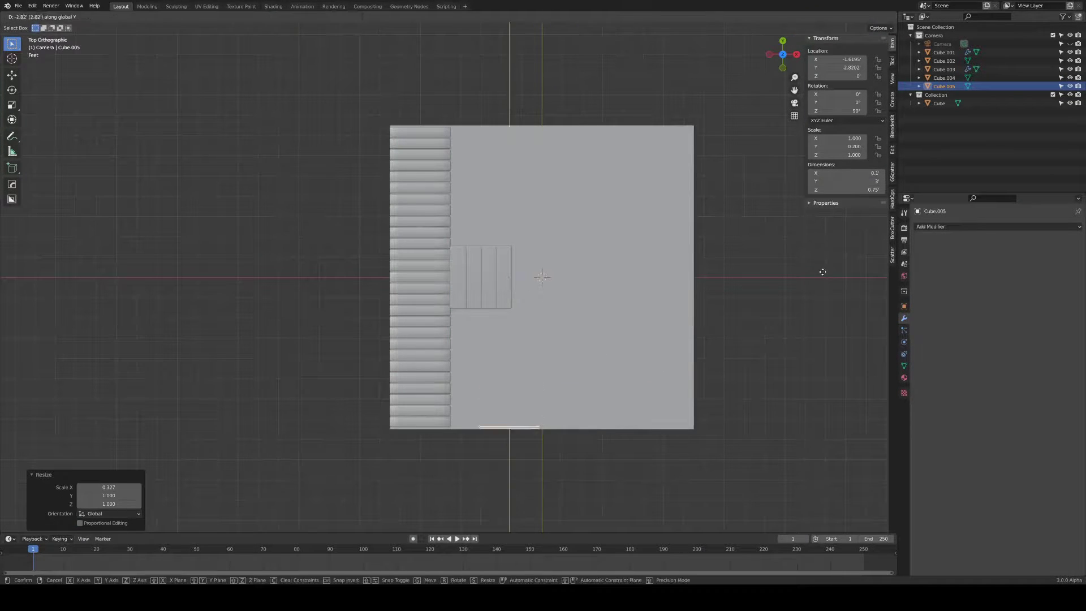
pyautogui.press('x')
pyautogui.click(419, 252)
pyautogui.press('KP_1')
pyautogui.click(553, 217)
pyautogui.hotkey('ctrl', 'a')
# Adjust the end board along Y and copy it to the deck's far end.
pyautogui.moveTo(553, 220)
pyautogui.mouseDown(button='middle')
pyautogui.moveTo(565, 94)
pyautogui.moveTo(356, 334)
pyautogui.mouseUp(button='middle')
pyautogui.press('g')
pyautogui.press('y')
pyautogui.click(783, 421)
pyautogui.moveTo(783, 421); pyautogui.dragTo(625, 346, button='middle')
pyautogui.rightClick(625, 347)
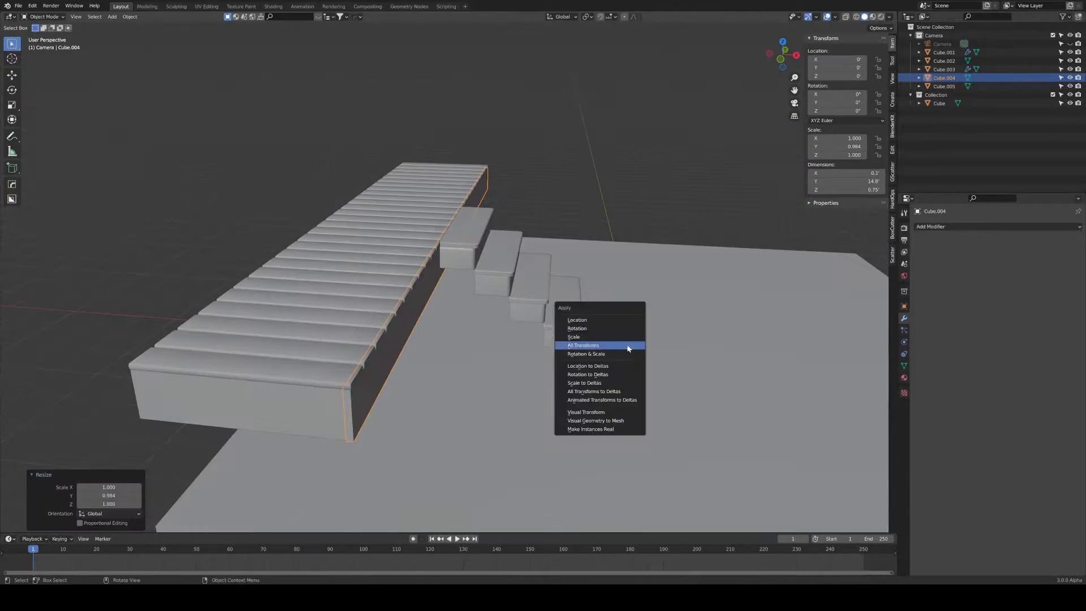
pyautogui.click(625, 347)
pyautogui.press('y')
pyautogui.click(232, 248)
pyautogui.moveTo(231, 251); pyautogui.dragTo(453, 280, button='middle')
pyautogui.scroll(-5, 453, 280)
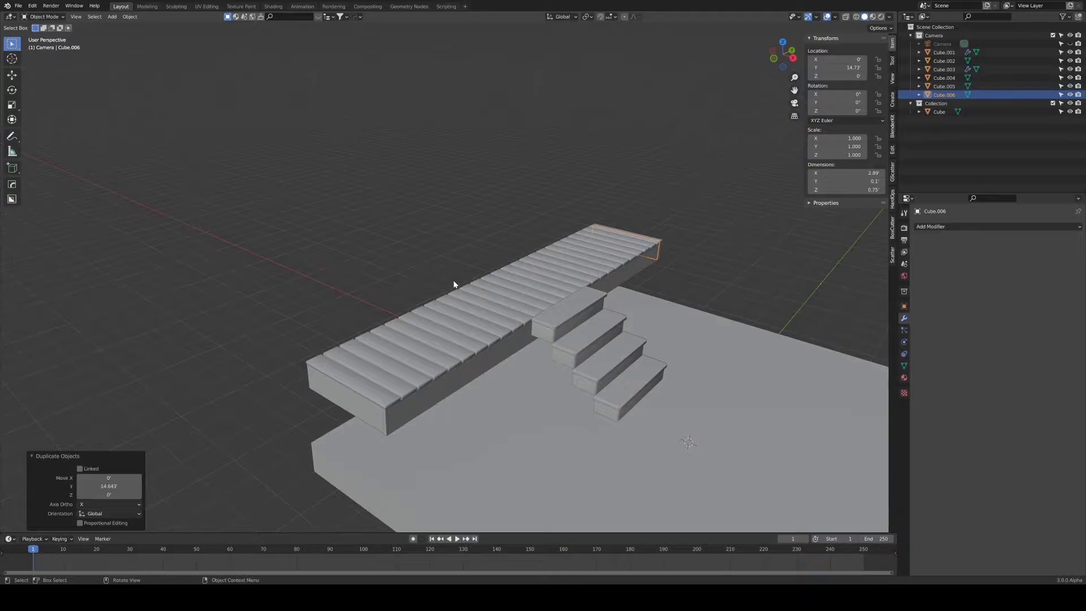
# Add a cube, shrink it into a slim pillar and move it to the deck corner.
pyautogui.hotkey('shift', 'a')
pyautogui.click(679, 351)
pyautogui.moveTo(679, 351); pyautogui.dragTo(684, 328, button='middle')
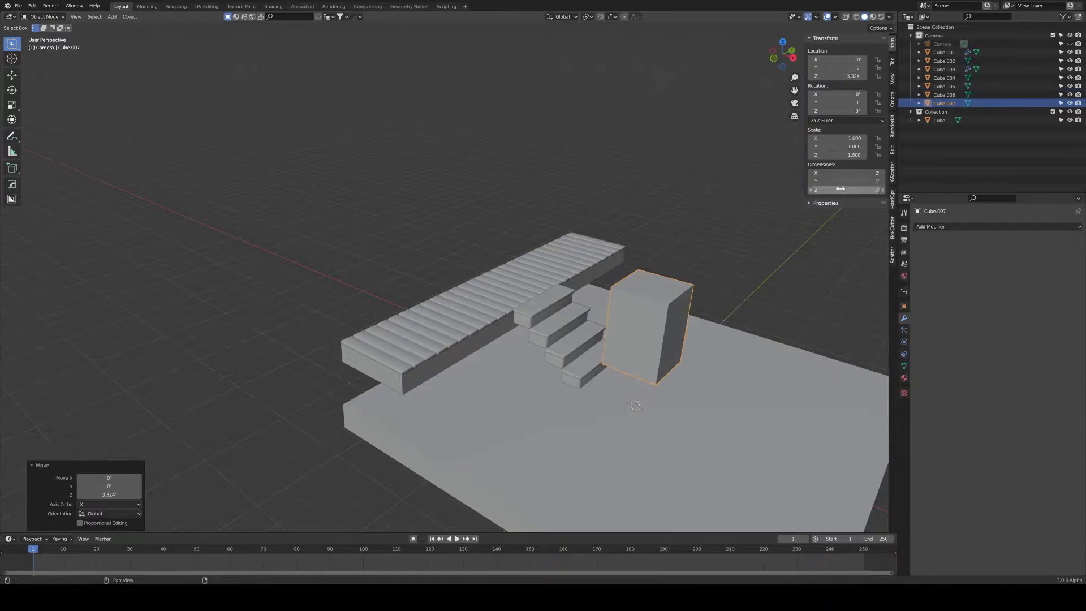
pyautogui.press('KP_7')
pyautogui.moveTo(622, 294)
pyautogui.mouseDown(button='middle')
pyautogui.moveTo(448, 274)
pyautogui.moveTo(555, 330)
pyautogui.mouseUp(button='middle')
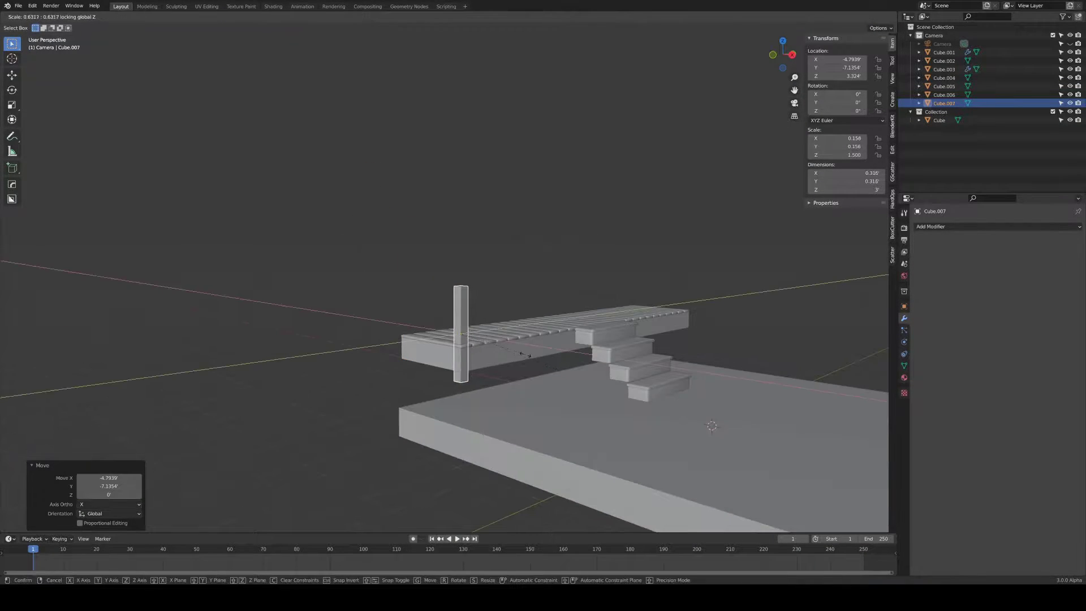
pyautogui.press('g')
pyautogui.press('z')
pyautogui.click(555, 330)
pyautogui.press('KP_7')
pyautogui.moveTo(563, 382); pyautogui.dragTo(512, 279, button='middle')
# Give the pillar level-1 subdivision and a narrowed loop ring near the top for the cap.
pyautogui.press('Tab')
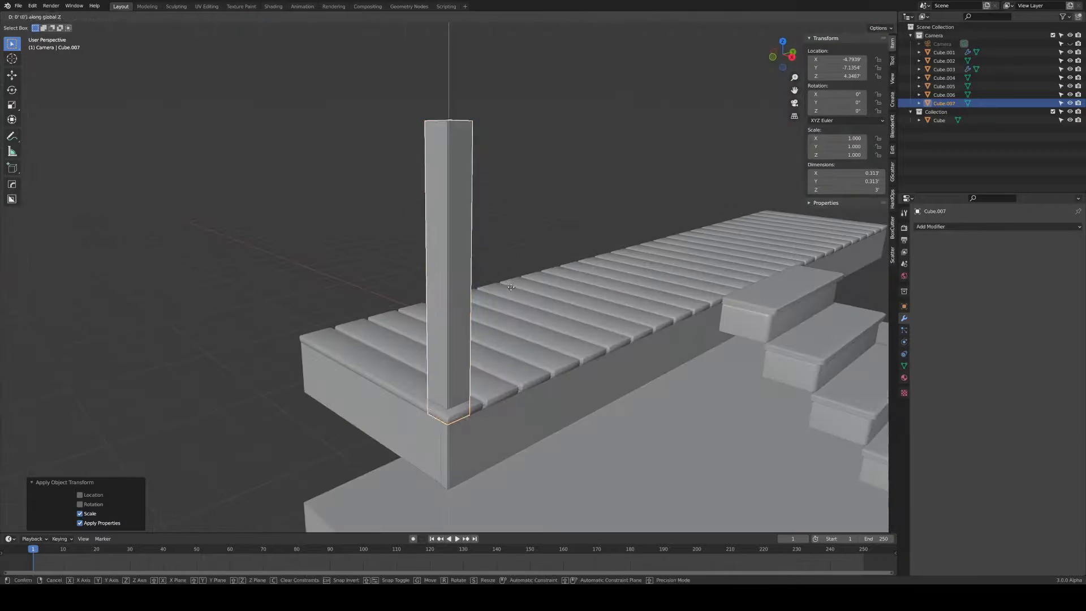
pyautogui.hotkey('ctrl', '1')
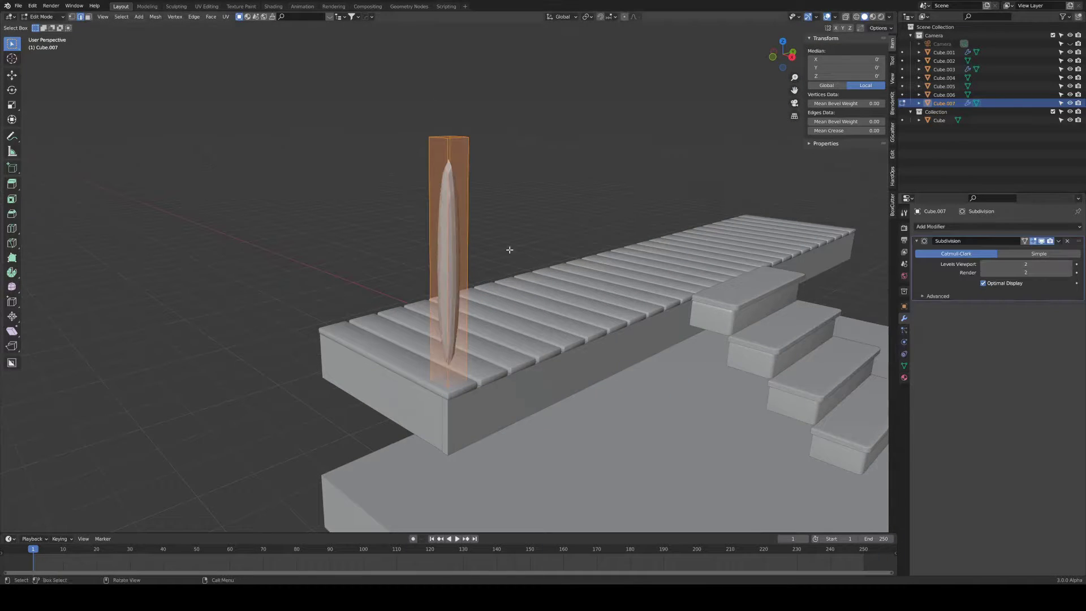
pyautogui.hotkey('ctrl', 'r')
pyautogui.moveTo(449, 267); pyautogui.dragTo(451, 359)
pyautogui.scroll(3, 450, 202)
pyautogui.press('s')
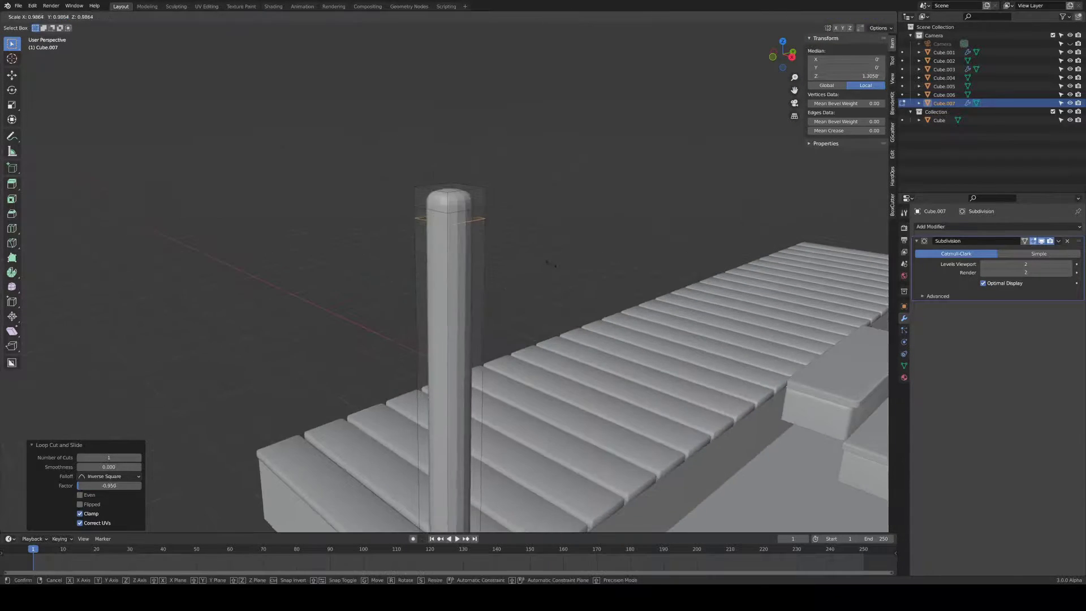
pyautogui.click(479, 250)
pyautogui.press('s')
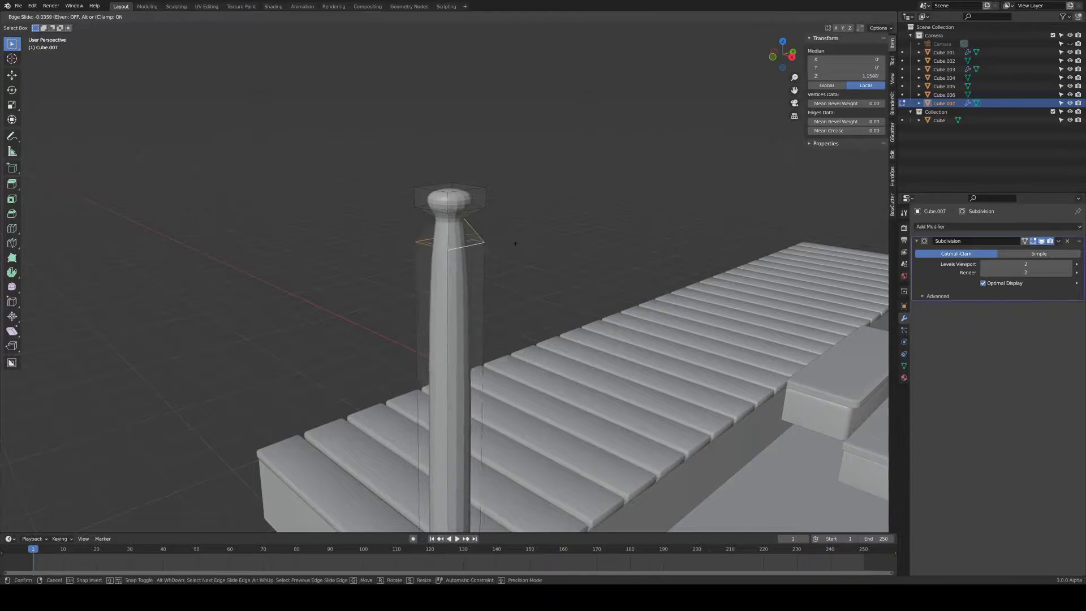
pyautogui.click(515, 207)
pyautogui.moveTo(515, 206); pyautogui.dragTo(466, 488, button='middle')
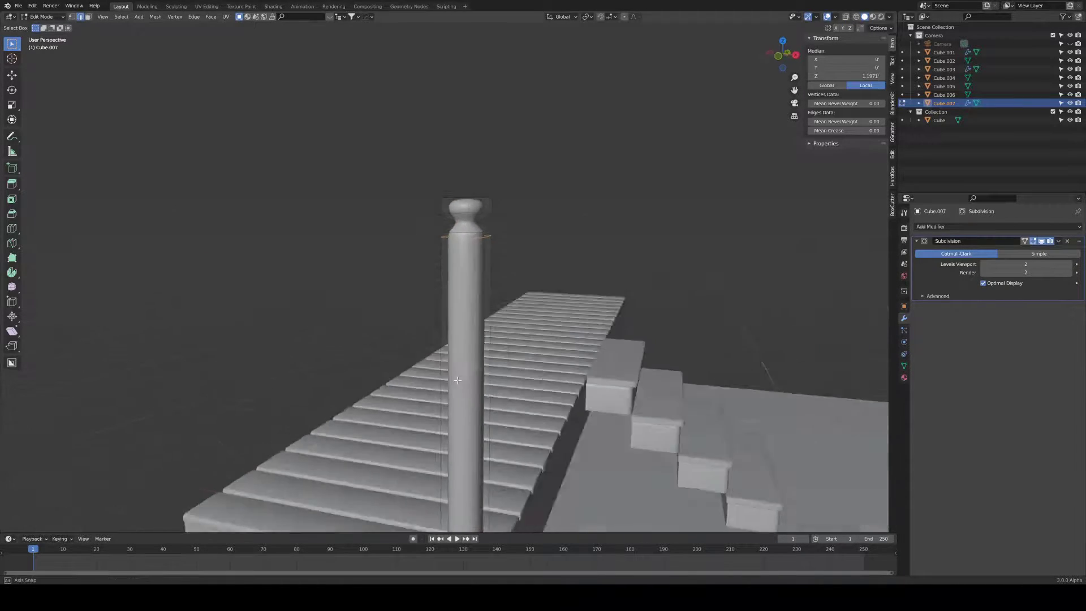
# Add a second loop cut, then slide and scale it to taper the shaft.
pyautogui.hotkey('ctrl', 'r')
pyautogui.moveTo(456, 473); pyautogui.dragTo(468, 346)
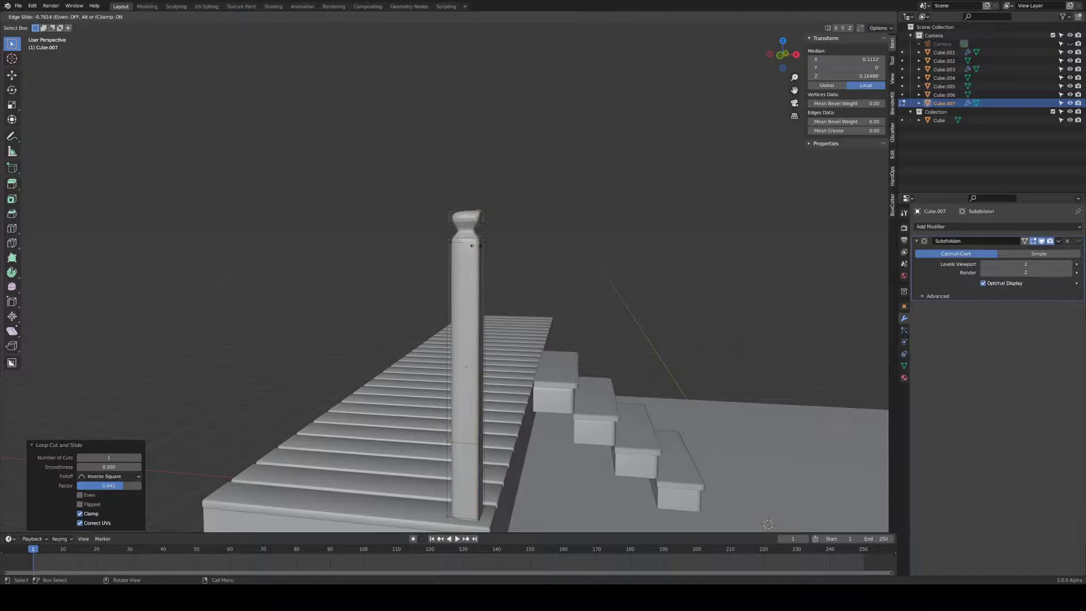
pyautogui.press('KP_Divide')
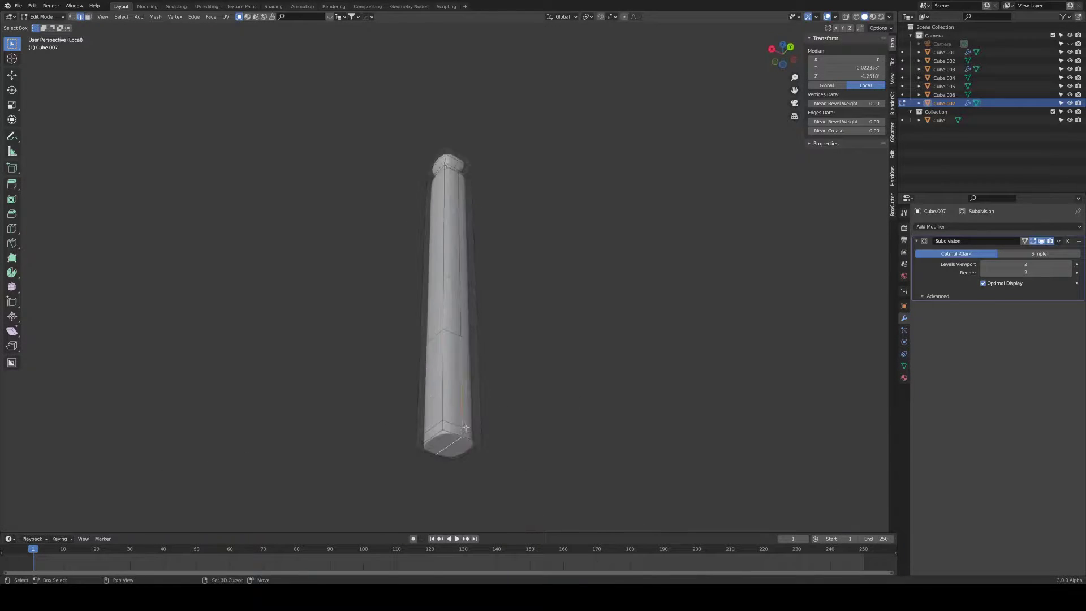
pyautogui.press('g')
pyautogui.press('g')
pyautogui.click(534, 437)
pyautogui.press('g')
pyautogui.press('g')
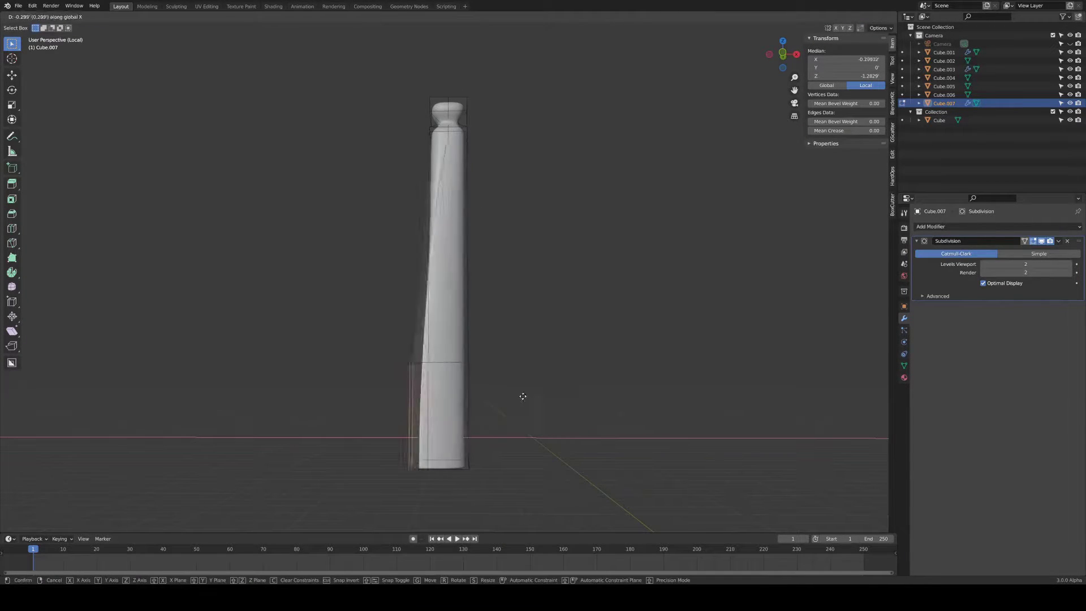
pyautogui.click(459, 342)
pyautogui.press('s')
pyautogui.click(435, 396)
pyautogui.moveTo(435, 396); pyautogui.dragTo(431, 409, button='middle')
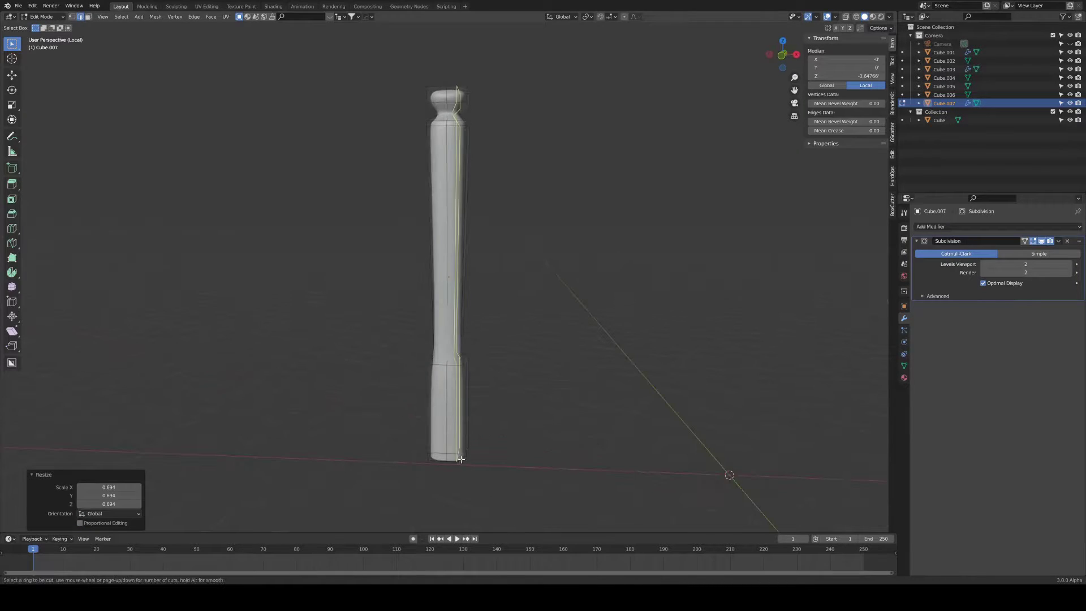
pyautogui.click(460, 459)
pyautogui.moveTo(460, 459)
pyautogui.mouseDown(button='middle')
pyautogui.moveTo(376, 422)
pyautogui.moveTo(454, 368)
pyautogui.mouseUp(button='middle')
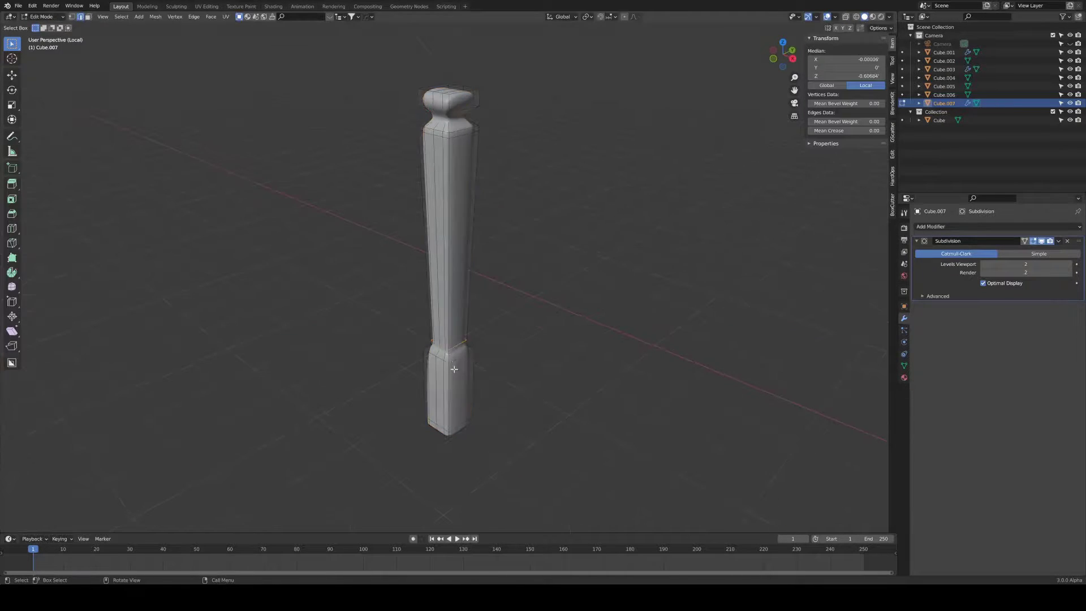
# Add a loop cut to form the square base and start another cut on the pillar.
pyautogui.press('KP_Decimal')
pyautogui.hotkey('ctrl', 'r')
pyautogui.click(436, 315)
pyautogui.press('Tab')
pyautogui.scroll(-5, 449, 120)
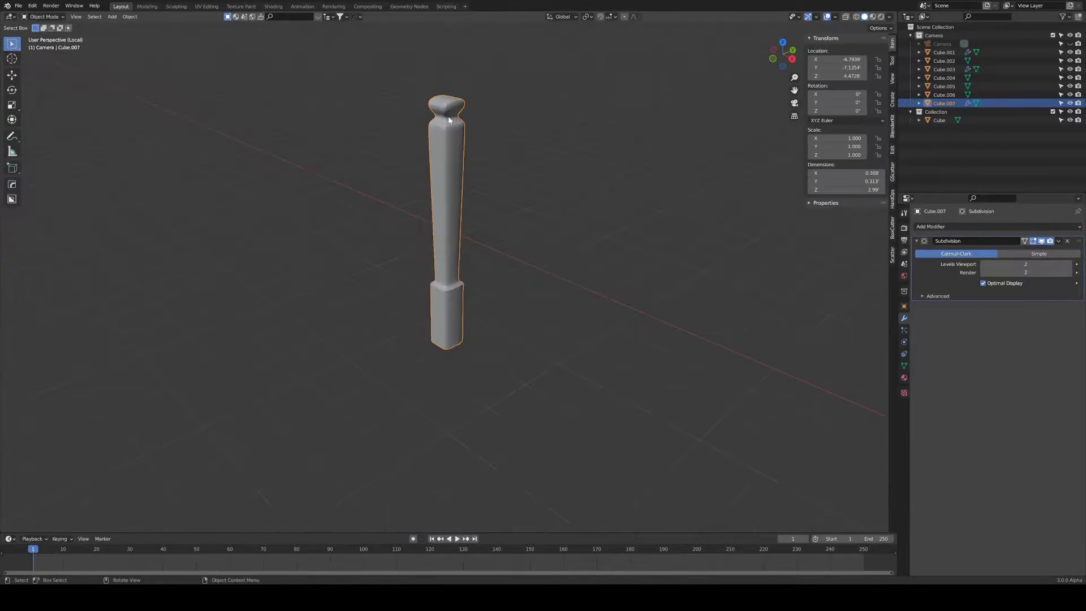
pyautogui.press('Tab')
pyautogui.scroll(5, 449, 120)
pyautogui.hotkey('ctrl', 'r')
pyautogui.click(495, 189)
# Finish the last edge slide and exit Edit Mode to a top view of the scene.
pyautogui.click(500, 224)
pyautogui.press('Tab')
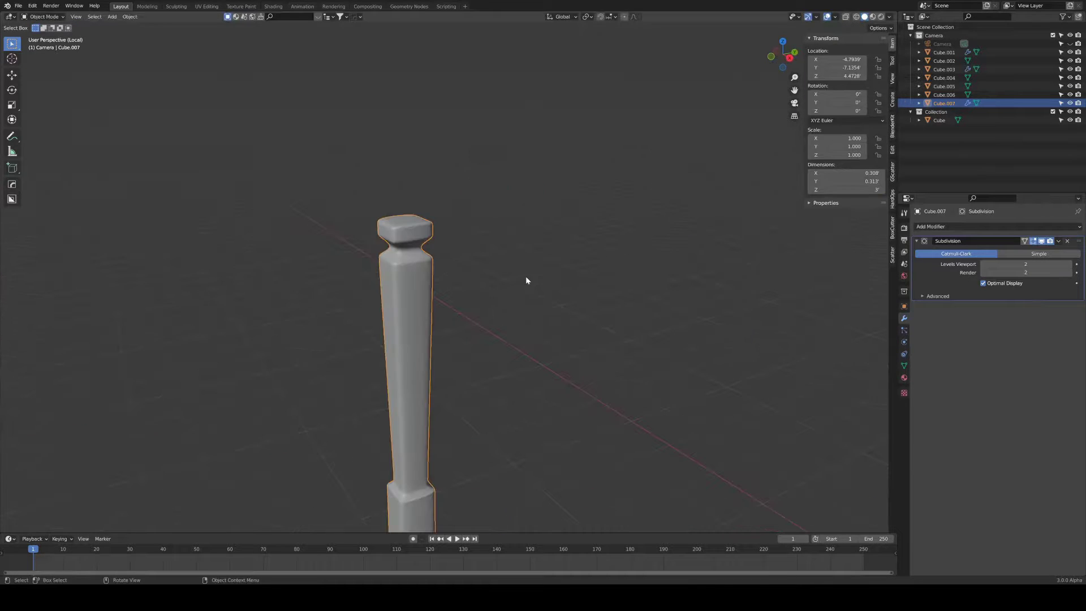
pyautogui.press('KP_Divide')
pyautogui.press('KP_7')
# Try adding Array modifiers to the pillar, then remove them.
pyautogui.click(930, 228)
pyautogui.click(933, 233)
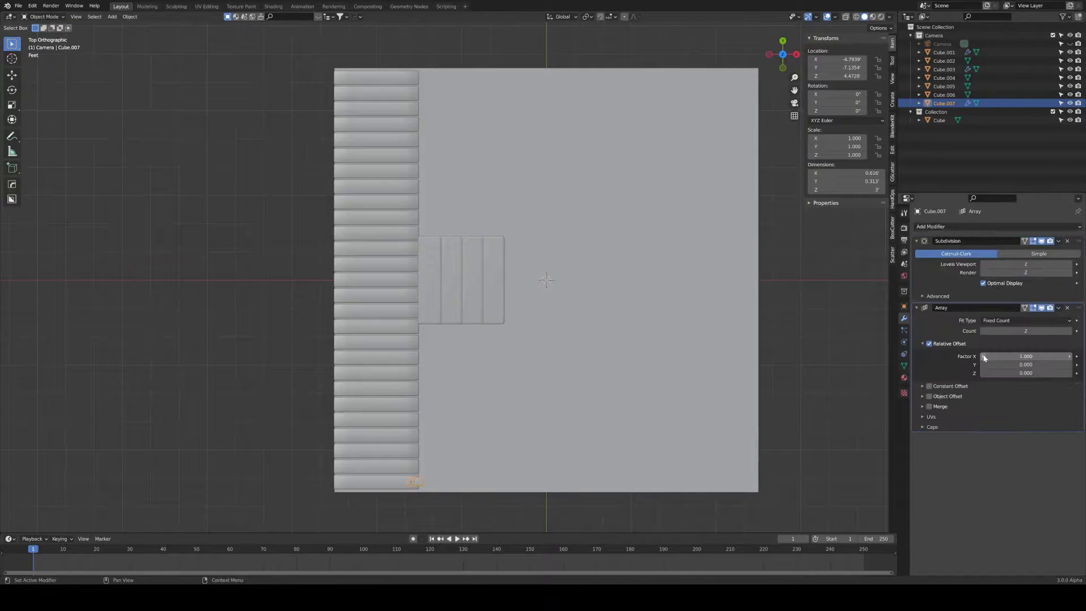
pyautogui.hotkey('shift', 'r')
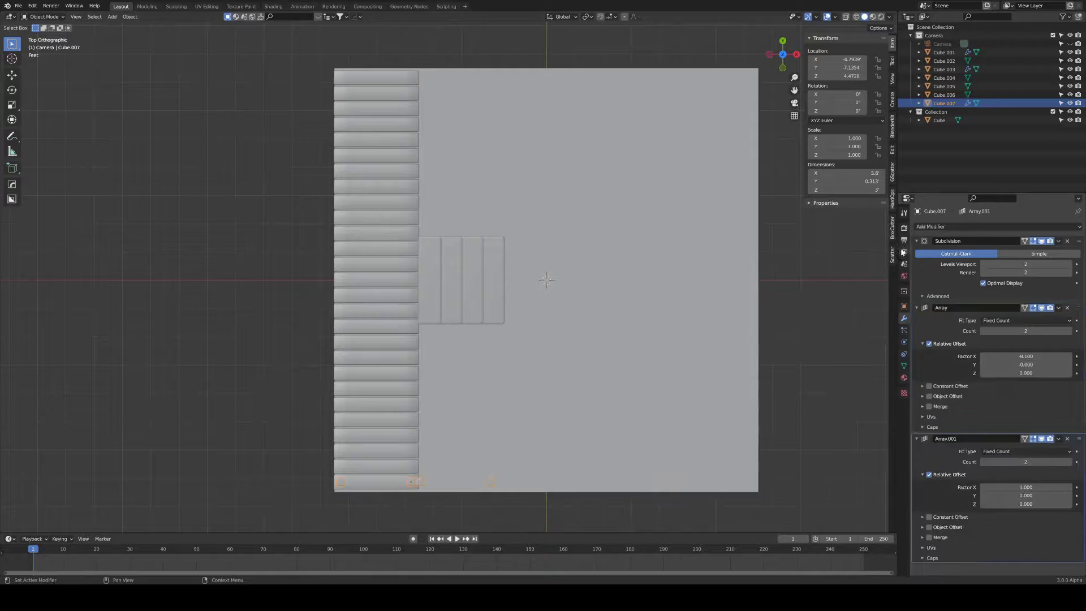
pyautogui.hotkey('shift', 'r')
pyautogui.scroll(-1, 1080, 547)
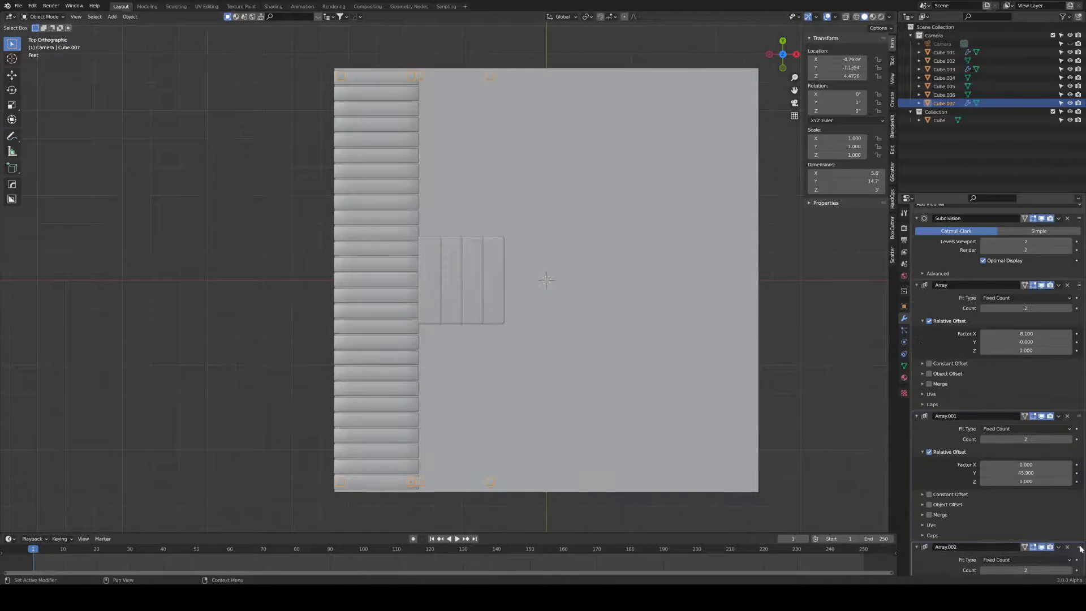
pyautogui.hotkey('ctrl', 'x')
pyautogui.hotkey('ctrl', 'x')
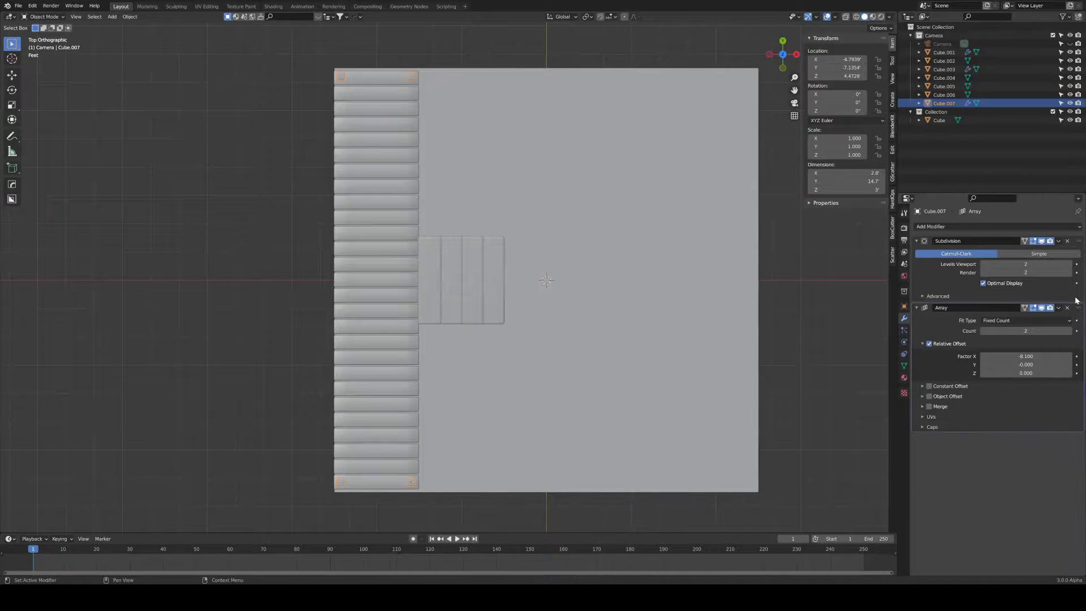
pyautogui.hotkey('ctrl', 'x')
# Add an Array offset along Y, lower its copy count, then undo it.
pyautogui.click(998, 226)
pyautogui.click(899, 245)
pyautogui.moveTo(650, 283); pyautogui.dragTo(707, 243, button='middle')
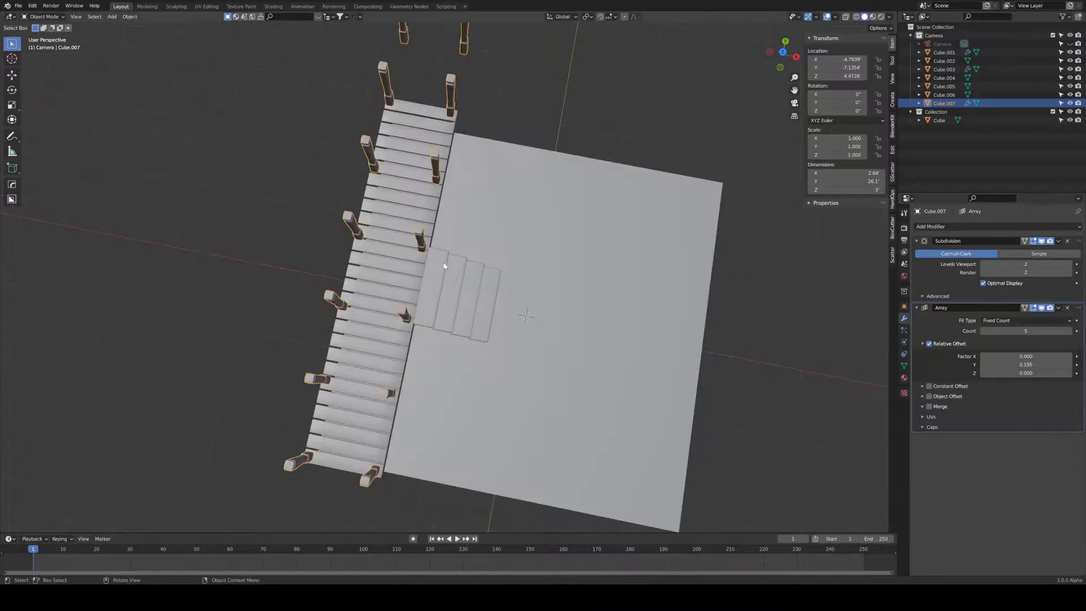
pyautogui.click(983, 330)
pyautogui.hotkey('ctrl', 'z')
pyautogui.hotkey('ctrl', 'z')
# Remove the array and move a pillar copy along the deck's Y axis.
pyautogui.hotkey('ctrl', 'z')
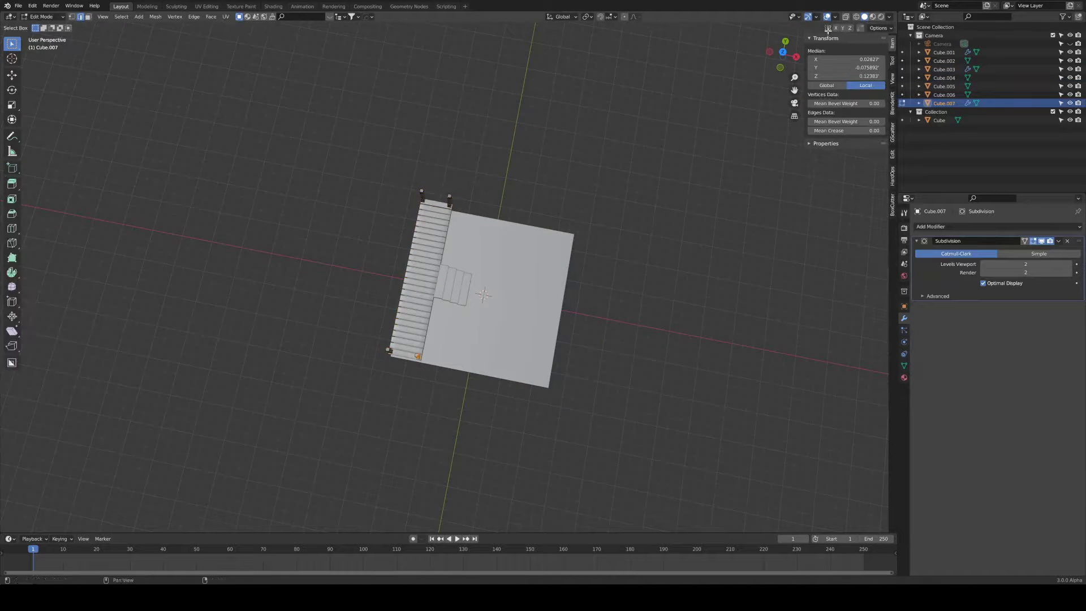
pyautogui.press('KP_7')
pyautogui.scroll(3, 521, 322)
pyautogui.hotkey('ctrl', 'z')
pyautogui.hotkey('ctrl', 'x')
pyautogui.press('g')
pyautogui.press('y')
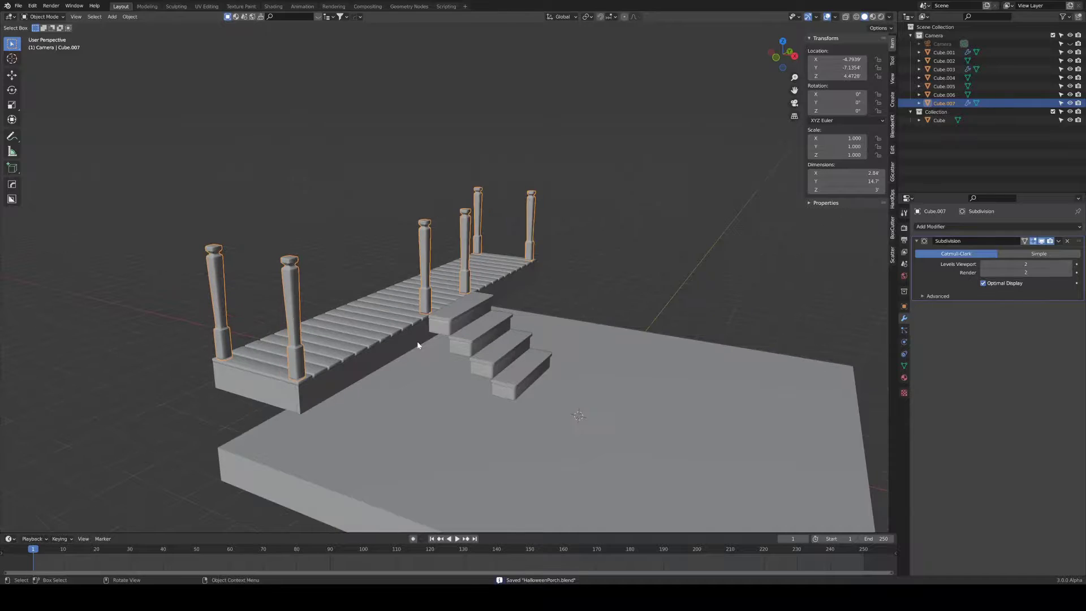
# Add a cube and size it into a thin support leg under the deck.
pyautogui.hotkey('shift', 'a')
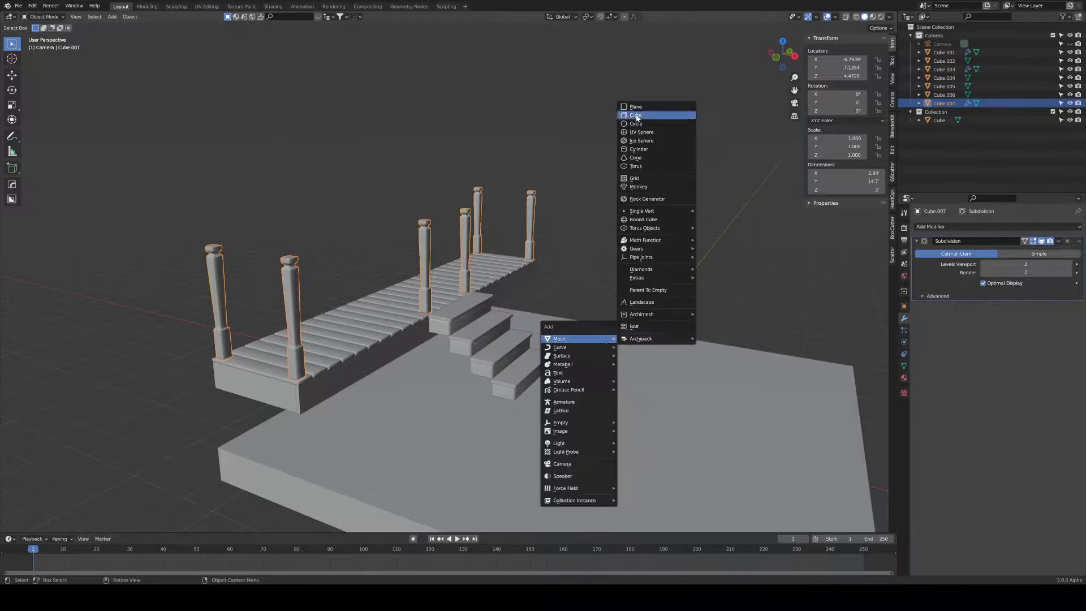
pyautogui.click(577, 339)
pyautogui.doubleClick(848, 181)
pyautogui.press('KP_7')
pyautogui.press('g')
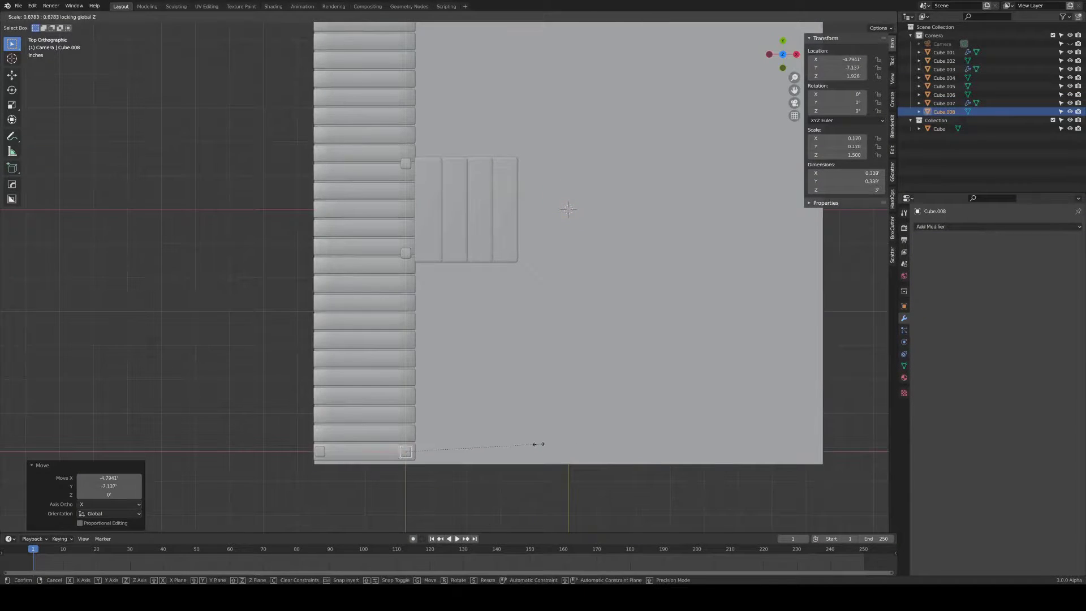
pyautogui.click(538, 443)
pyautogui.press('KP_1')
# Bevel the support leg's edges with Ctrl+B.
pyautogui.rightClick(521, 361)
pyautogui.click(509, 340)
pyautogui.moveTo(509, 340); pyautogui.dragTo(480, 417, button='middle')
pyautogui.hotkey('ctrl', 'b')
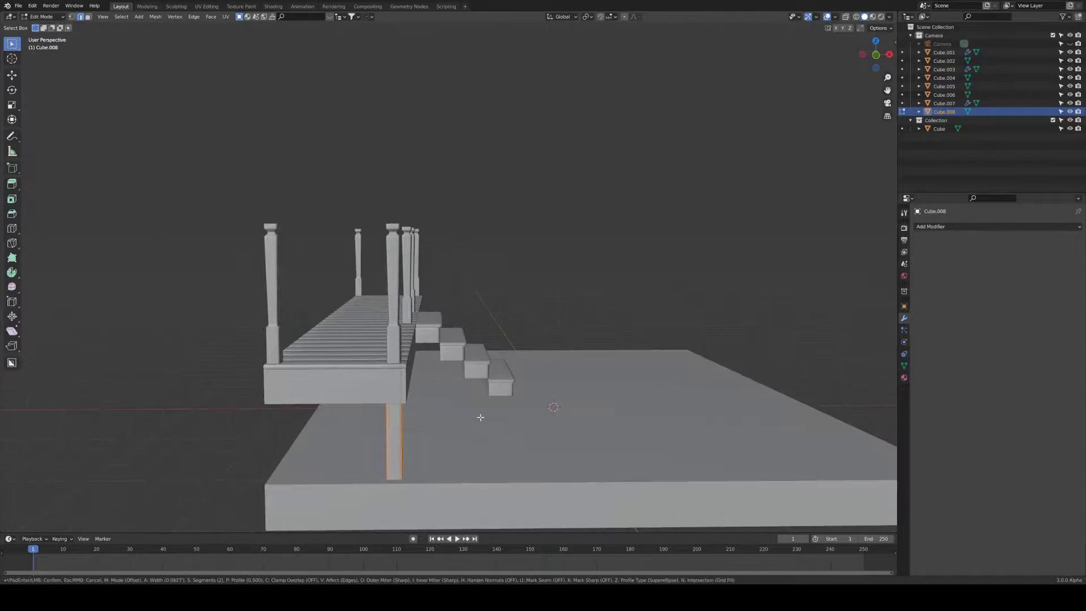
pyautogui.click(480, 417)
pyautogui.press('Tab')
# Duplicate the legs beneath the posts and save HalloweenPorch.blend.
pyautogui.press('KP_7')
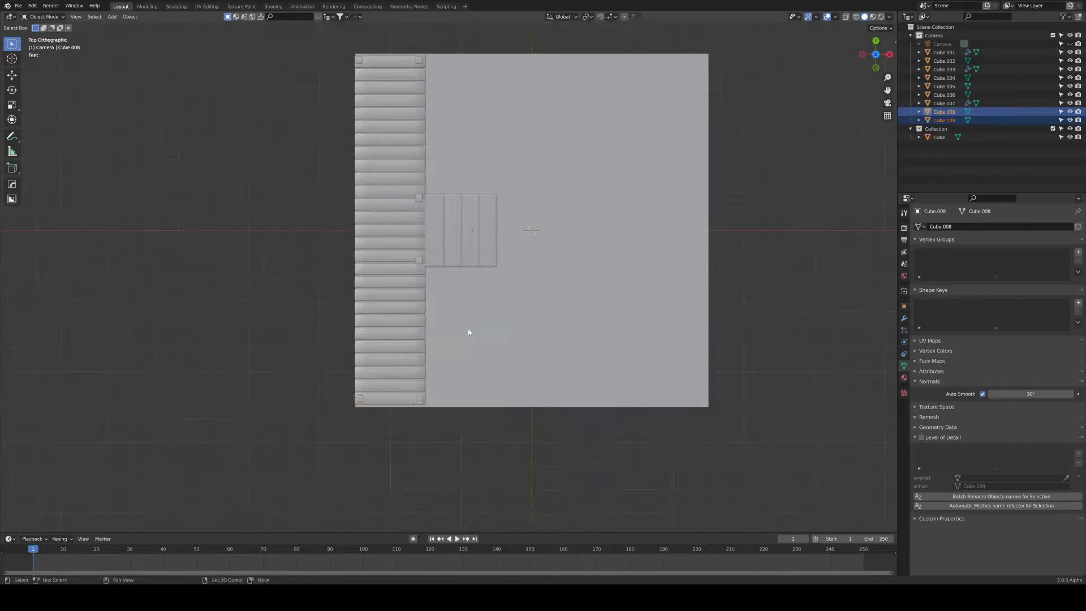
pyautogui.hotkey('shift', 'd')
pyautogui.click(468, 332)
pyautogui.moveTo(439, 315); pyautogui.dragTo(513, 363, button='middle')
pyautogui.hotkey('ctrl', 's')
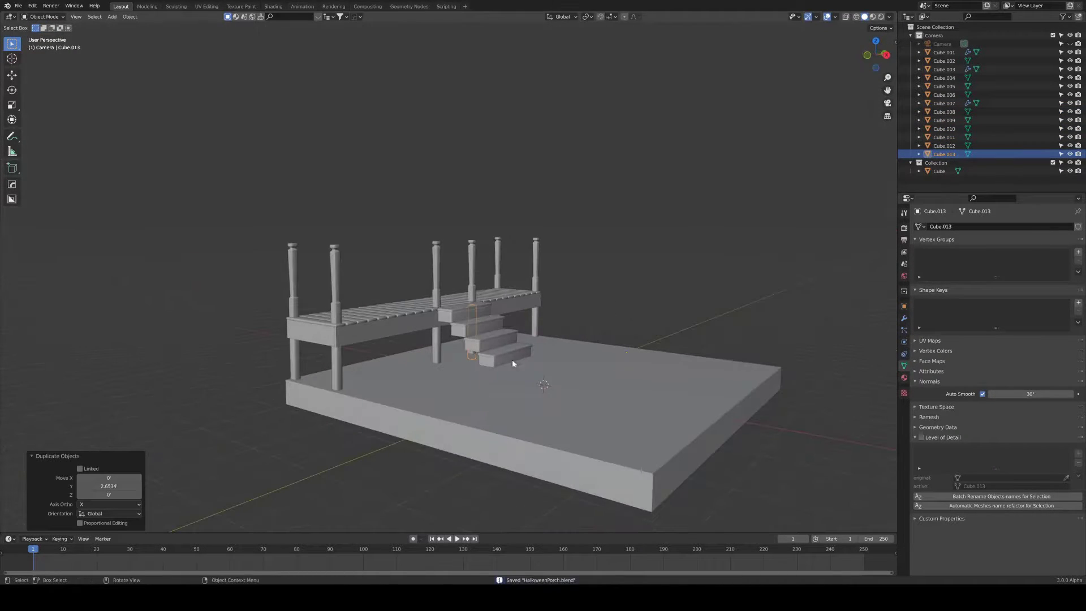
# Create a plank cube, flatten it and place it beside the stairs.
pyautogui.hotkey('shift', 'd')
pyautogui.press('KP_3')
pyautogui.press('s')
pyautogui.press('y')
pyautogui.click(720, 391)
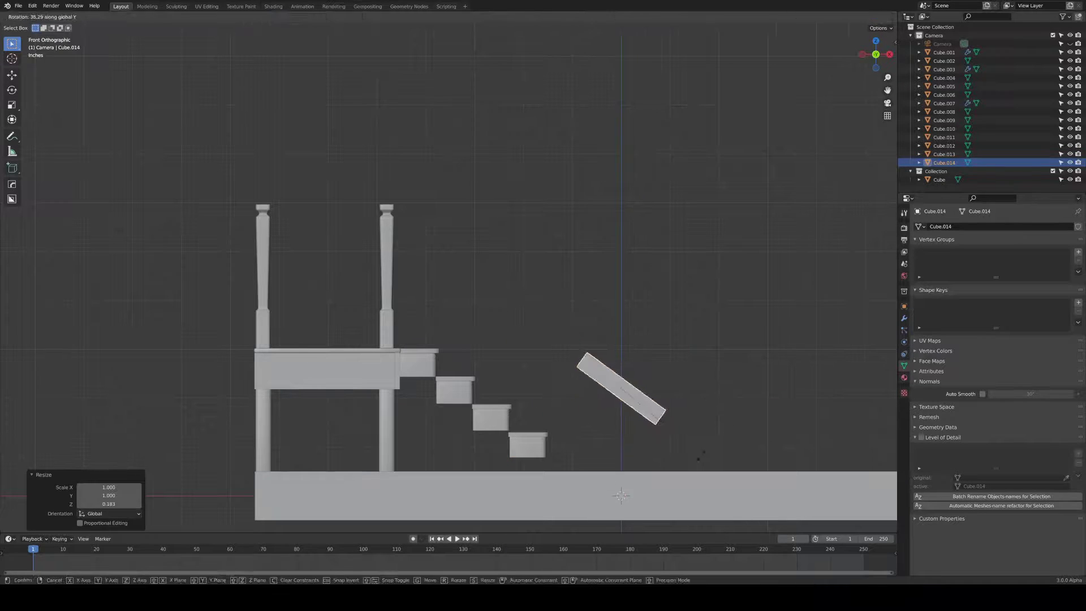
pyautogui.moveTo(721, 392)
pyautogui.mouseDown(button='middle')
pyautogui.moveTo(633, 450)
pyautogui.moveTo(564, 432)
pyautogui.mouseUp(button='middle')
pyautogui.press('KP_3')
pyautogui.press('KP_7')
pyautogui.press('s')
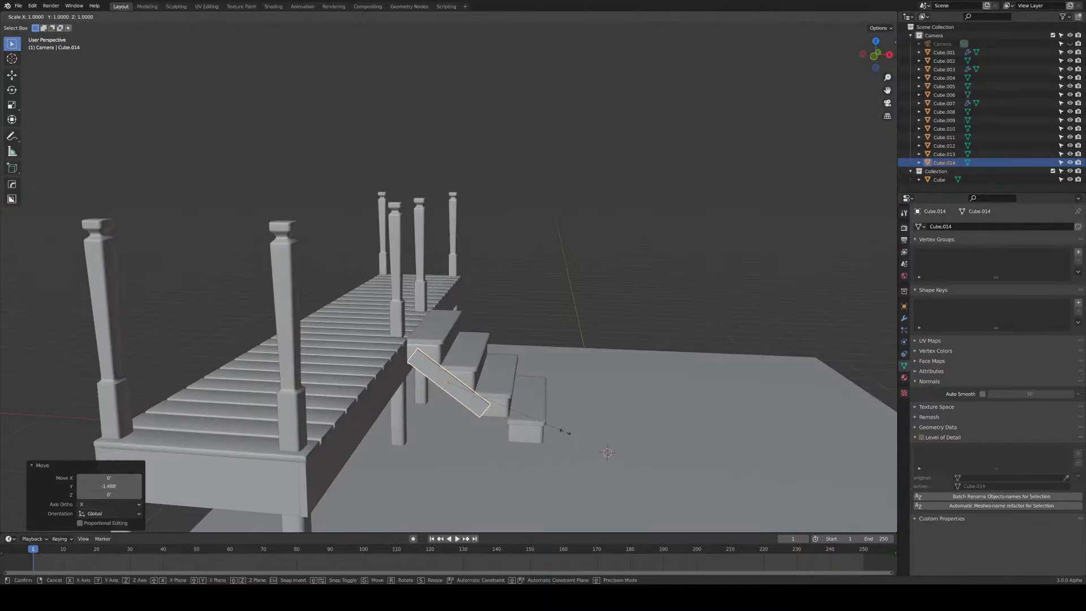
pyautogui.click(587, 457)
# Adjust the plank's height and length to fit along the stair side.
pyautogui.press('KP_1')
pyautogui.press('g')
pyautogui.press('z')
pyautogui.click(608, 508)
pyautogui.moveTo(608, 508)
pyautogui.mouseDown(button='middle')
pyautogui.moveTo(514, 375)
pyautogui.moveTo(529, 406)
pyautogui.moveTo(562, 402)
pyautogui.moveTo(502, 450)
pyautogui.mouseUp(button='middle')
pyautogui.press('KP_1')
pyautogui.click(520, 413)
pyautogui.press('s')
pyautogui.click(579, 396)
pyautogui.press('KP_1')
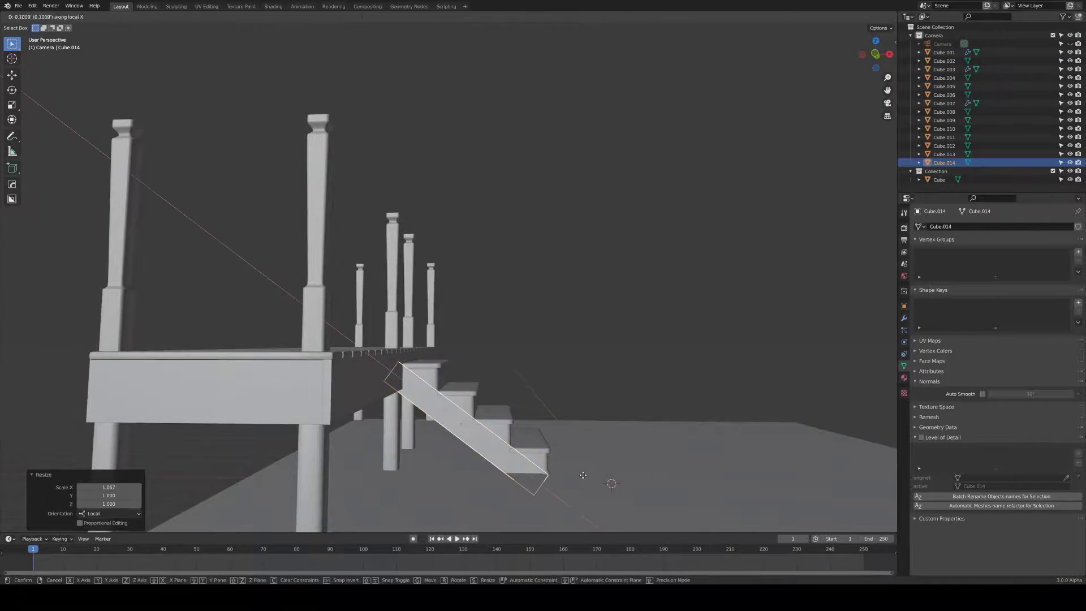
pyautogui.click(583, 475)
pyautogui.moveTo(583, 475); pyautogui.dragTo(504, 256, button='middle')
# Apply location, rotation and scale to the stringer plank.
pyautogui.press('KP_0')
pyautogui.press('KP_0')
pyautogui.hotkey('ctrl', 'a')
pyautogui.click(503, 256)
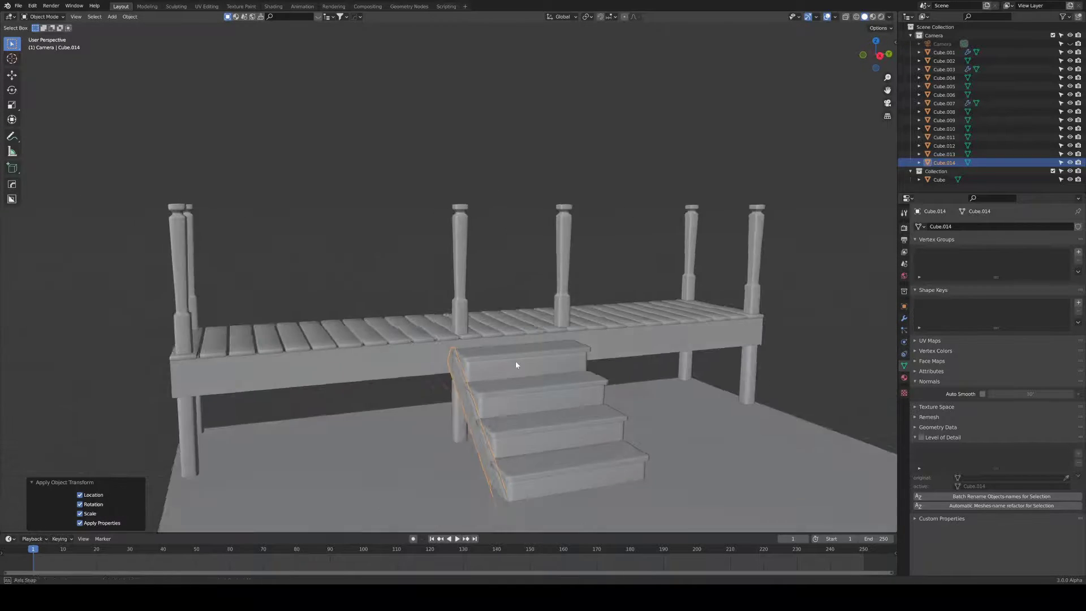
pyautogui.moveTo(516, 365); pyautogui.dragTo(594, 225, button='middle')
# Duplicate the stringer across the stairs along Y and save the file.
pyautogui.hotkey('shift', 'd')
pyautogui.press('y')
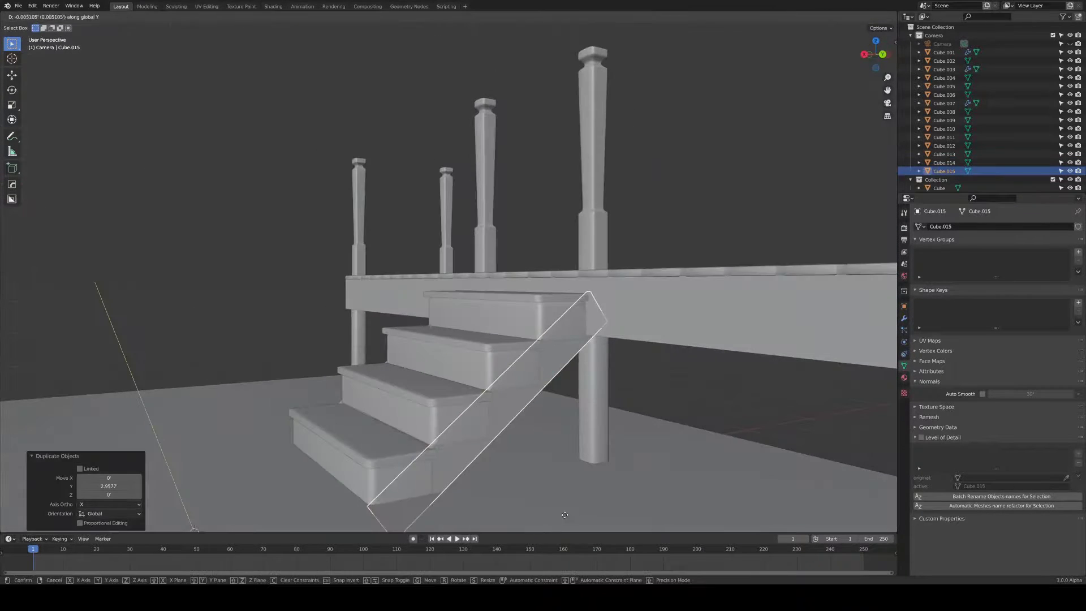
pyautogui.click(565, 514)
pyautogui.press('KP_1')
pyautogui.moveTo(505, 487); pyautogui.dragTo(577, 504, button='middle')
pyautogui.hotkey('ctrl', 's')
pyautogui.moveTo(357, 402); pyautogui.dragTo(594, 400, button='middle')
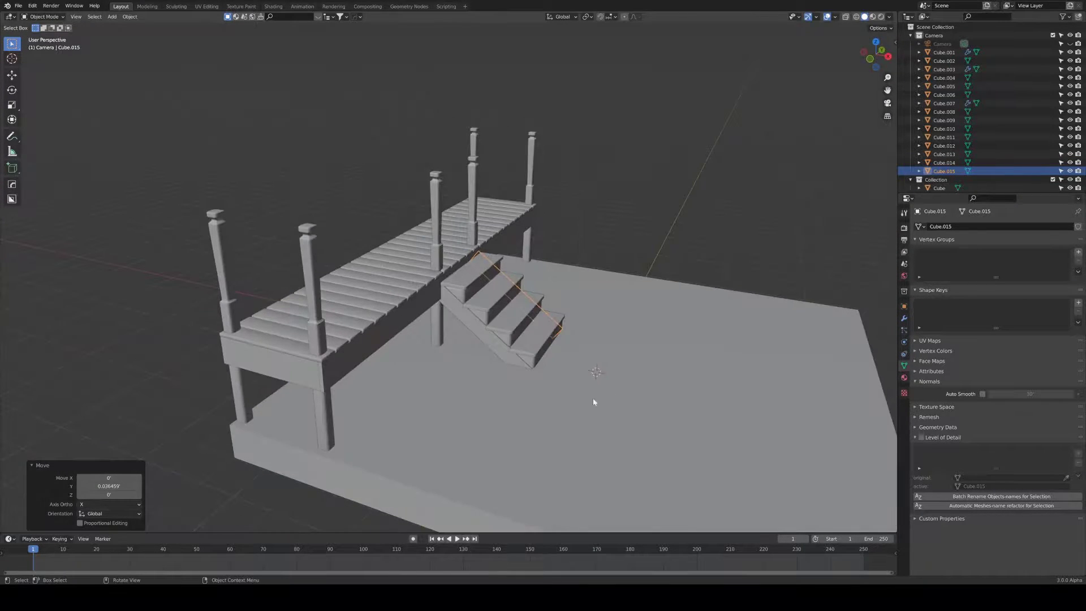
# Add another cube and scale it thin along X into a board.
pyautogui.hotkey('shift', 'a')
pyautogui.click(661, 122)
pyautogui.press('s')
pyautogui.press('x')
pyautogui.click(646, 294)
pyautogui.press('s')
# Scale the board's height and move it along the deck's Y axis.
pyautogui.press('z')
pyautogui.press('g')
pyautogui.press('y')
pyautogui.click(501, 283)
pyautogui.press('KP_3')
pyautogui.press('g')
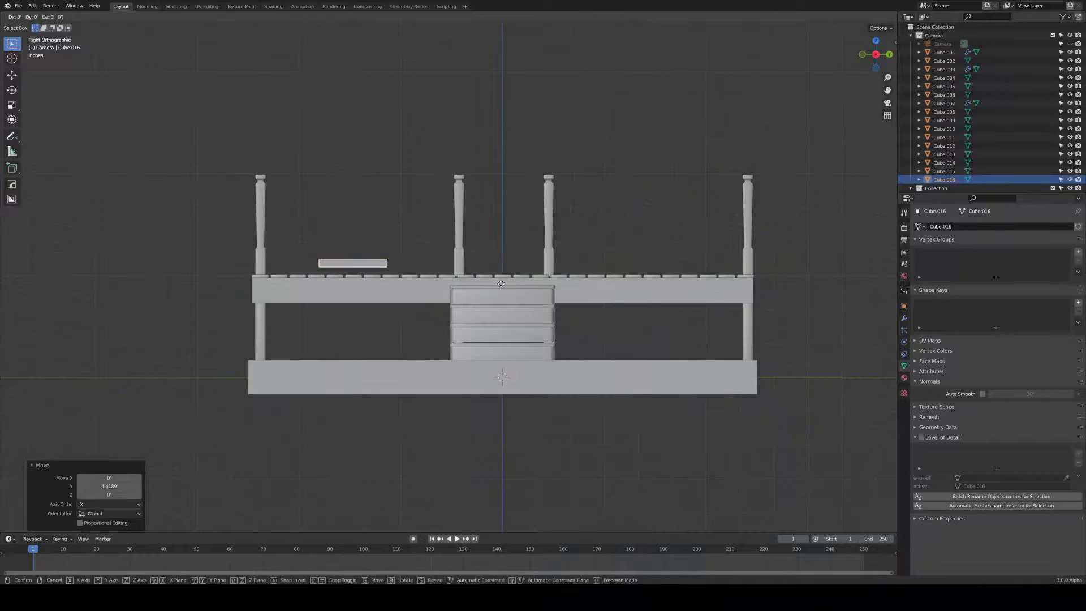
pyautogui.press('KP_1')
# Add a Subdivision modifier to the rail and edge-slide a loop cut at its end.
pyautogui.press('KP_Divide')
pyautogui.click(938, 226)
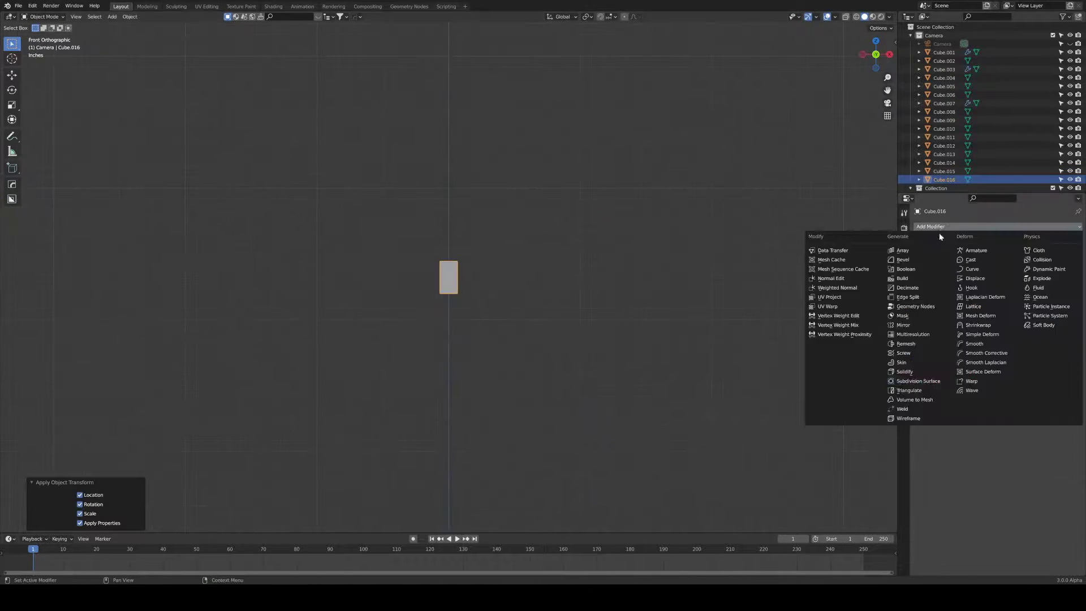
pyautogui.click(904, 376)
pyautogui.press('Tab')
pyautogui.hotkey('ctrl', 'r')
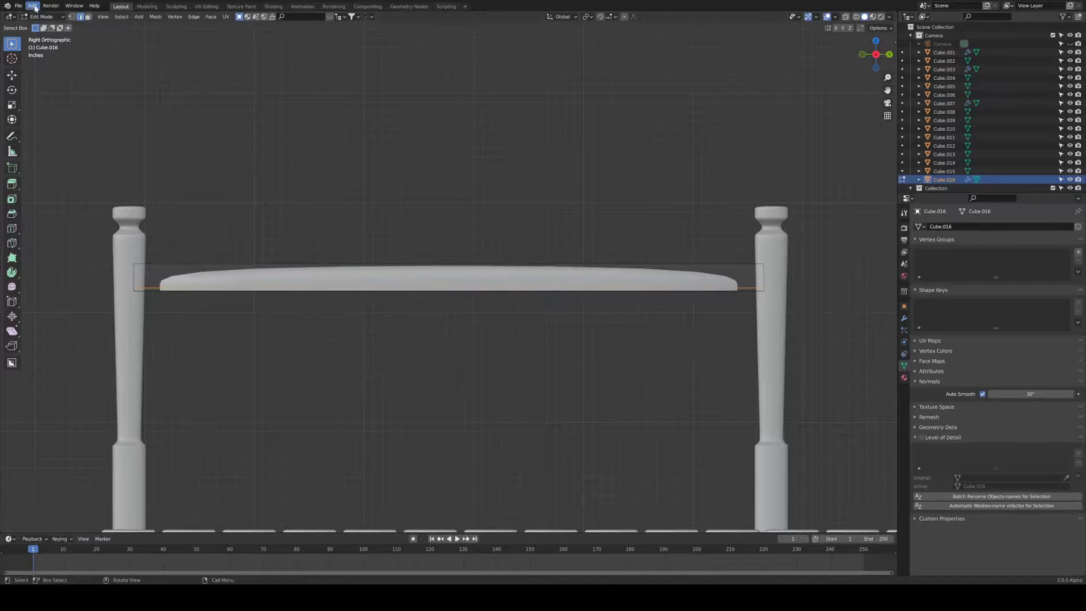
pyautogui.click(495, 278)
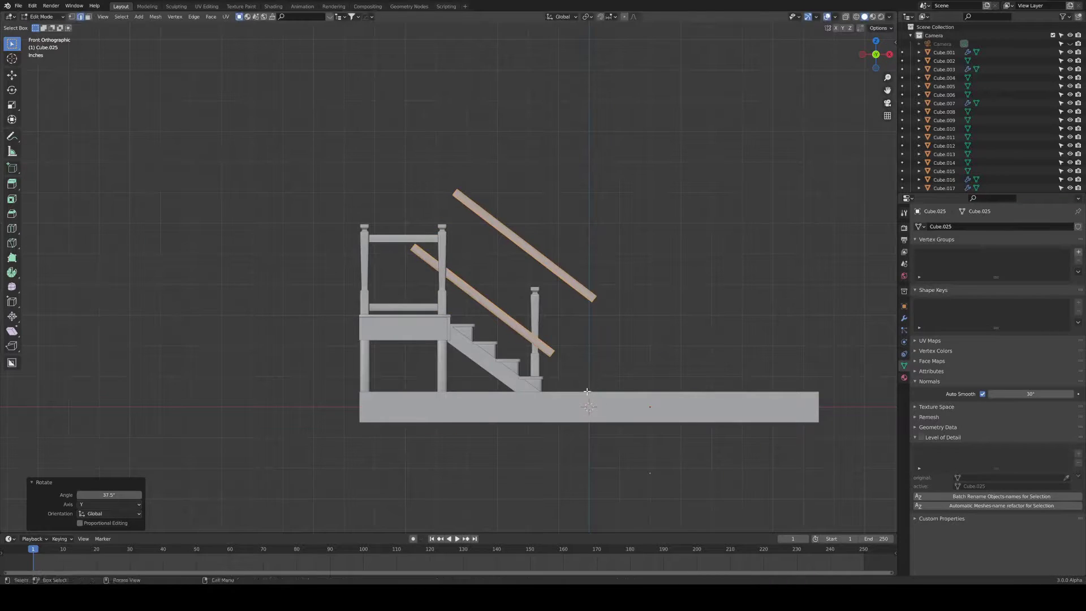
# Shorten the sloped rails along X and slide a rail along Y toward the posts.
pyautogui.hotkey('ctrl', 'z')
pyautogui.press('s')
pyautogui.press('x')
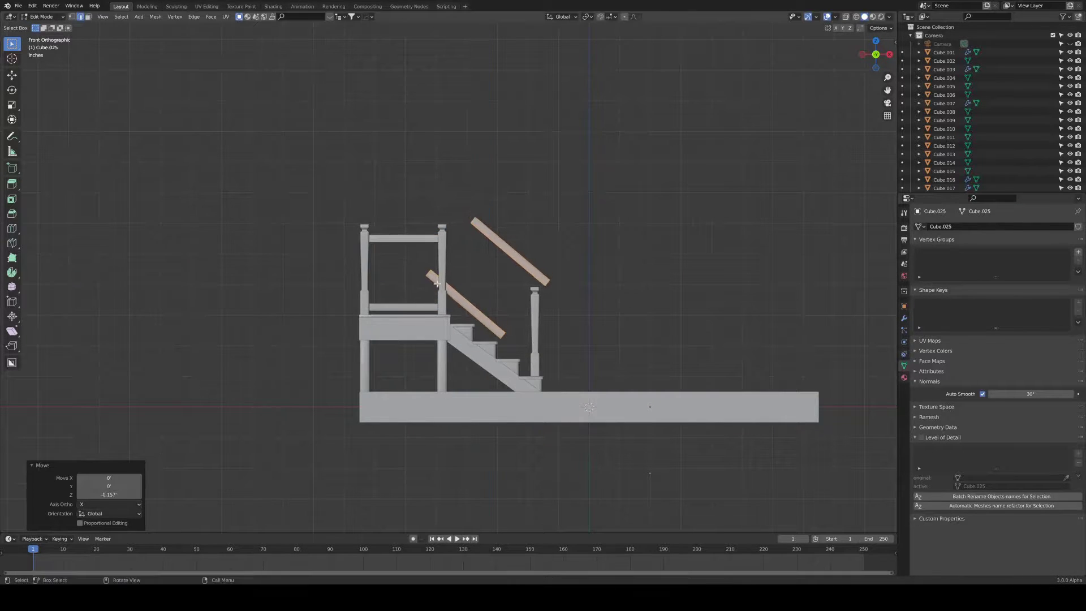
pyautogui.hotkey('shift', 'z')
pyautogui.click(437, 284)
pyautogui.press('g')
pyautogui.moveTo(461, 286); pyautogui.dragTo(419, 339, button='middle')
pyautogui.press('KP_7')
pyautogui.press('g')
pyautogui.press('y')
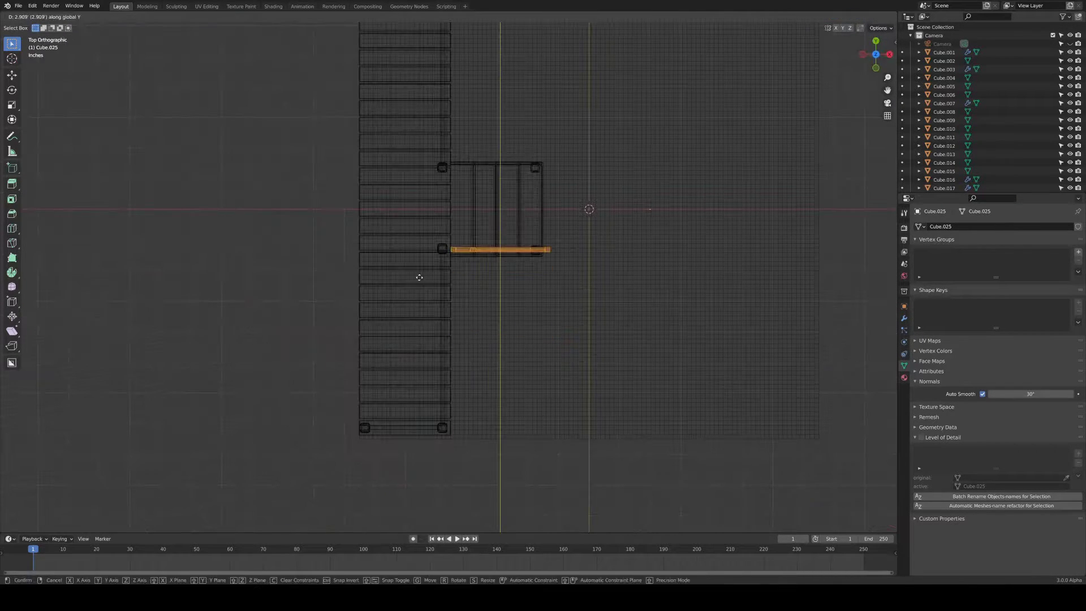
pyautogui.click(419, 277)
# Resize the selected rail and inspect the lower rail's mesh from front and perspective views.
pyautogui.moveTo(419, 277); pyautogui.dragTo(448, 235, button='middle')
pyautogui.press('KP_1')
pyautogui.press('Escape')
pyautogui.moveTo(576, 394); pyautogui.dragTo(599, 407, button='middle')
pyautogui.press('s')
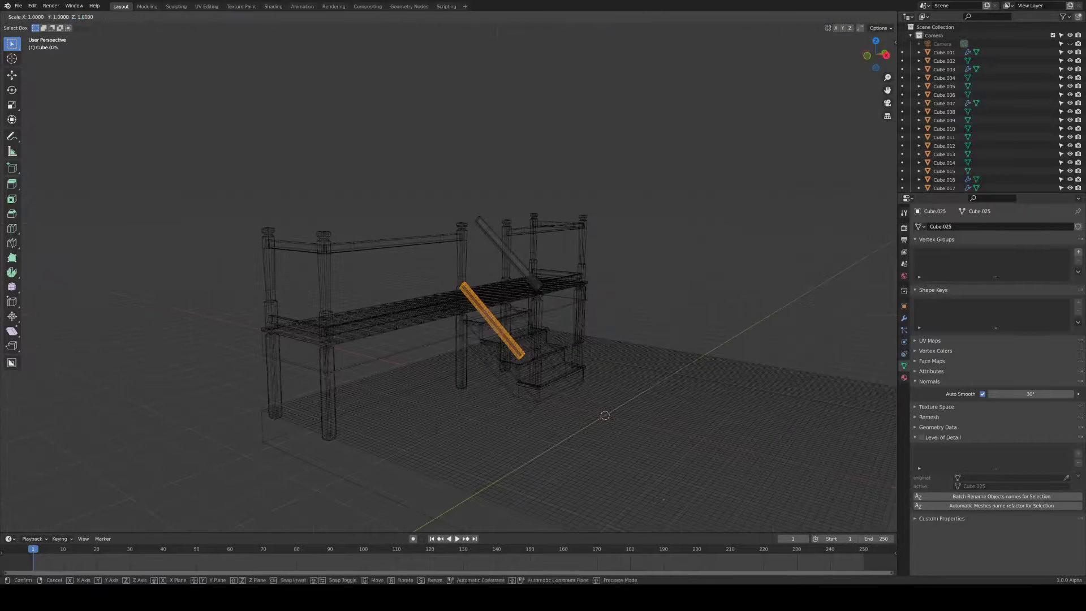
pyautogui.press('Tab')
pyautogui.moveTo(515, 372); pyautogui.dragTo(526, 371, button='middle')
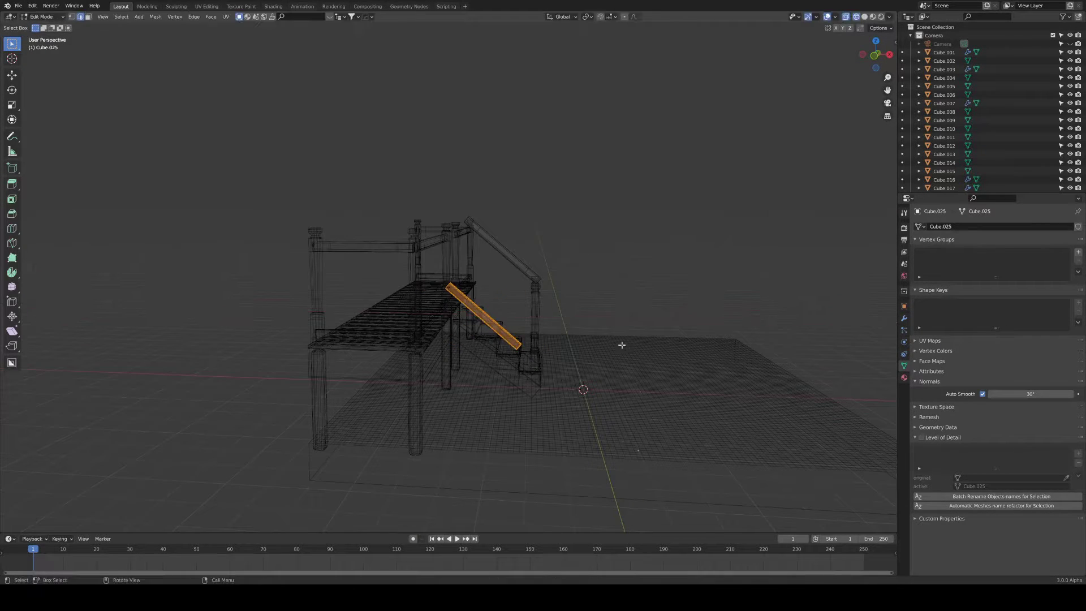
pyautogui.press('Tab')
# Select both rails and set the transform pivot for resizing them together.
pyautogui.keyDown('shift'); pyautogui.click(503, 249); pyautogui.keyUp('shift')
pyautogui.moveTo(621, 344)
pyautogui.mouseDown(button='middle')
pyautogui.moveTo(565, 316)
pyautogui.moveTo(411, 323)
pyautogui.mouseUp(button='middle')
pyautogui.keyDown('shift'); pyautogui.click(528, 342); pyautogui.keyUp('shift')
pyautogui.click(588, 16)
pyautogui.press('Escape')
pyautogui.press('Tab')
pyautogui.hotkey('shift', 'z')
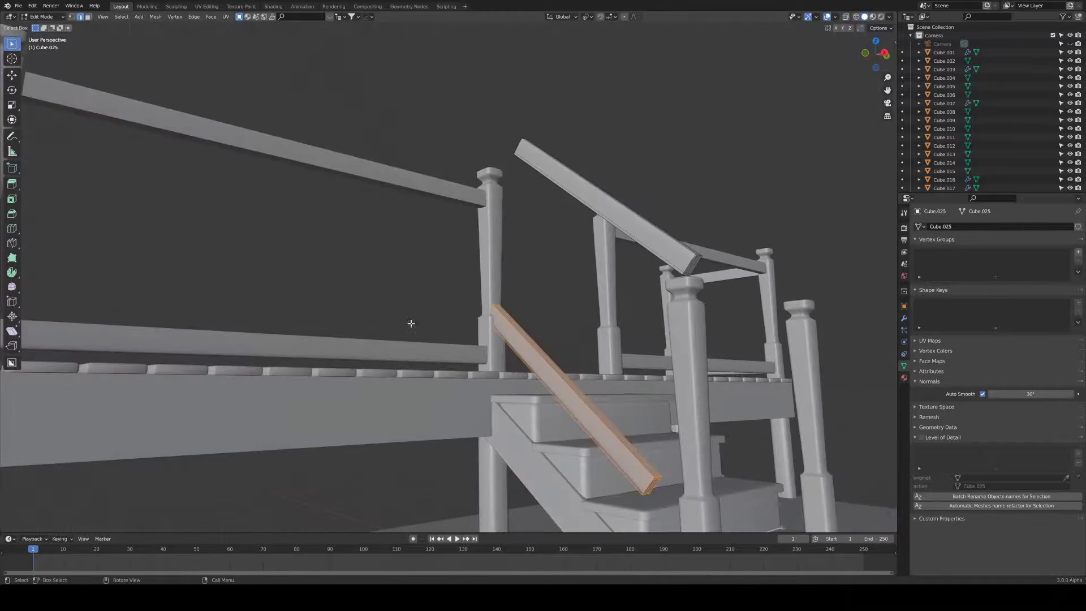
pyautogui.moveTo(652, 485)
pyautogui.mouseDown(button='middle')
pyautogui.moveTo(690, 485)
pyautogui.moveTo(499, 261)
pyautogui.mouseUp(button='middle')
# Lower the upper rail's geometry vertically onto the short foot post.
pyautogui.click(855, 16)
pyautogui.press('KP_3')
pyautogui.moveTo(461, 97); pyautogui.dragTo(577, 204)
pyautogui.hotkey('shift', 'z')
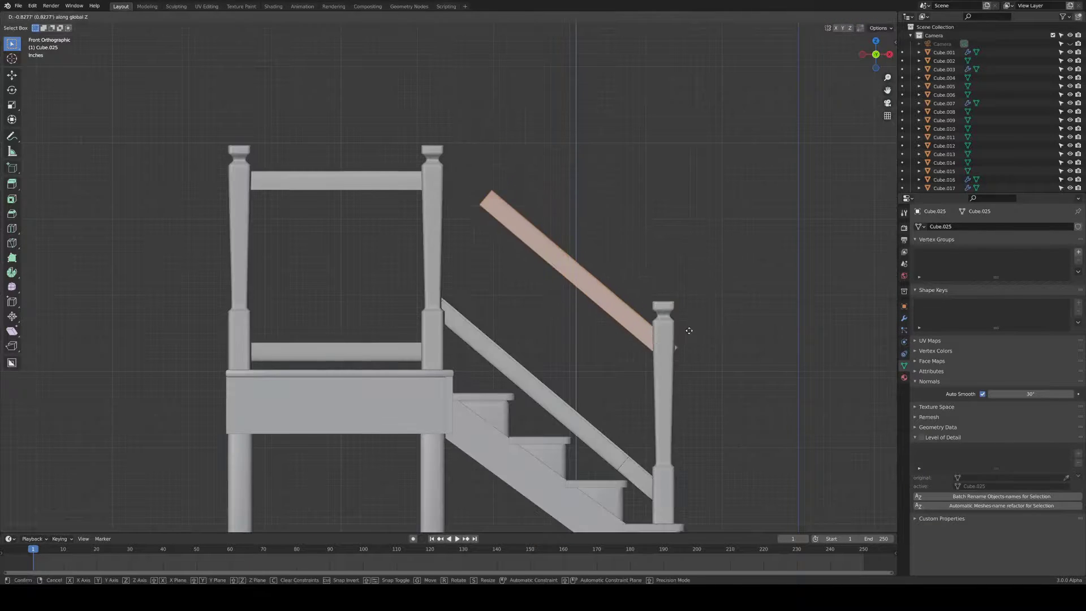
pyautogui.press('ctrl+KP_Add')
pyautogui.moveTo(654, 310)
pyautogui.mouseDown(button='middle')
pyautogui.moveTo(676, 414)
pyautogui.moveTo(565, 339)
pyautogui.mouseUp(button='middle')
pyautogui.press('KP_3')
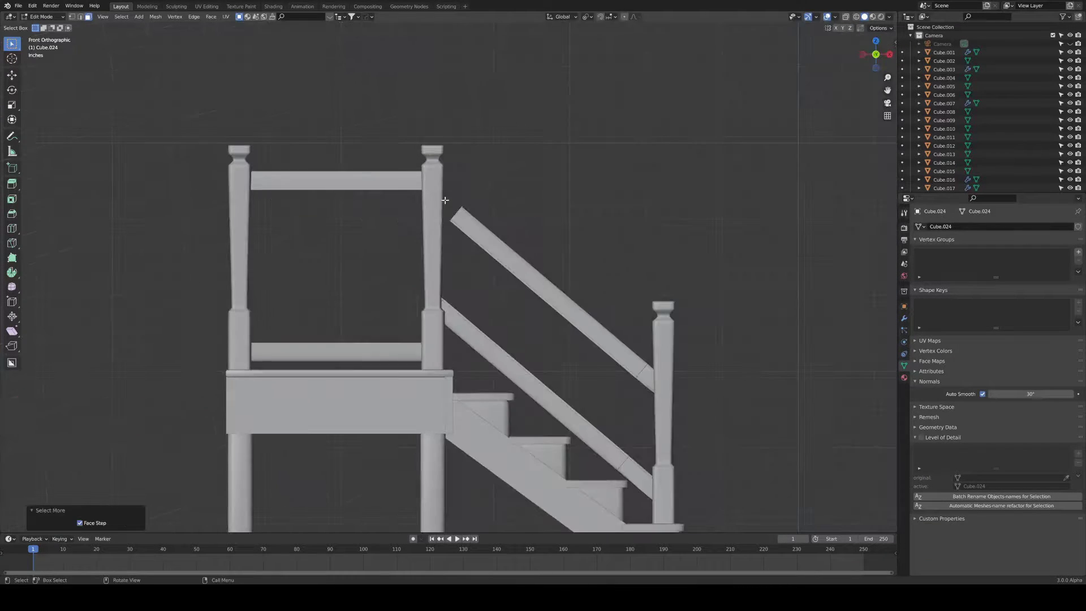
pyautogui.press('Tab')
pyautogui.moveTo(537, 294); pyautogui.dragTo(482, 253, button='middle')
pyautogui.scroll(-3, 485, 256)
# Duplicate the handrail 2.7914 ft across to the other side of the stairs as Cube.026.
pyautogui.press('KP_3')
pyautogui.hotkey('shift', 'd')
pyautogui.click(555, 288)
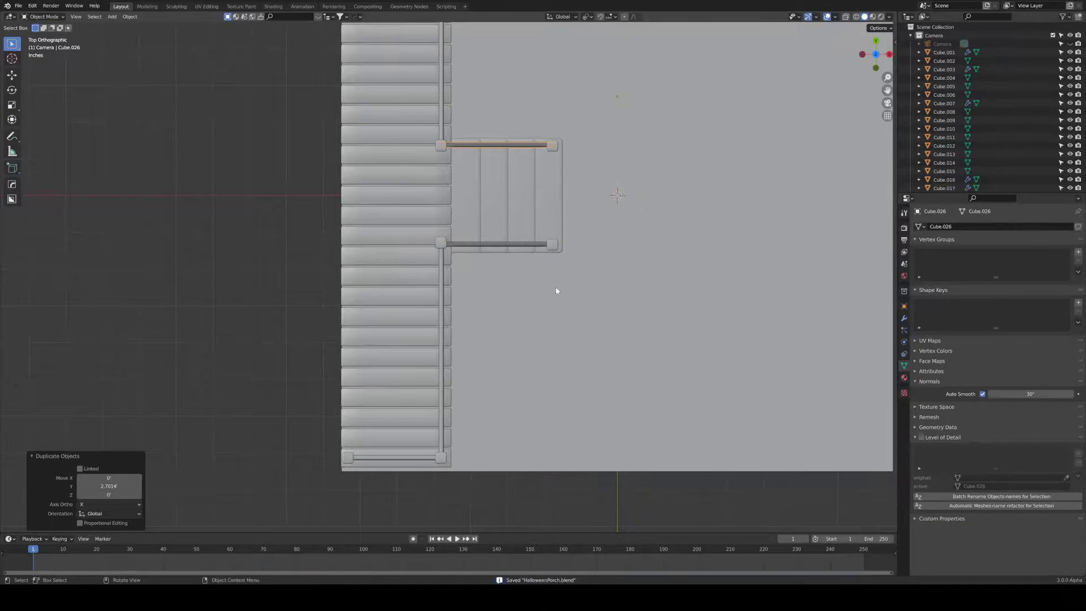
pyautogui.press('KP_0')
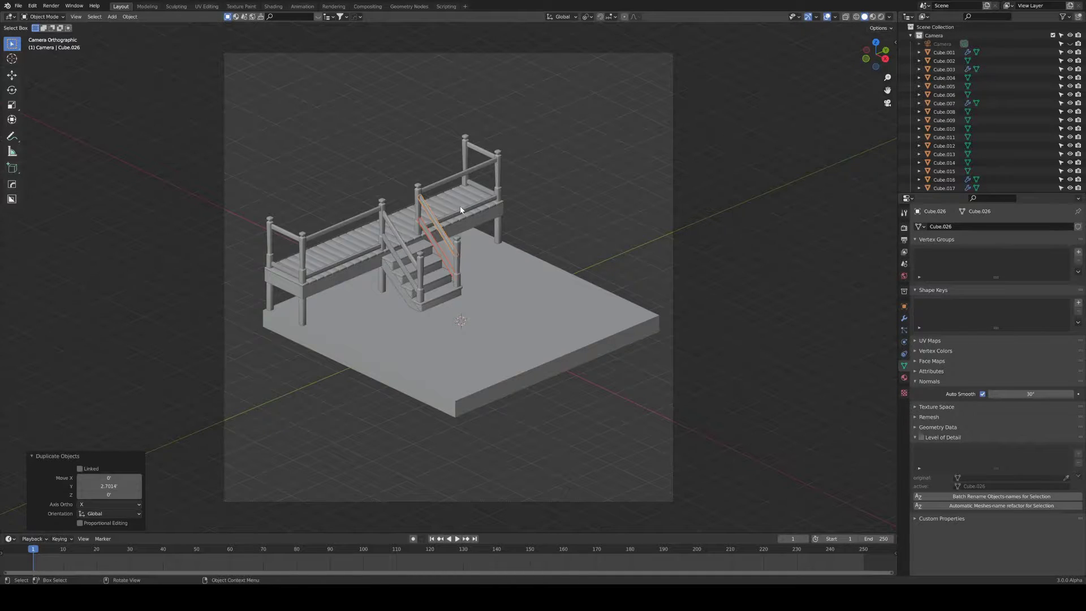
pyautogui.moveTo(509, 271); pyautogui.dragTo(518, 322, button='middle')
# Add a plane, scale it into a wall behind the porch, and apply its scale.
pyautogui.hotkey('shift', 'a')
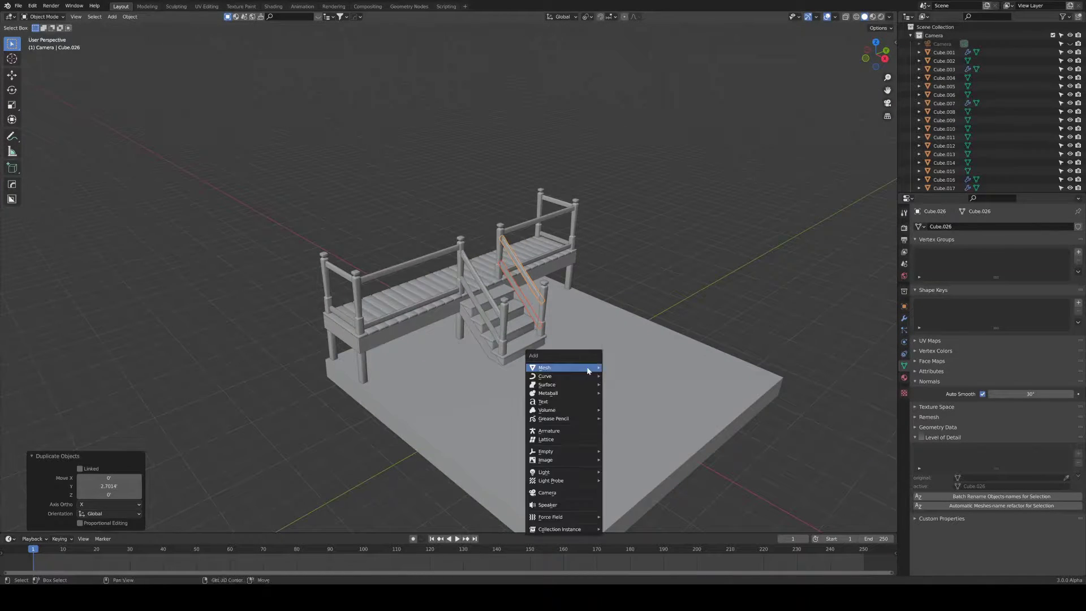
pyautogui.click(542, 362)
pyautogui.press('KP_3')
pyautogui.write('ngz4.0695sx5')
pyautogui.press('Return')
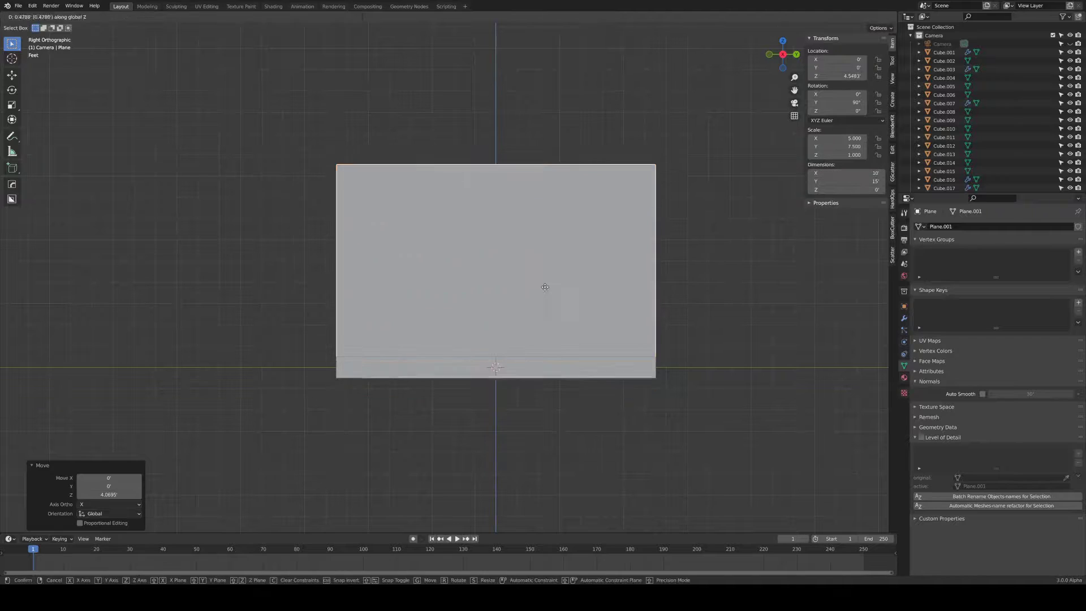
pyautogui.press('KP_1')
pyautogui.moveTo(317, 283); pyautogui.dragTo(351, 290, button='middle')
pyautogui.press('KP_3')
pyautogui.press('g')
pyautogui.press('x')
pyautogui.hotkey('ctrl', 'a')
pyautogui.click(422, 264)
pyautogui.scroll(3, 497, 237)
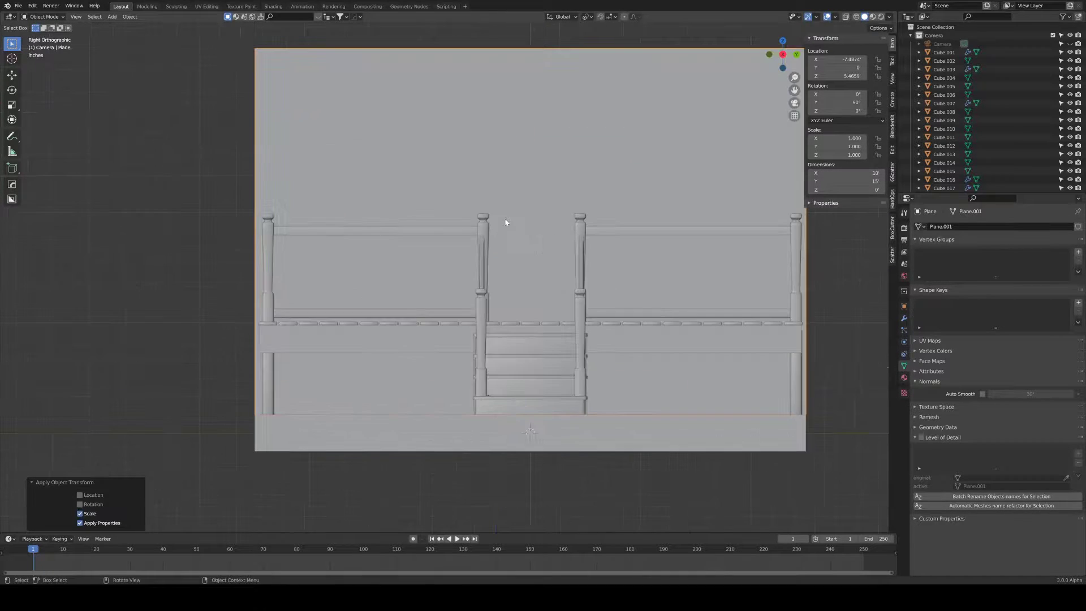
# Push the two window faces of the wall inward and remove them as openings.
pyautogui.press('Tab')
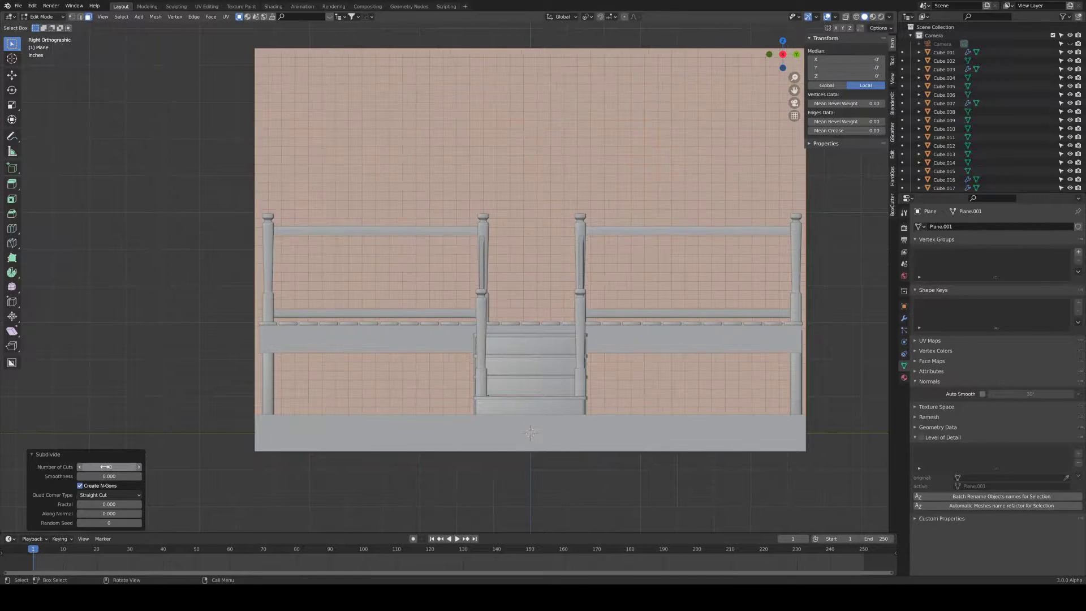
pyautogui.click(706, 152)
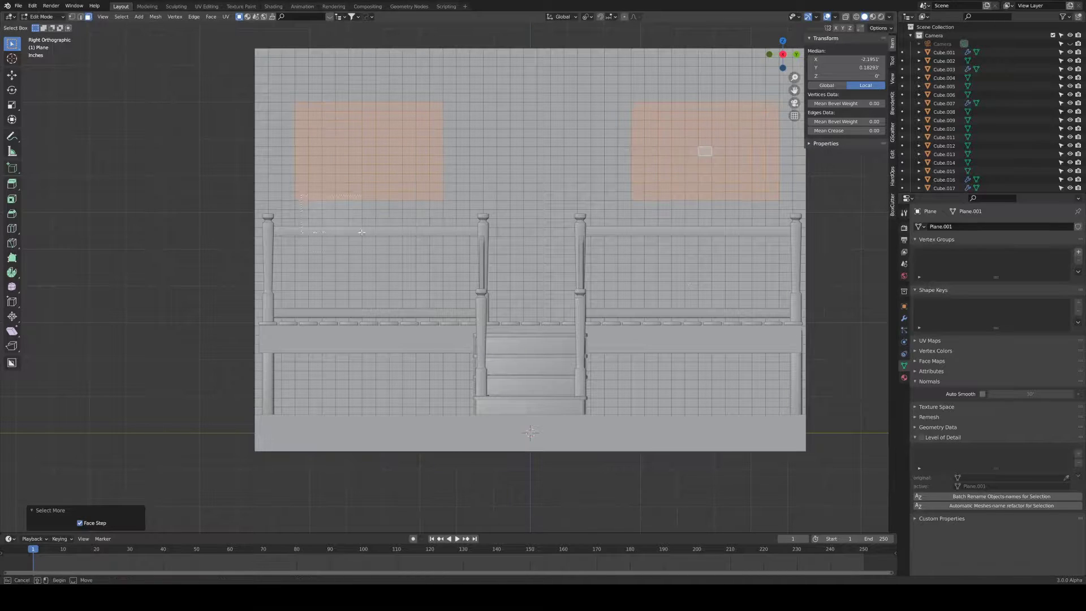
pyautogui.moveTo(772, 250); pyautogui.dragTo(464, 251, button='middle')
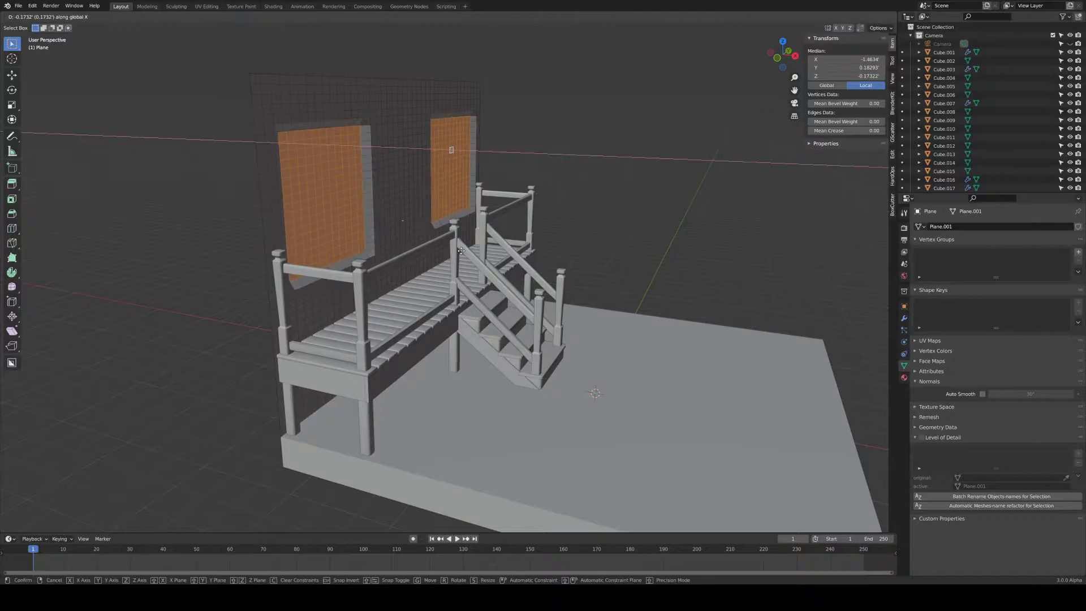
pyautogui.click(423, 233)
pyautogui.moveTo(423, 234); pyautogui.dragTo(442, 215, button='middle')
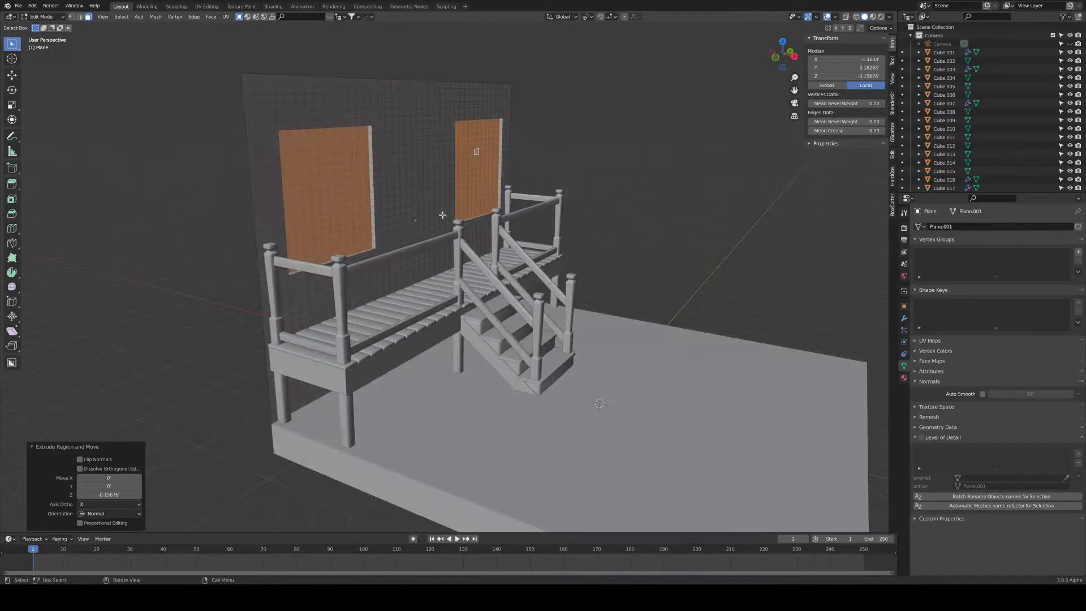
pyautogui.click(386, 208)
pyautogui.press('KP_3')
# Separate the wall's door faces into their own object.
pyautogui.click(563, 313)
pyautogui.moveTo(563, 313); pyautogui.dragTo(395, 282, button='middle')
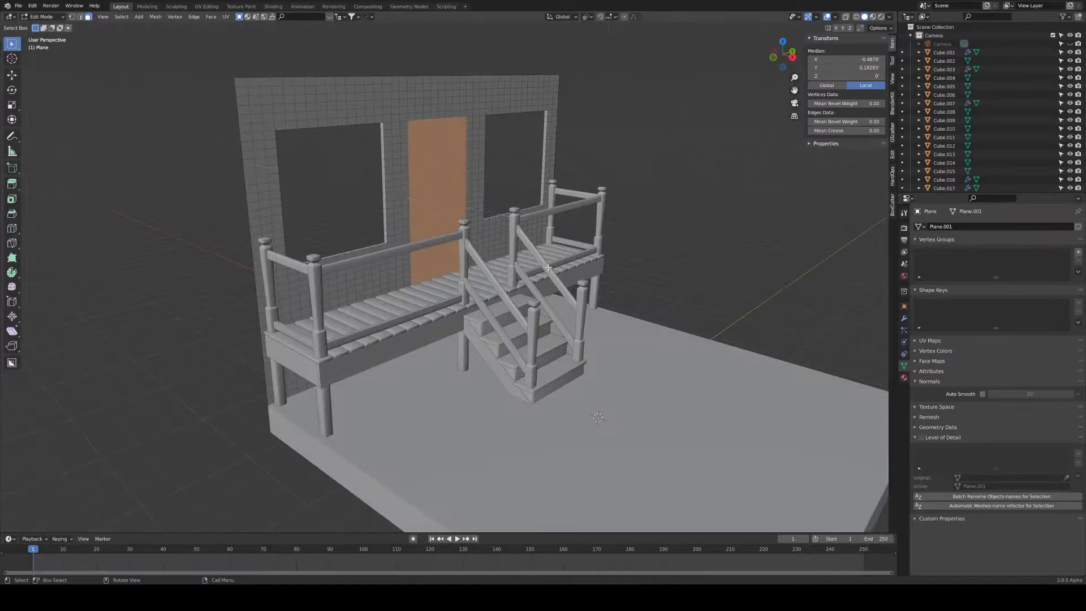
pyautogui.click(328, 186)
pyautogui.keyDown('shift'); pyautogui.click(511, 164); pyautogui.keyUp('shift')
pyautogui.press('Tab')
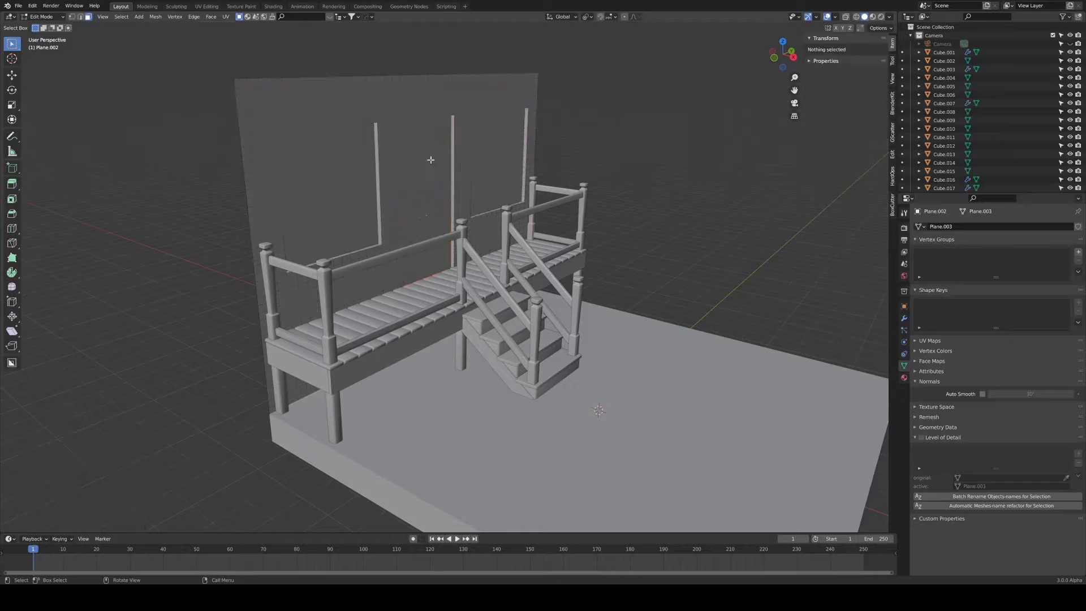
pyautogui.press('Tab')
pyautogui.press('Tab')
pyautogui.press('KP_3')
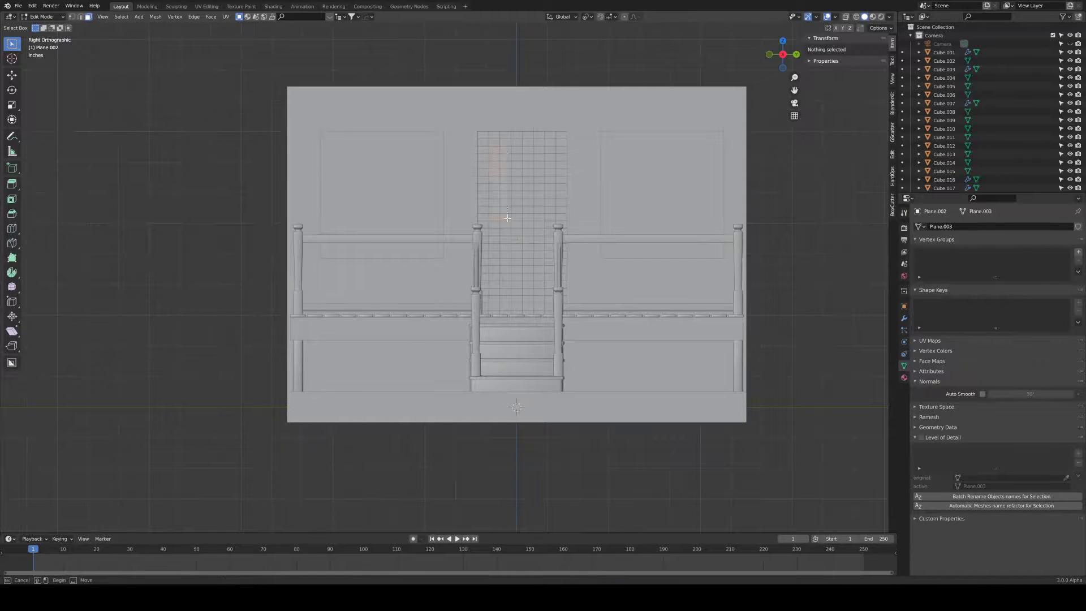
# Loop-cut the door into four panels, extrude them inward, and bevel their edges.
pyautogui.press('KP_Decimal')
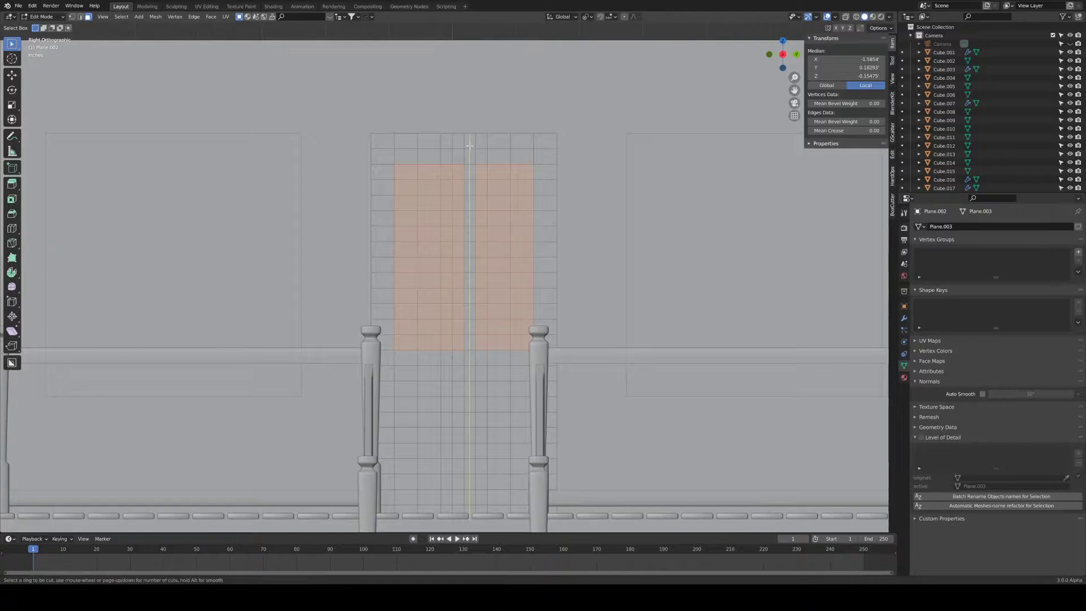
pyautogui.click(469, 145)
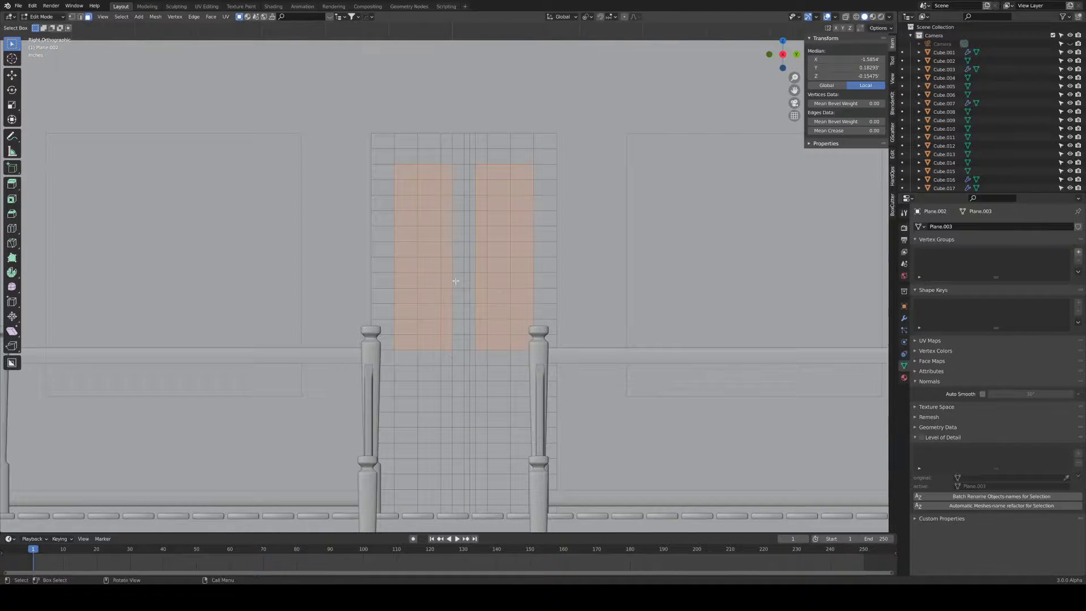
pyautogui.keyDown('shift'); pyautogui.moveTo(517, 451); pyautogui.dragTo(516, 452); pyautogui.keyUp('shift')
pyautogui.moveTo(508, 396)
pyautogui.mouseDown(button='middle')
pyautogui.moveTo(464, 384)
pyautogui.moveTo(497, 439)
pyautogui.moveTo(439, 303)
pyautogui.mouseUp(button='middle')
pyautogui.press('e')
pyautogui.click(459, 405)
pyautogui.press('KP_3')
pyautogui.press('KP_Divide')
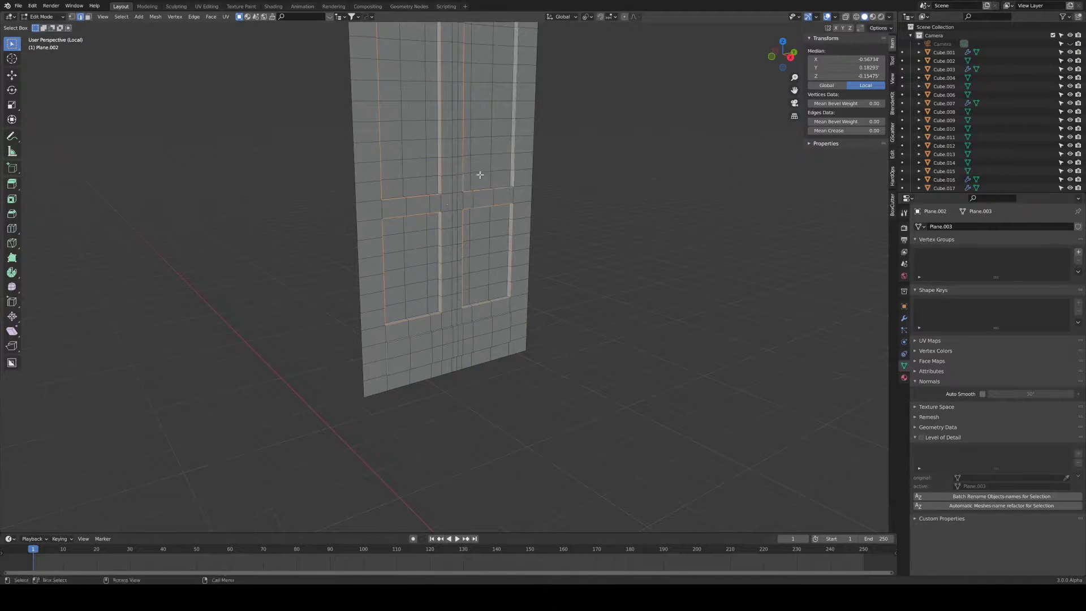
pyautogui.moveTo(479, 175); pyautogui.dragTo(557, 269, button='middle')
pyautogui.click(566, 288)
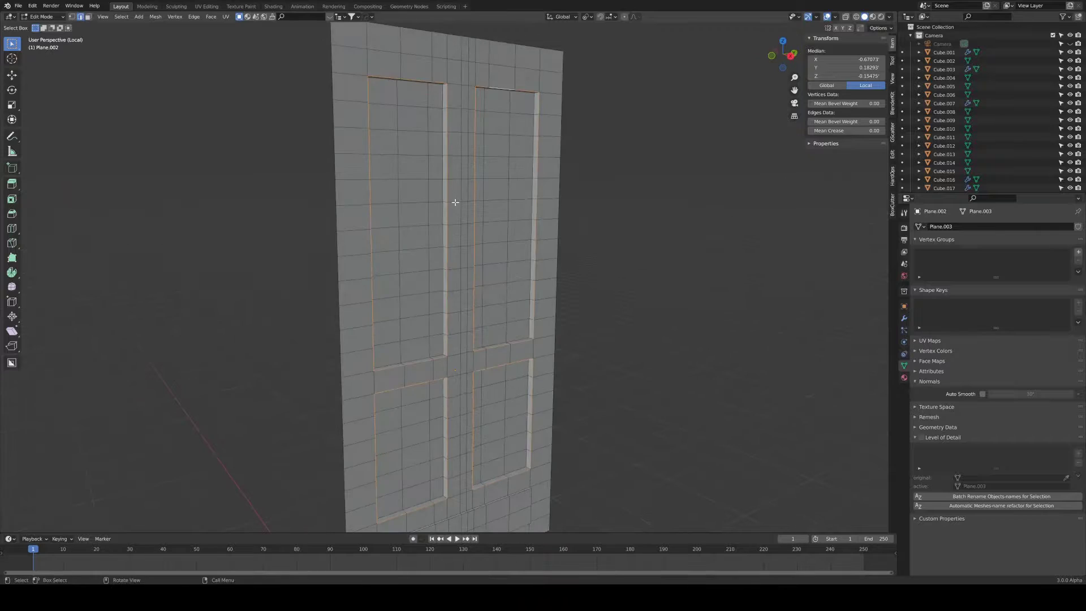
# Add a 3-segment Bevel modifier to the whole door and save the porch file.
pyautogui.press('a')
pyautogui.click(904, 318)
pyautogui.click(930, 226)
pyautogui.click(893, 249)
pyautogui.scroll(4, 638, 295)
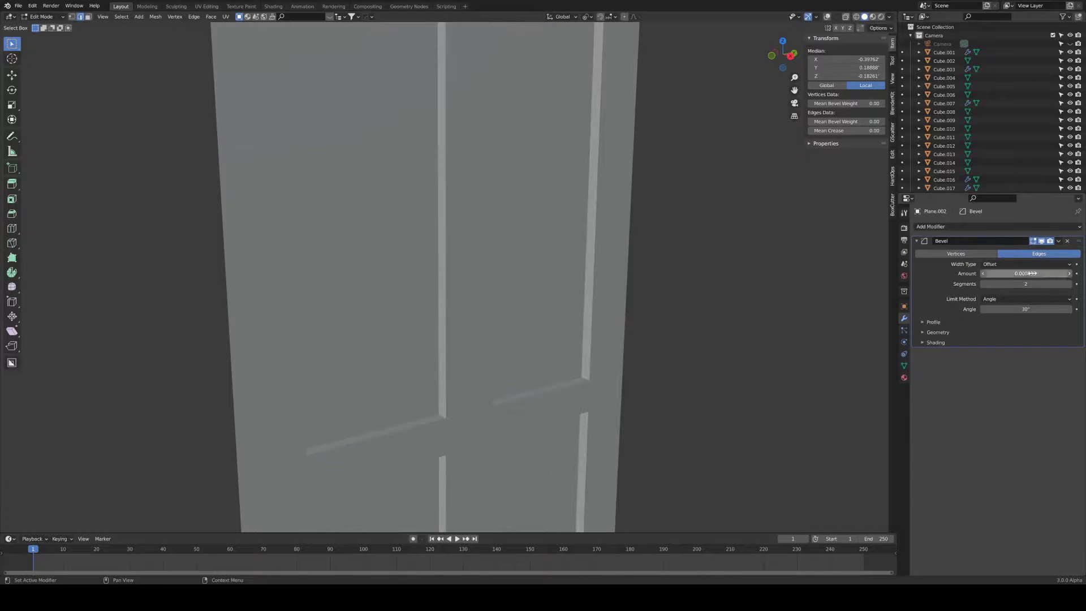
pyautogui.press('Tab')
pyautogui.scroll(-3, 531, 298)
pyautogui.press('KP_Divide')
pyautogui.hotkey('ctrl', 's')
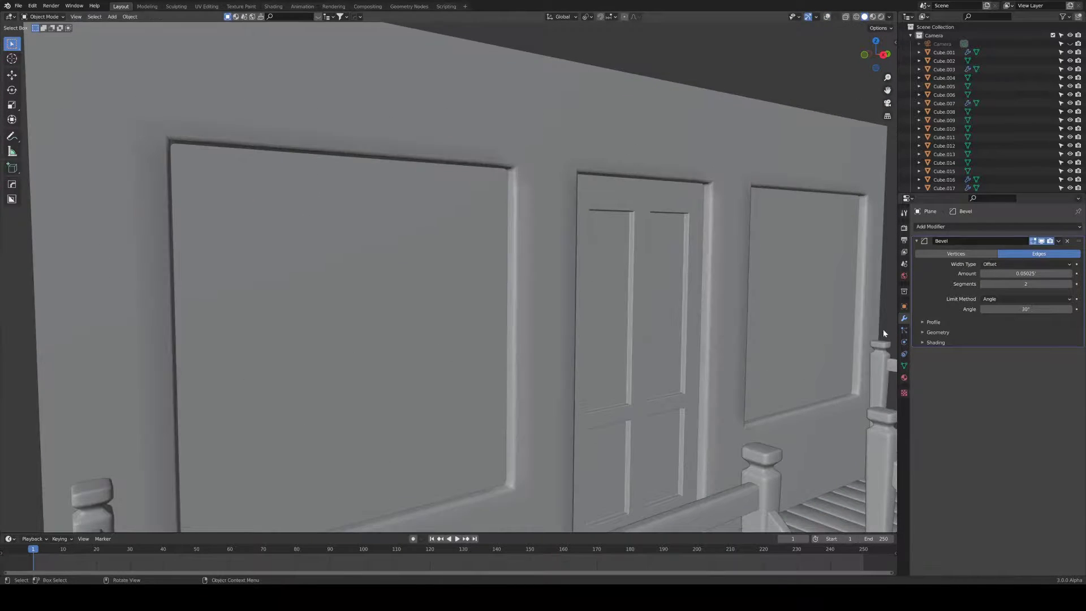
pyautogui.click(1069, 284)
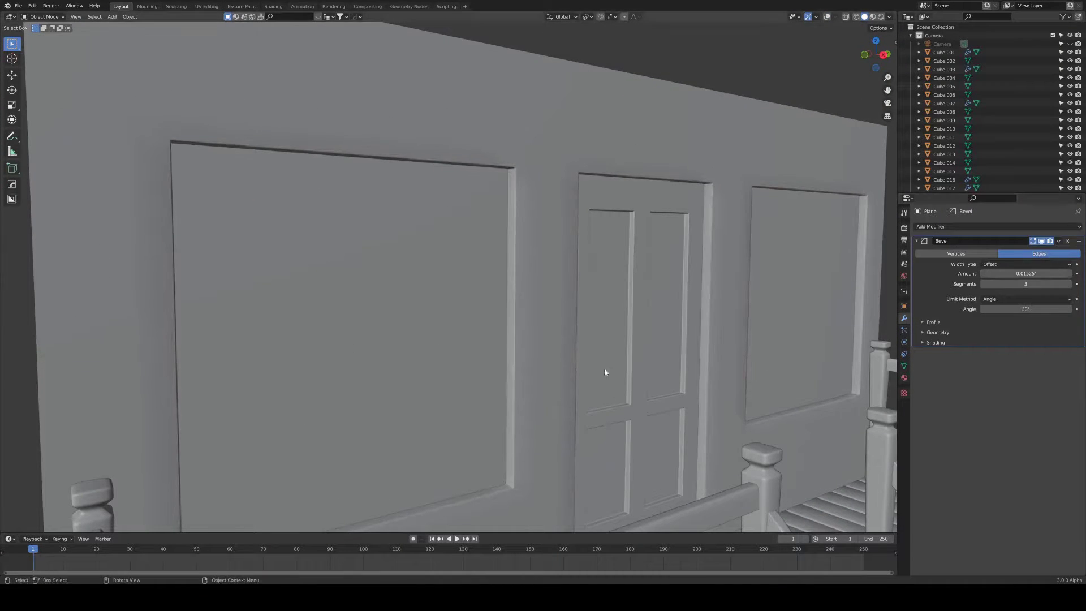
# Isolate the window panes and enter their mesh for editing.
pyautogui.press('KP_Divide')
pyautogui.press('KP_3')
pyautogui.press('Tab')
# Select the crossing bar faces on both window panes and extrude them outward.
pyautogui.click(368, 308)
pyautogui.keyDown('shift'); pyautogui.moveTo(546, 301); pyautogui.dragTo(673, 315); pyautogui.keyUp('shift')
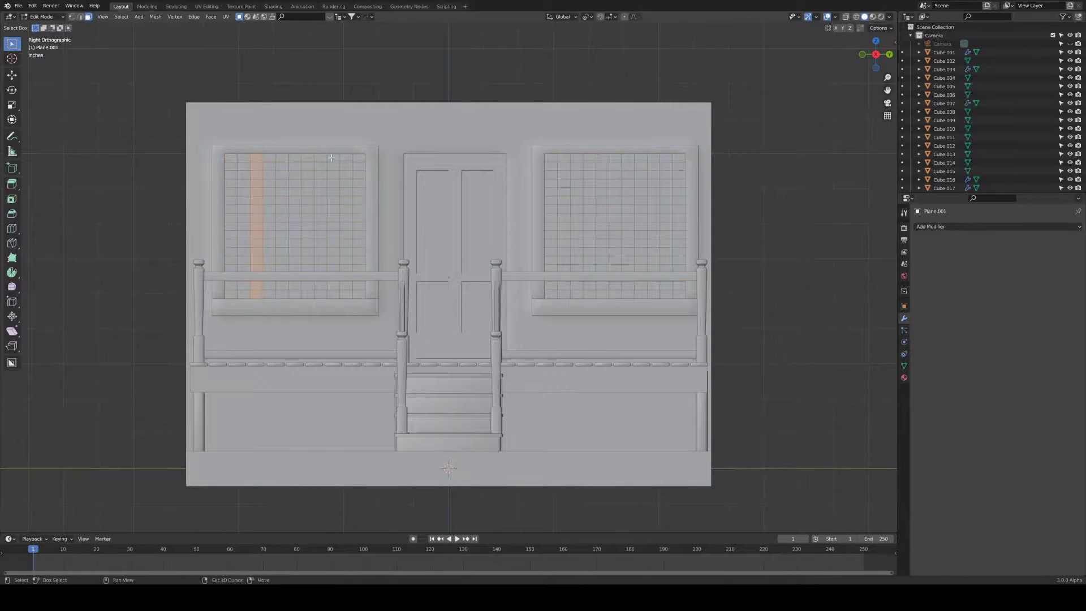
pyautogui.press('KP_Divide')
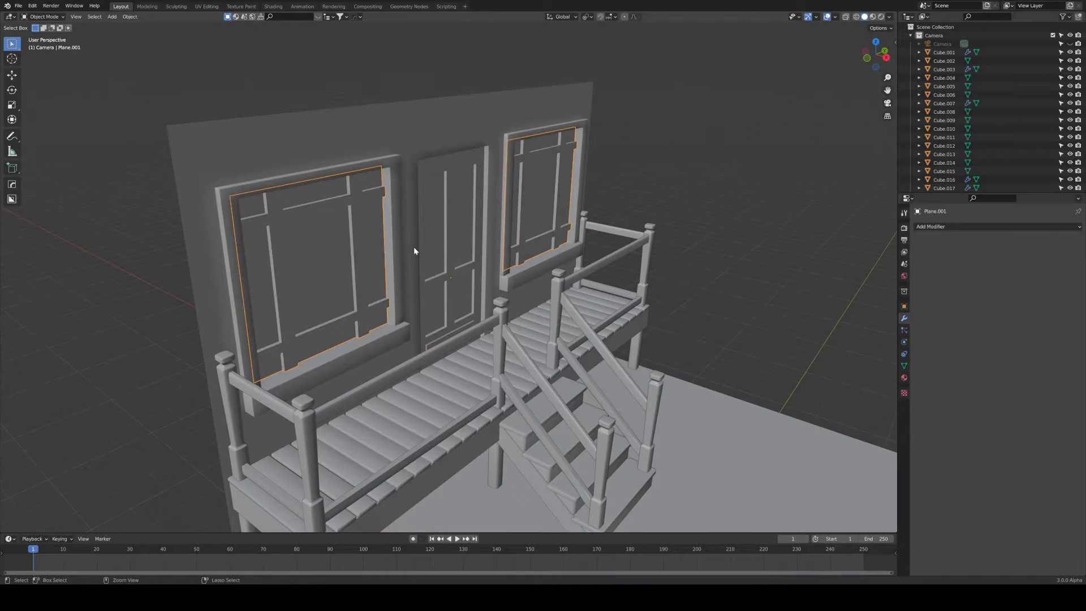
pyautogui.press('Tab')
pyautogui.press('e')
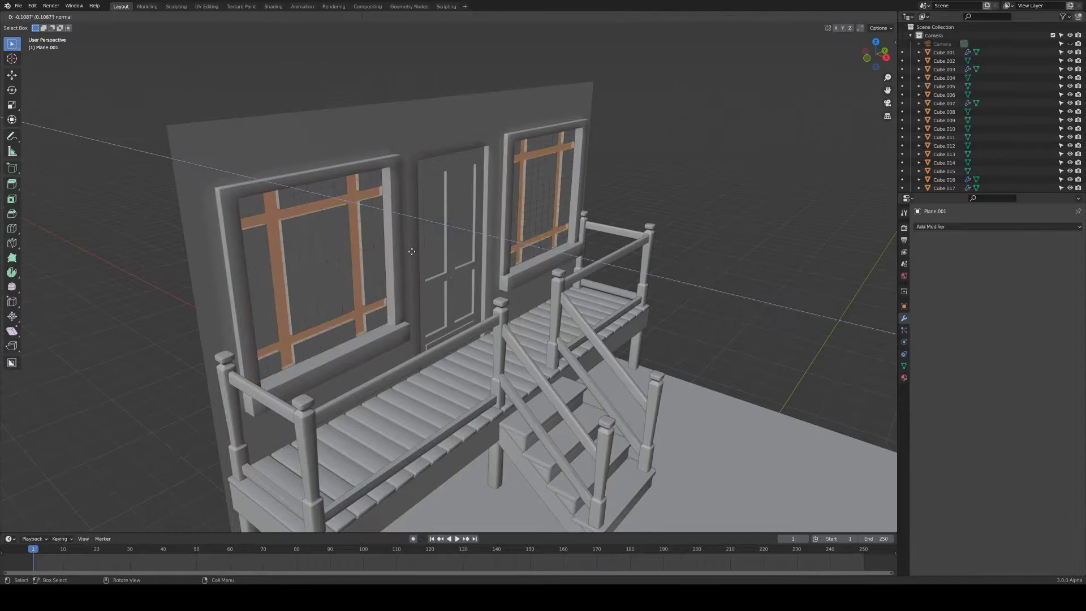
pyautogui.moveTo(383, 251); pyautogui.dragTo(334, 249, button='middle')
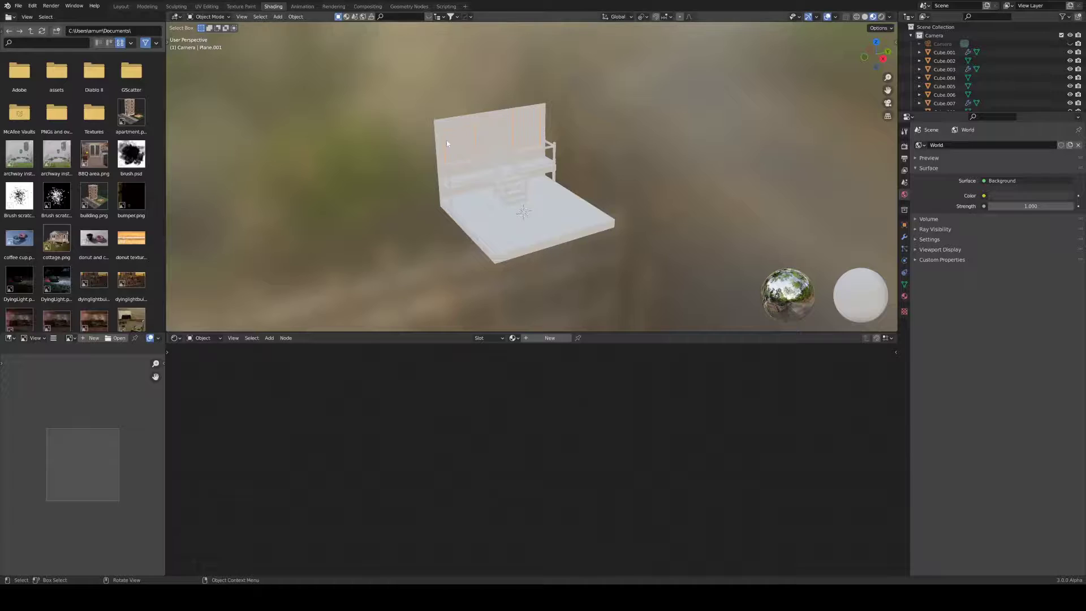
# Give the world a Nishita Sky Texture at strength 0.100.
pyautogui.press('x')
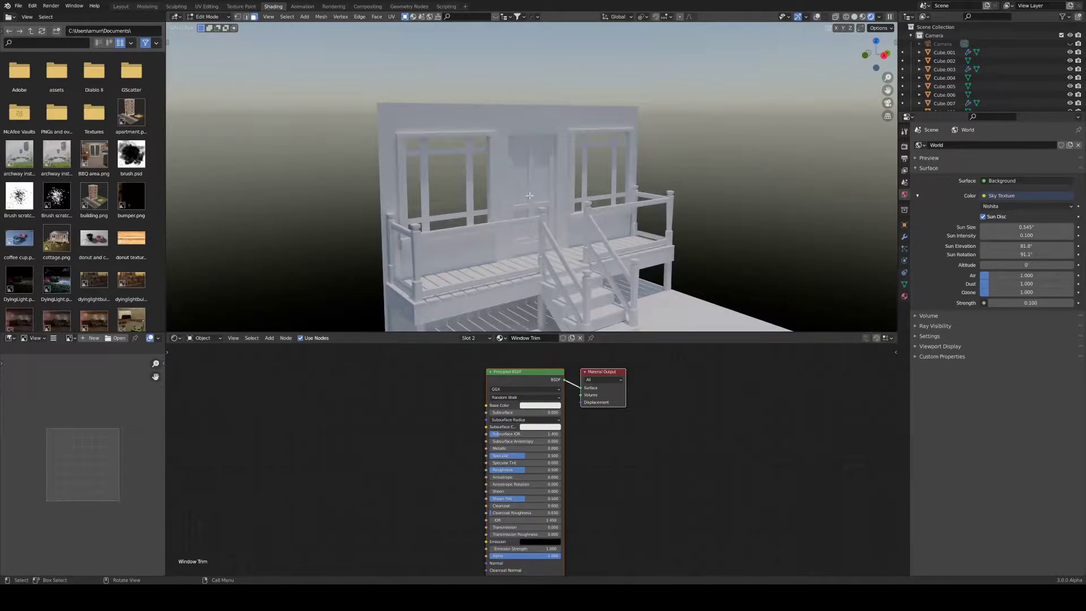
# Assign the door's glass pane faces a 'door glass' material with roughness 1.000.
pyautogui.press('l')
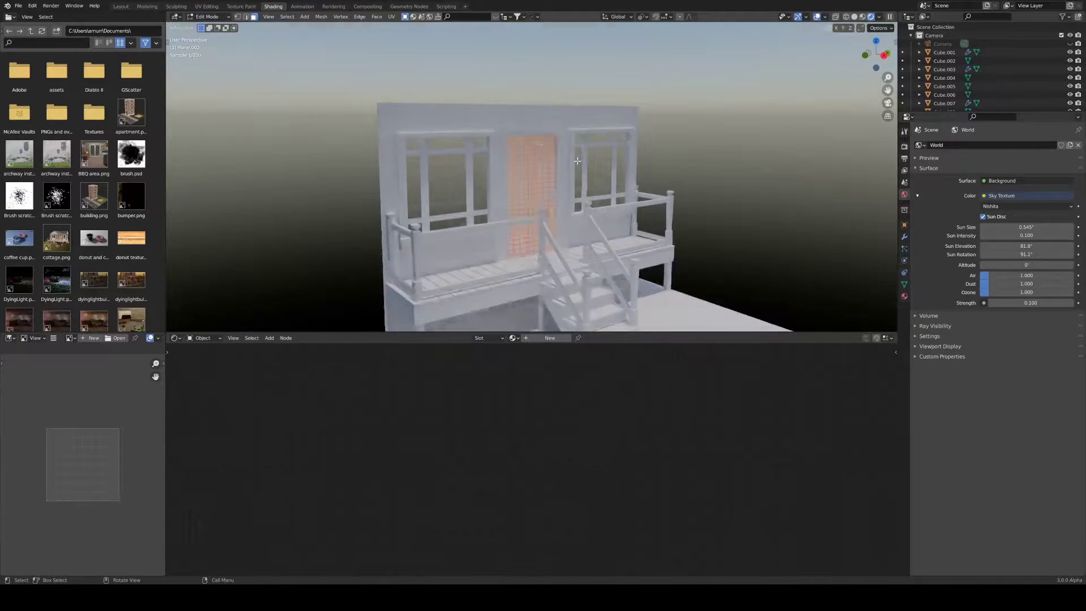
pyautogui.scroll(5, 526, 201)
pyautogui.press('b')
pyautogui.moveTo(563, 221); pyautogui.dragTo(588, 317)
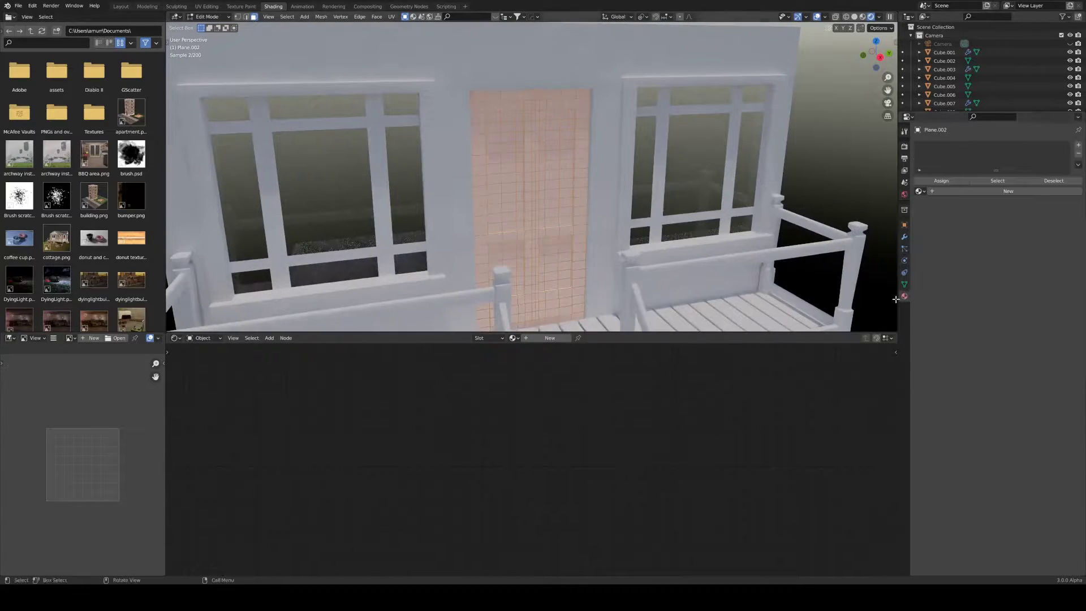
pyautogui.click(905, 296)
pyautogui.click(941, 156)
pyautogui.click(941, 194)
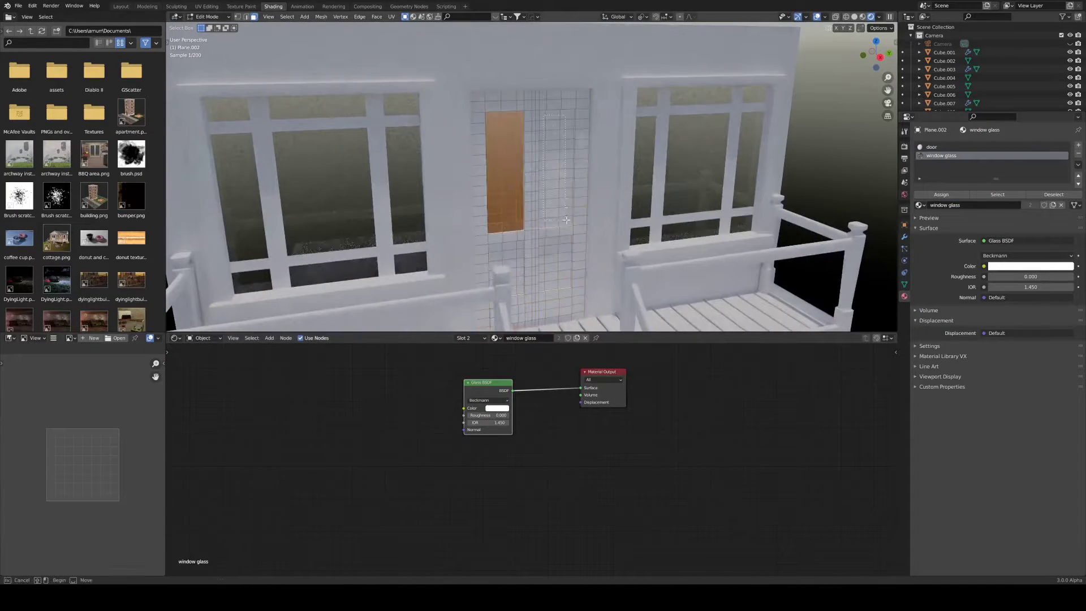
pyautogui.moveTo(350, 187); pyautogui.dragTo(454, 184, button='middle')
pyautogui.click(817, 17)
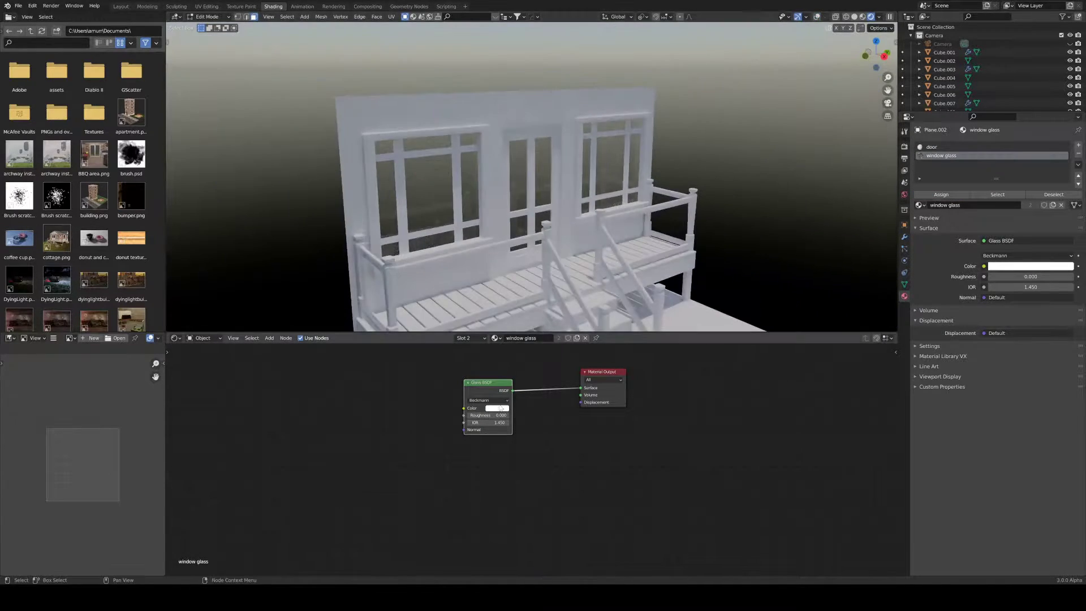
pyautogui.press('Tab')
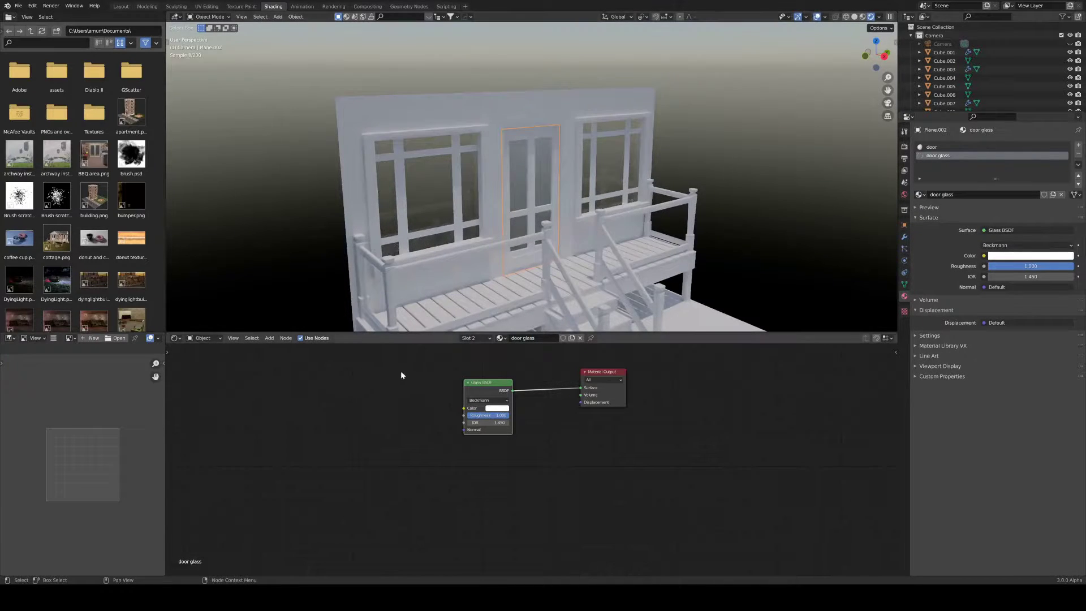
pyautogui.moveTo(429, 283); pyautogui.dragTo(513, 251, button='middle')
# Add a noise-texture bump to the fascia's wood material and Smart UV unwrap it.
pyautogui.click(543, 202)
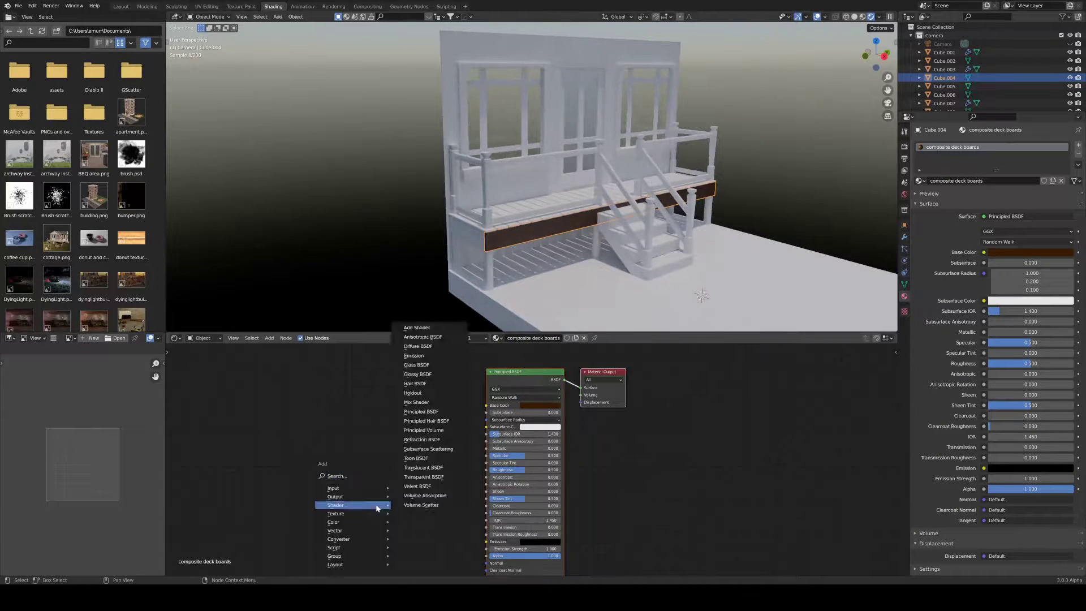
pyautogui.moveTo(397, 494); pyautogui.dragTo(397, 490)
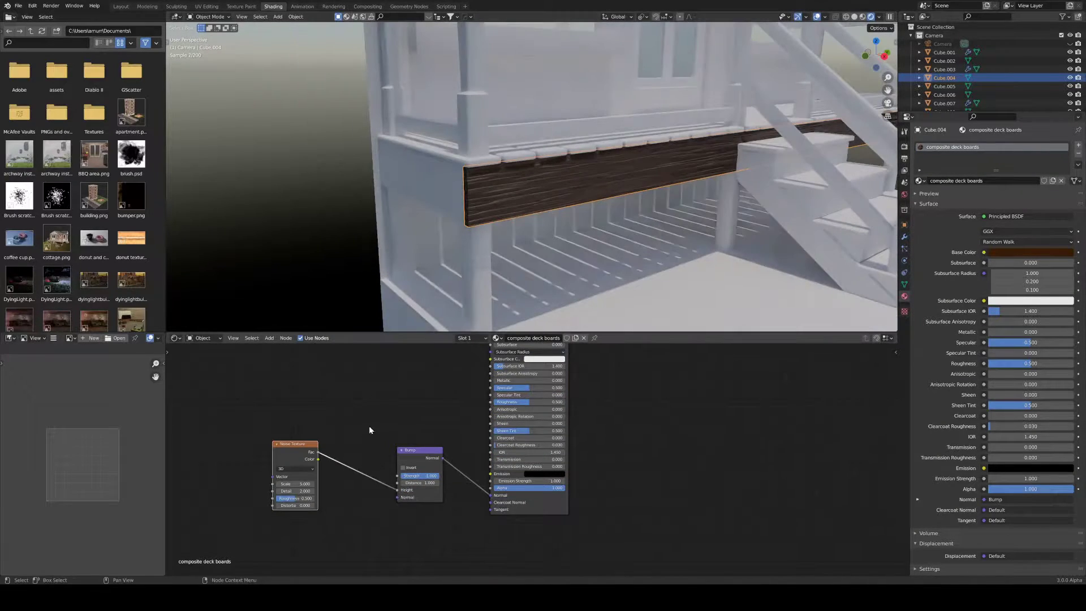
pyautogui.keyDown('ctrl'); pyautogui.keyDown('shift'); pyautogui.click(294, 452); pyautogui.keyUp('shift'); pyautogui.keyUp('ctrl')
pyautogui.press('Tab')
pyautogui.press('u')
pyautogui.click(531, 184)
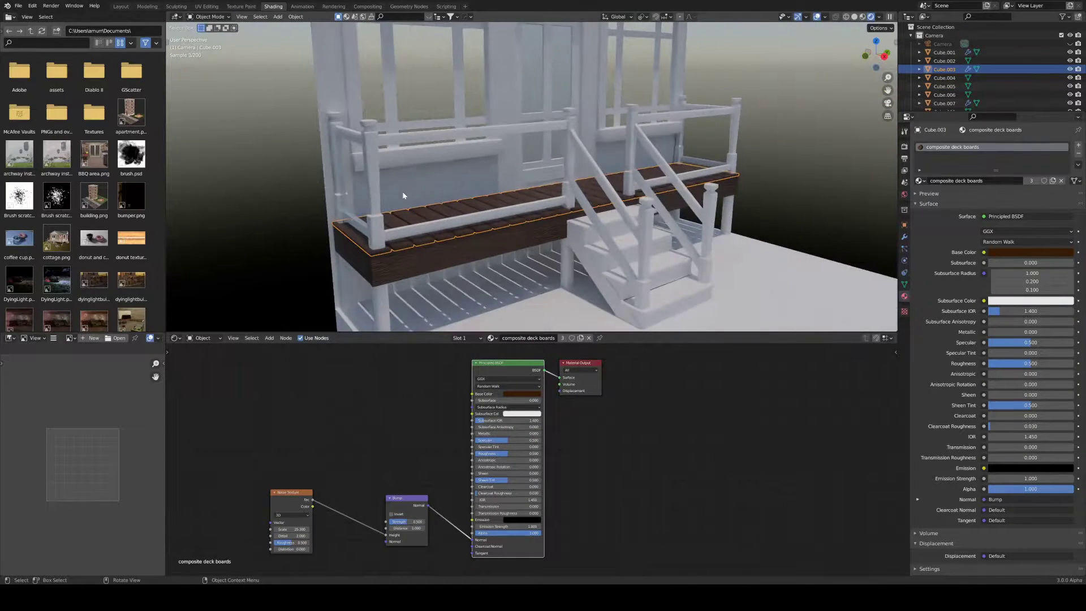
# Name the railing material 'posts' and link it to every selected railing.
pyautogui.click(402, 195)
pyautogui.click(545, 337)
pyautogui.write('poo')
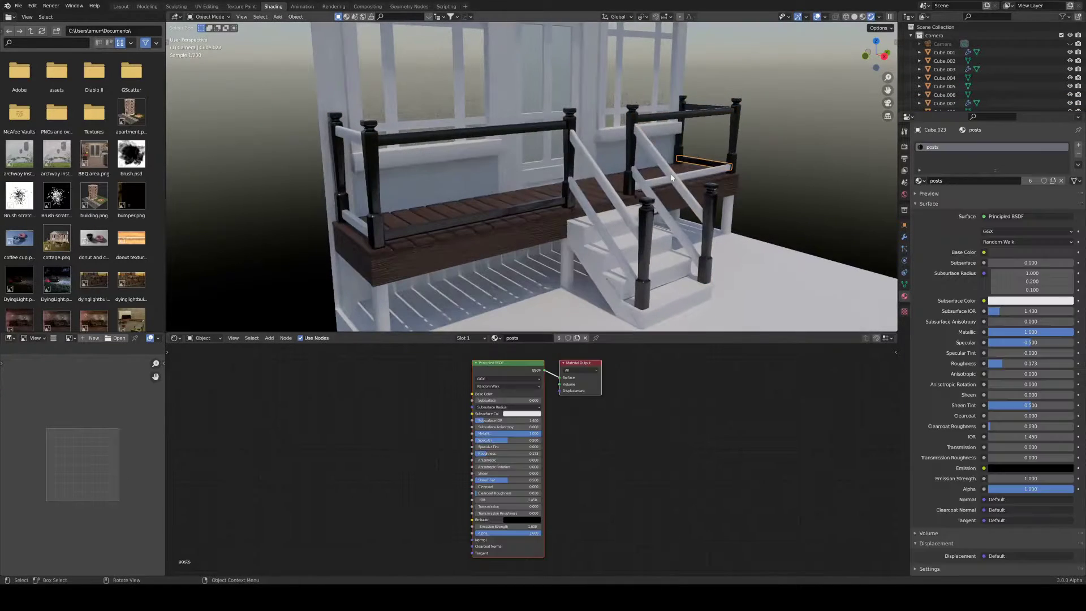
pyautogui.hotkey('ctrl', 'l')
pyautogui.click(366, 209)
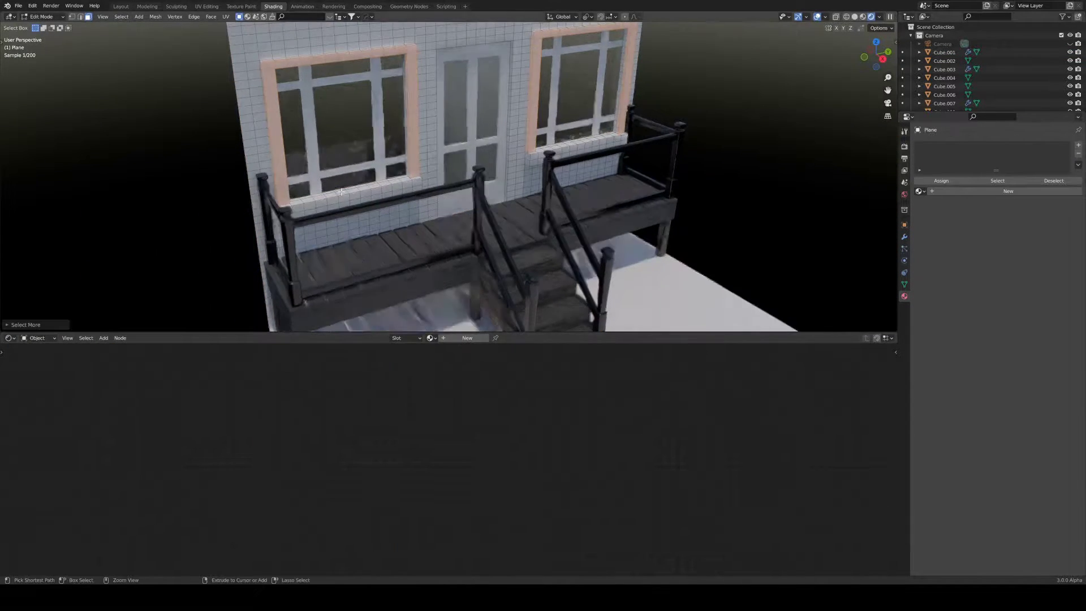
# Create a new image-textured material for the back wall and scale its UV island.
pyautogui.click(467, 337)
pyautogui.press('Home')
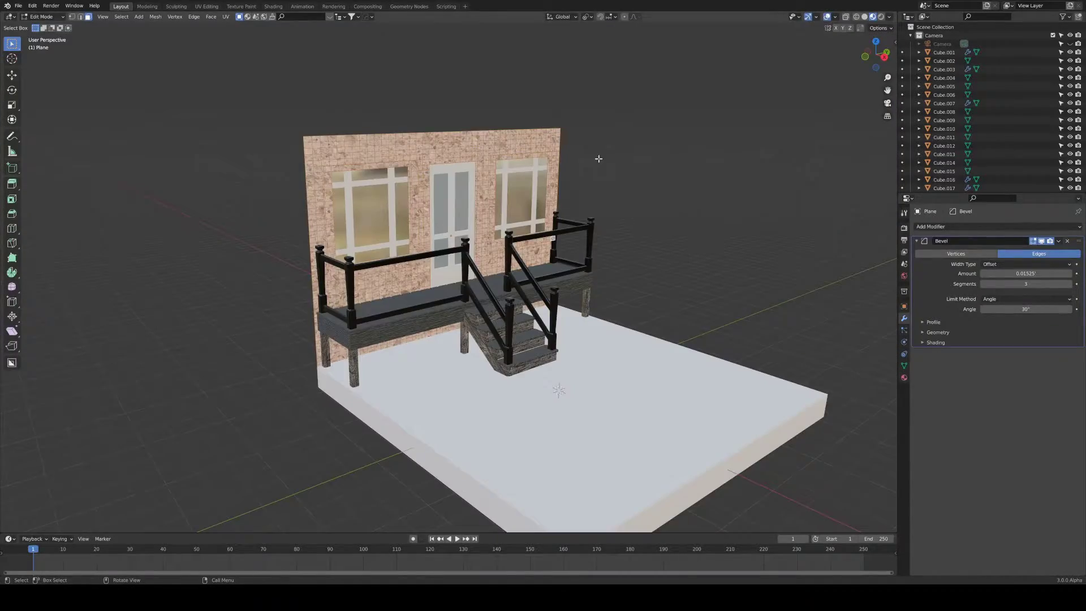
pyautogui.click(206, 6)
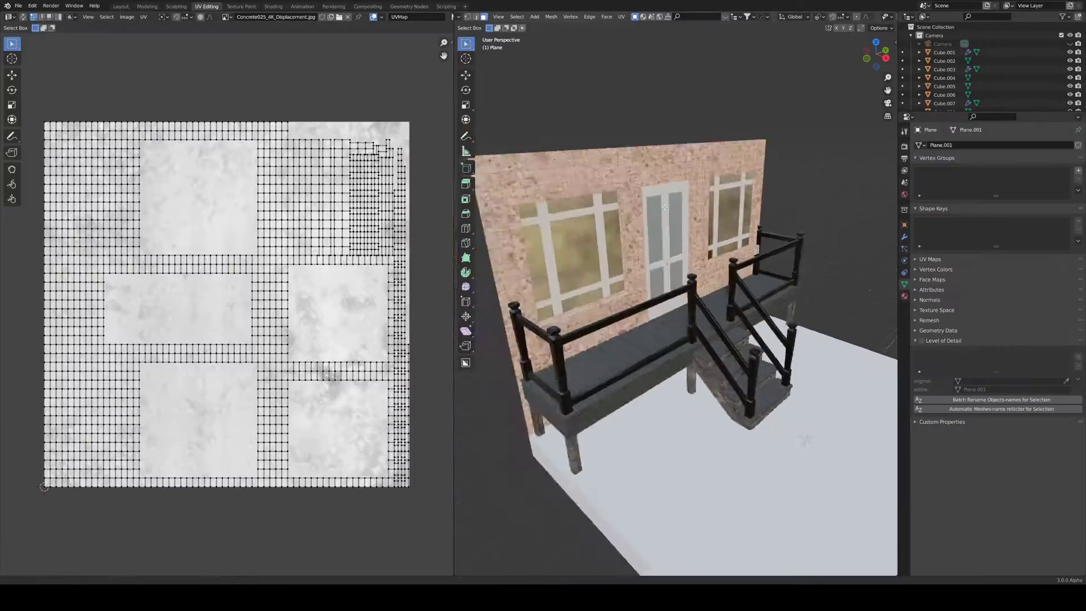
pyautogui.press('s')
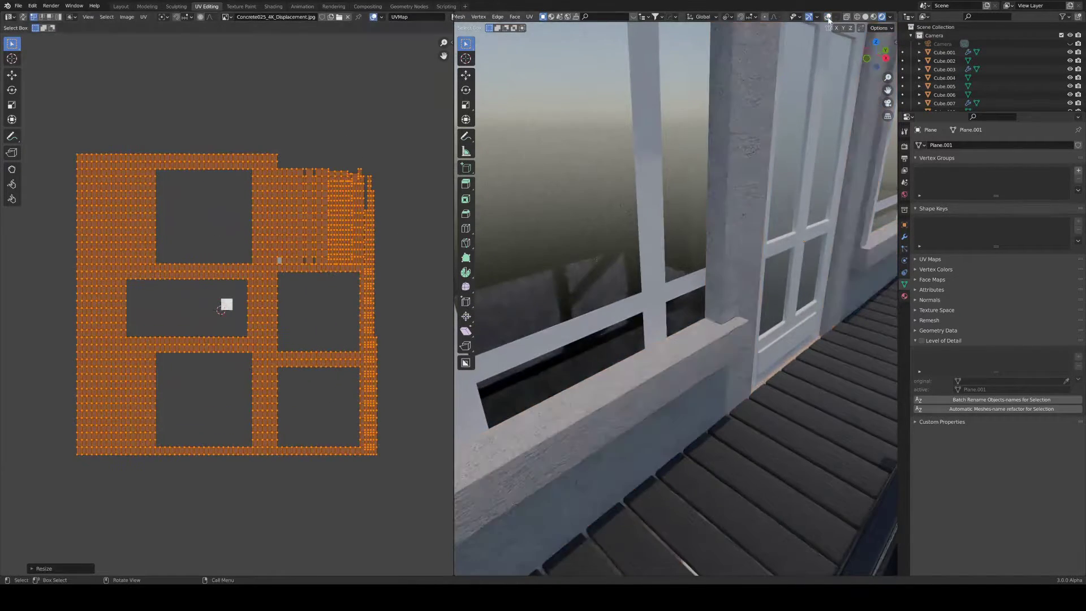
pyautogui.click(273, 7)
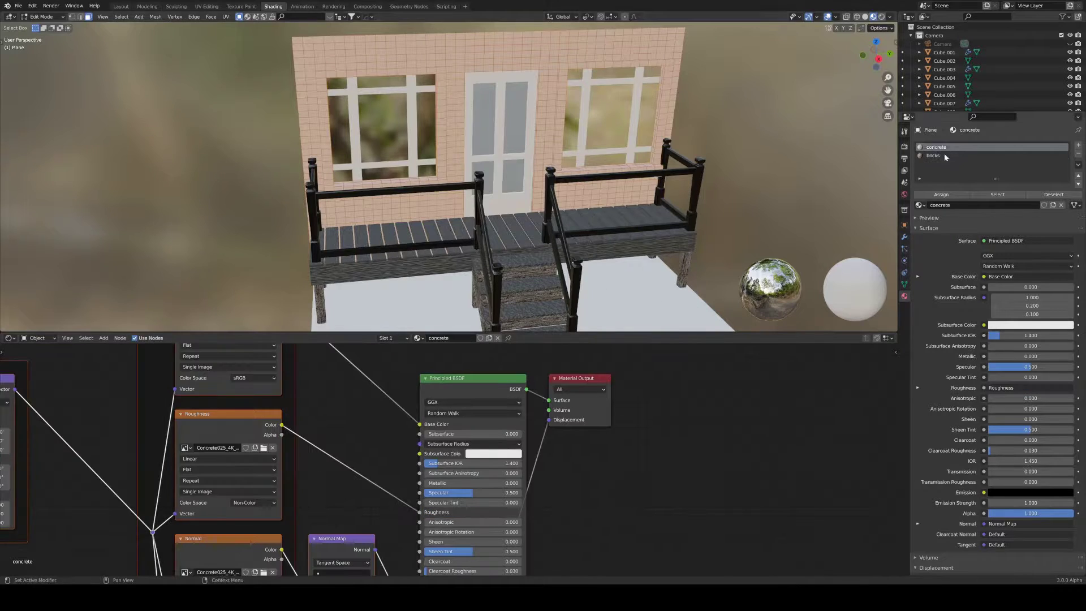
# Inspect the isolated textured wall and readjust its UV layout.
pyautogui.press('KP_3')
pyautogui.press('KP_Divide')
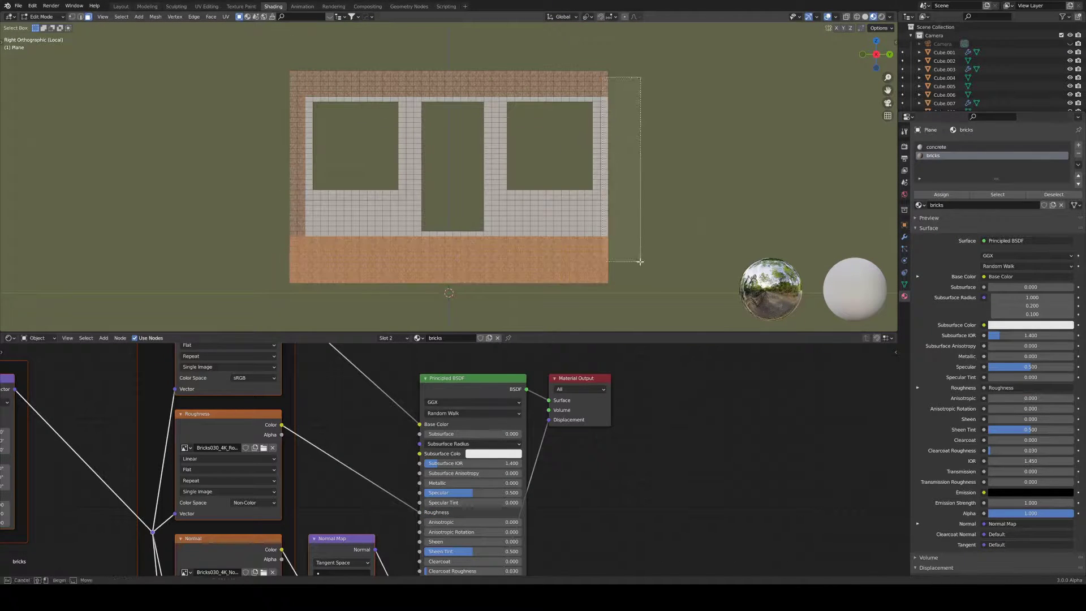
pyautogui.moveTo(390, 244)
pyautogui.mouseDown(button='middle')
pyautogui.moveTo(842, 191)
pyautogui.moveTo(551, 162)
pyautogui.mouseUp(button='middle')
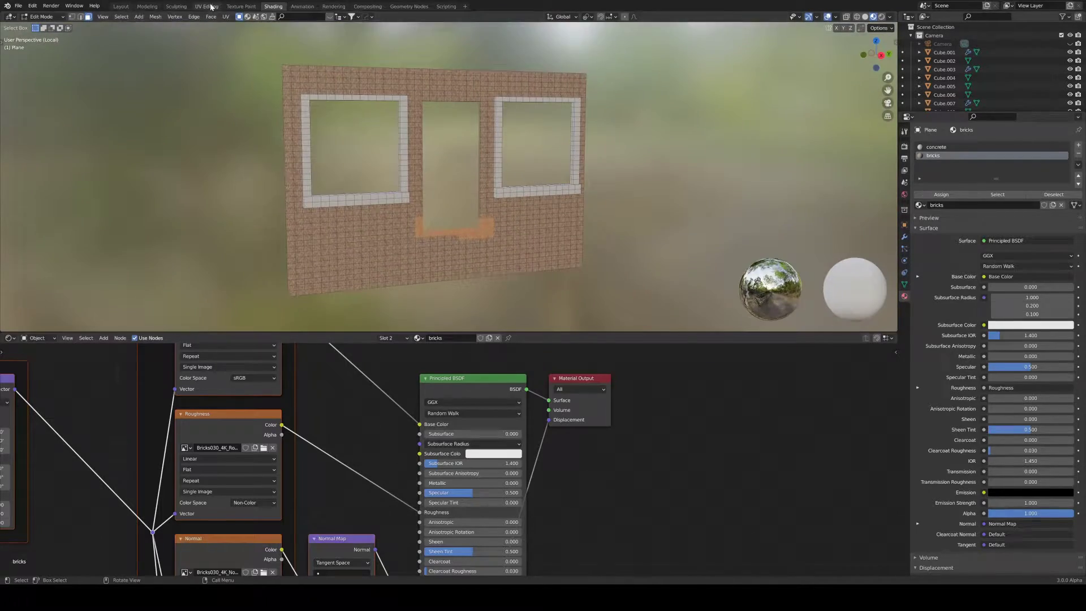
pyautogui.click(210, 6)
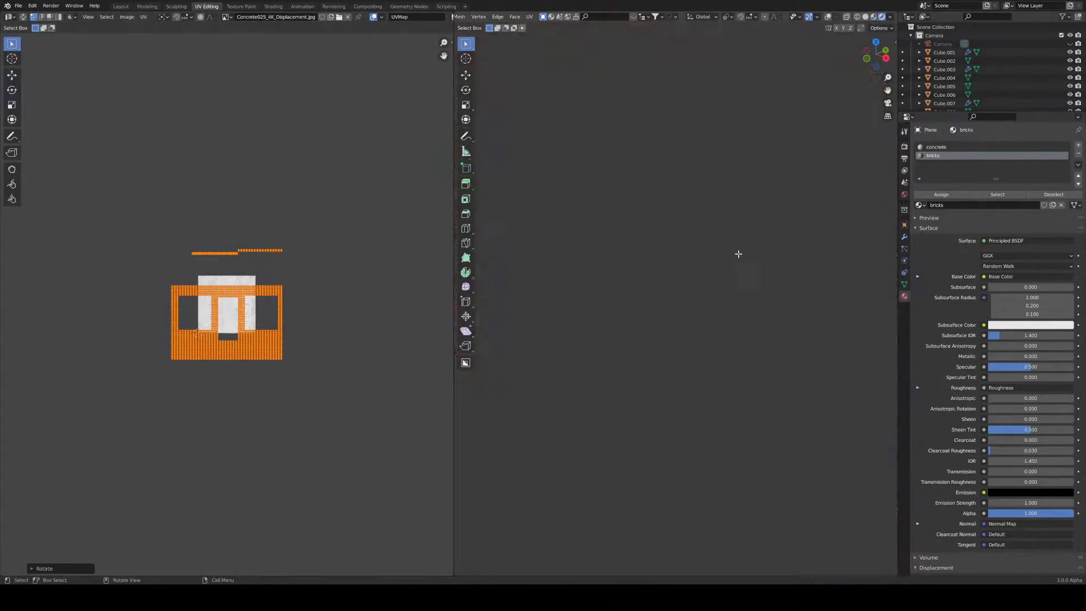
pyautogui.press('KP_0')
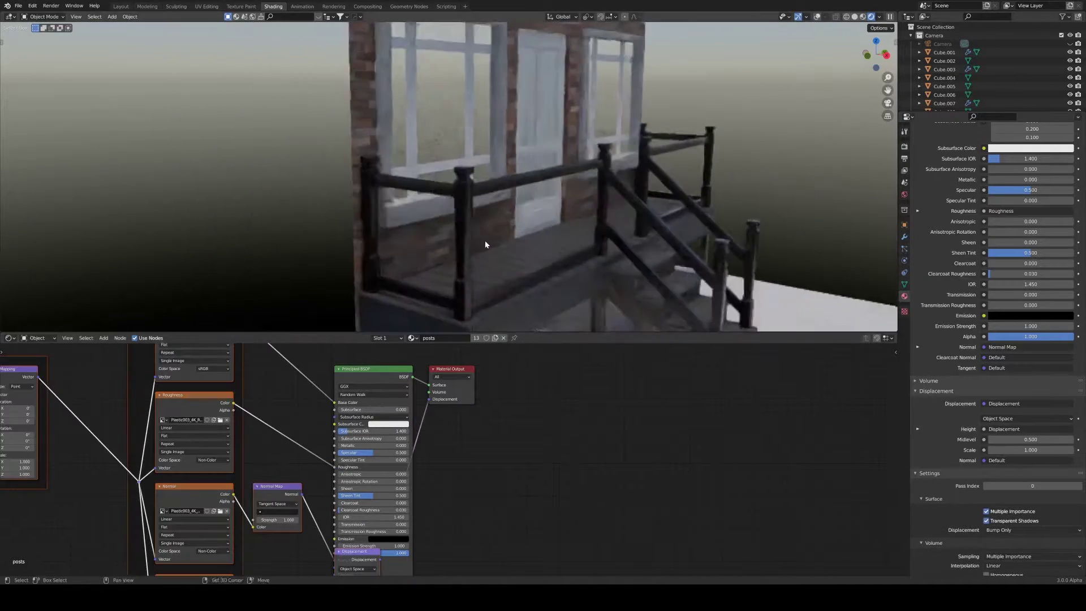
# Make the railings white with Metallic 0.345 and save the HalloweenPorch file.
pyautogui.press('Escape')
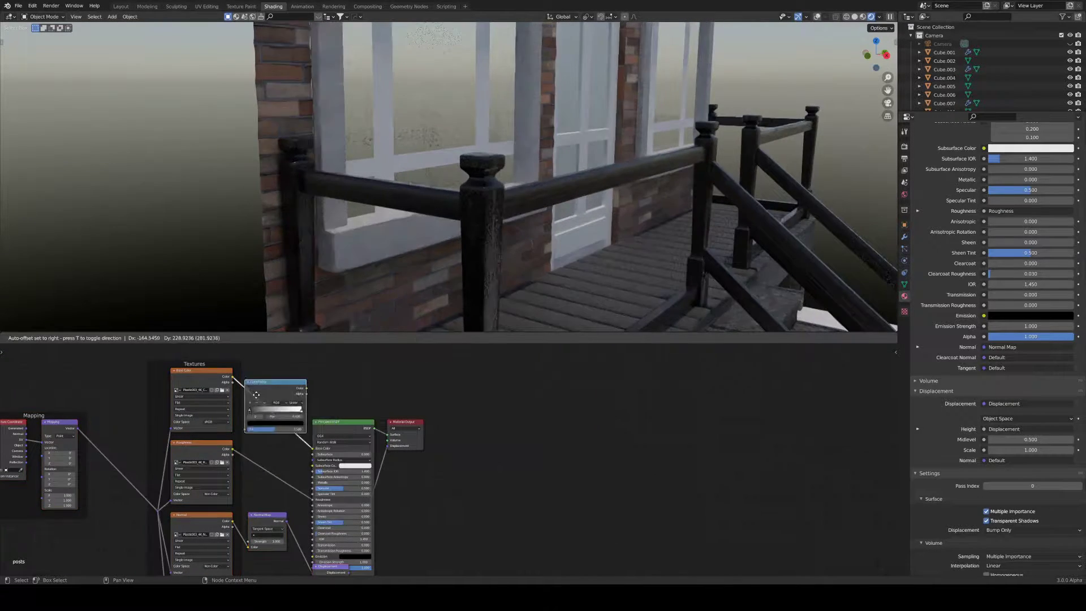
pyautogui.press('KP_0')
pyautogui.click(355, 448)
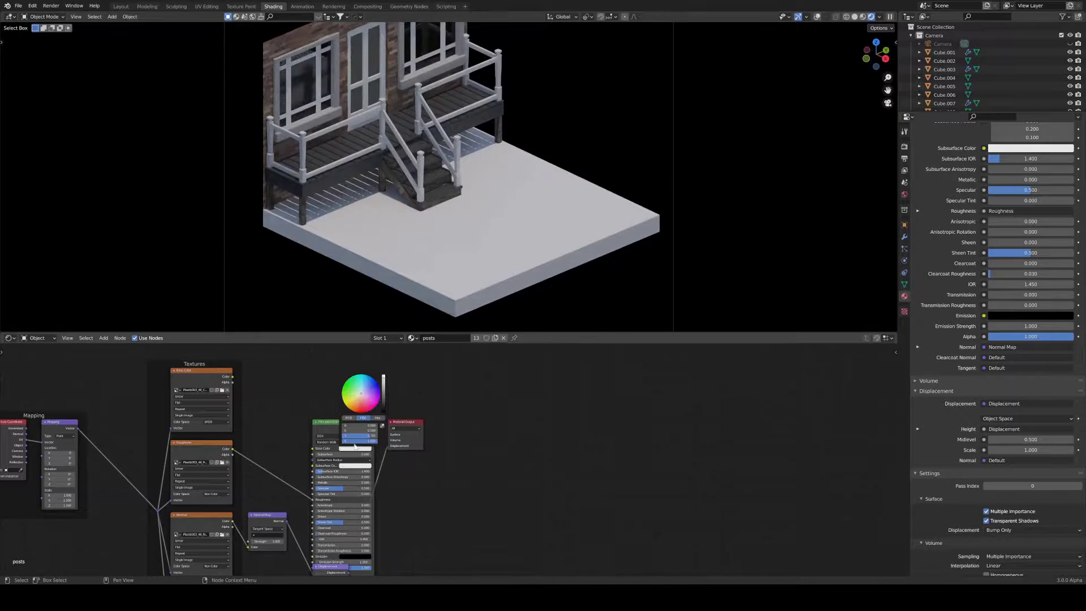
pyautogui.moveTo(325, 482); pyautogui.dragTo(334, 482)
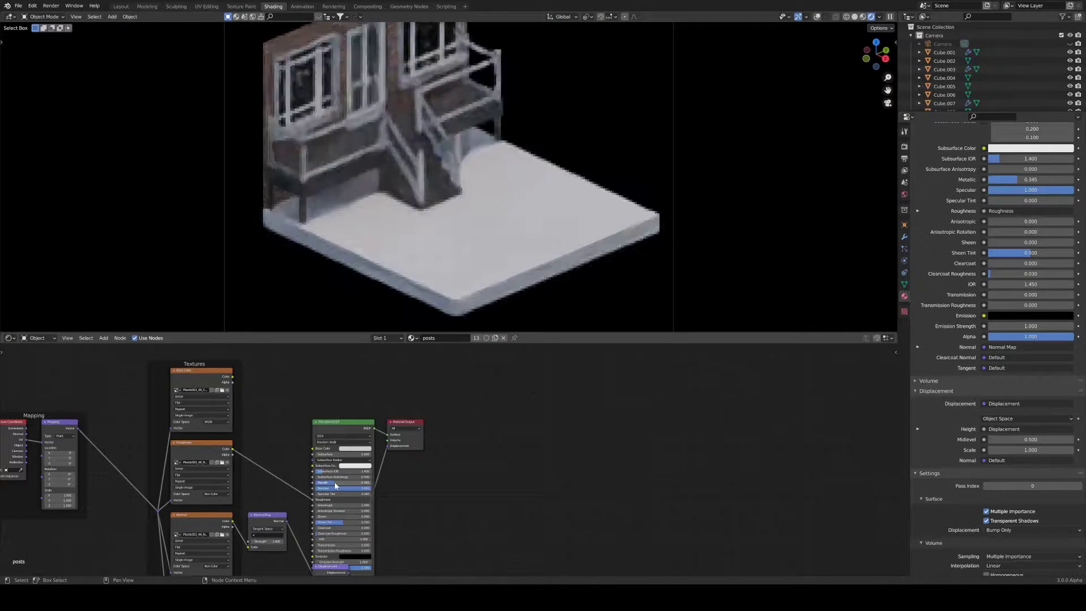
pyautogui.click(354, 449)
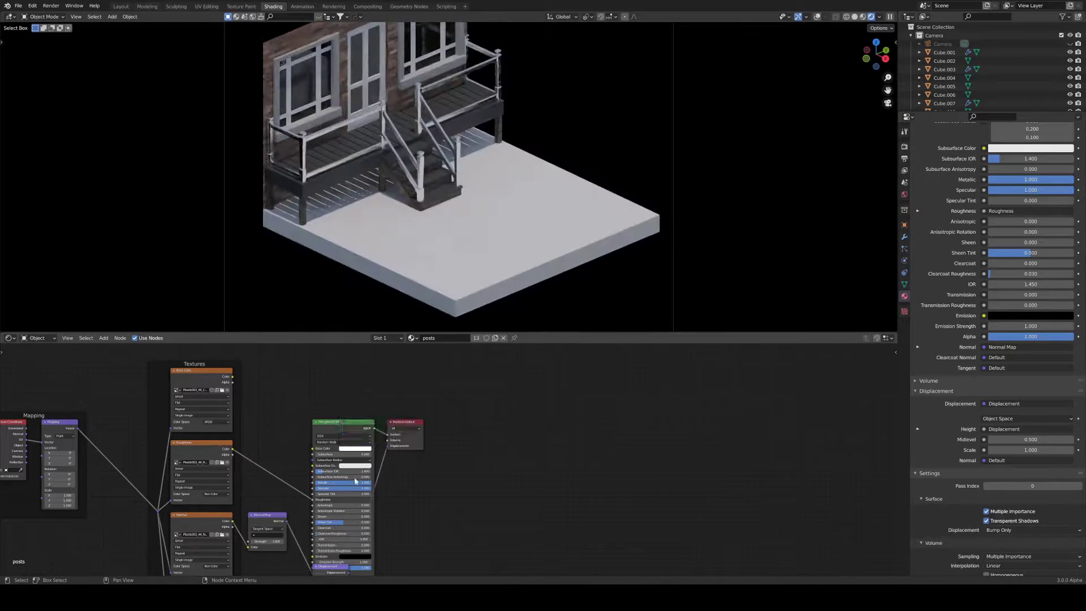
pyautogui.hotkey('ctrl', 's')
# Orbit around the porch and inspect the fascia boards' and stair stringer's materials.
pyautogui.press('KP_0')
pyautogui.scroll(-5, 602, 195)
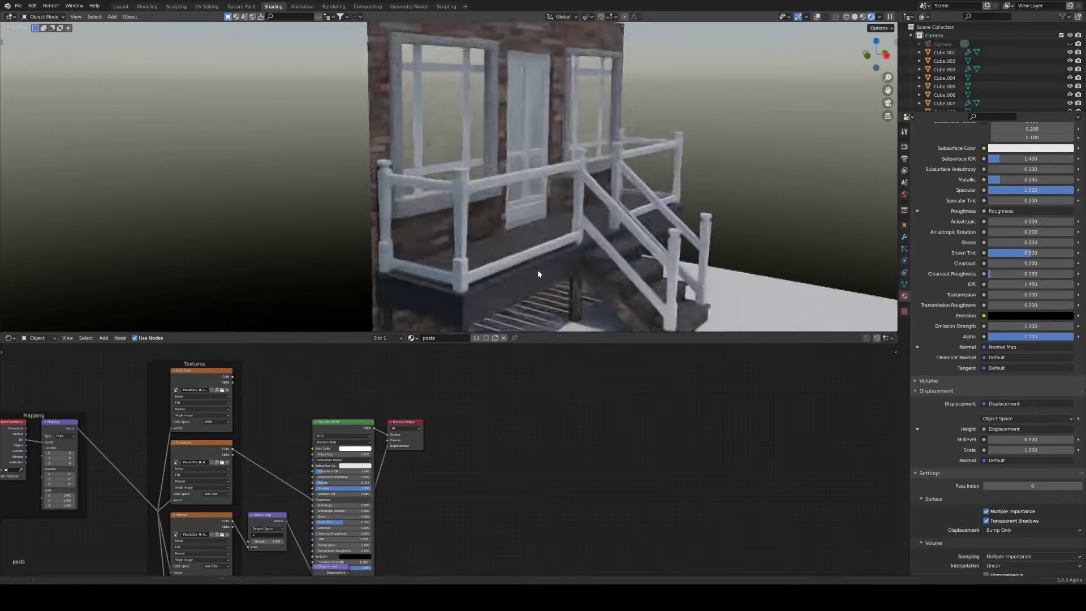
pyautogui.moveTo(537, 270); pyautogui.dragTo(493, 235, button='middle')
pyautogui.click(509, 217)
pyautogui.moveTo(260, 430); pyautogui.dragTo(339, 374, button='middle')
pyautogui.click(434, 390)
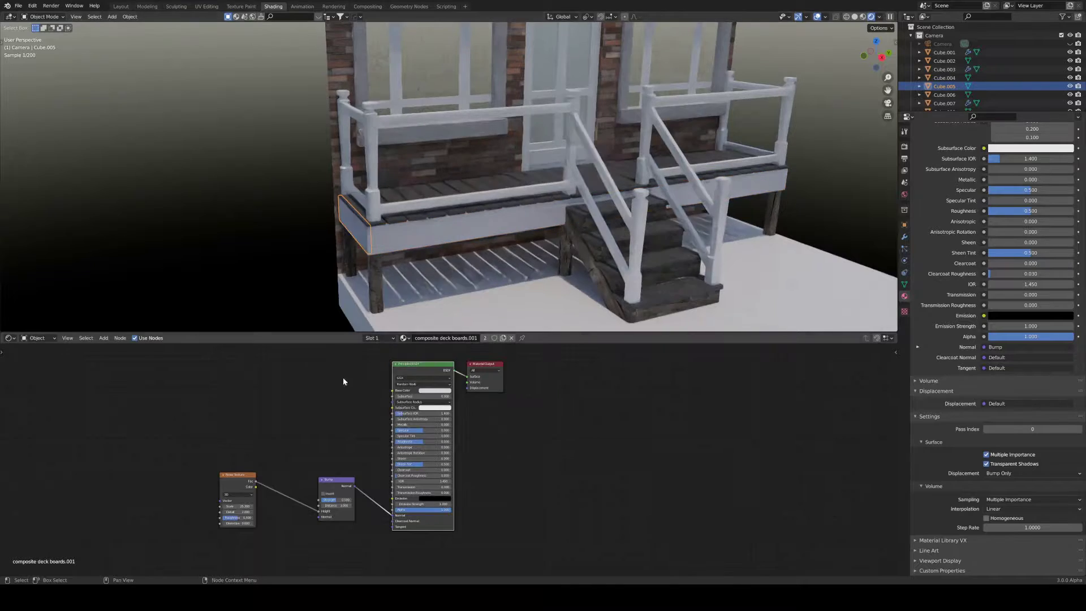
pyautogui.click(325, 226)
pyautogui.moveTo(339, 238); pyautogui.dragTo(613, 256, button='middle')
pyautogui.click(526, 209)
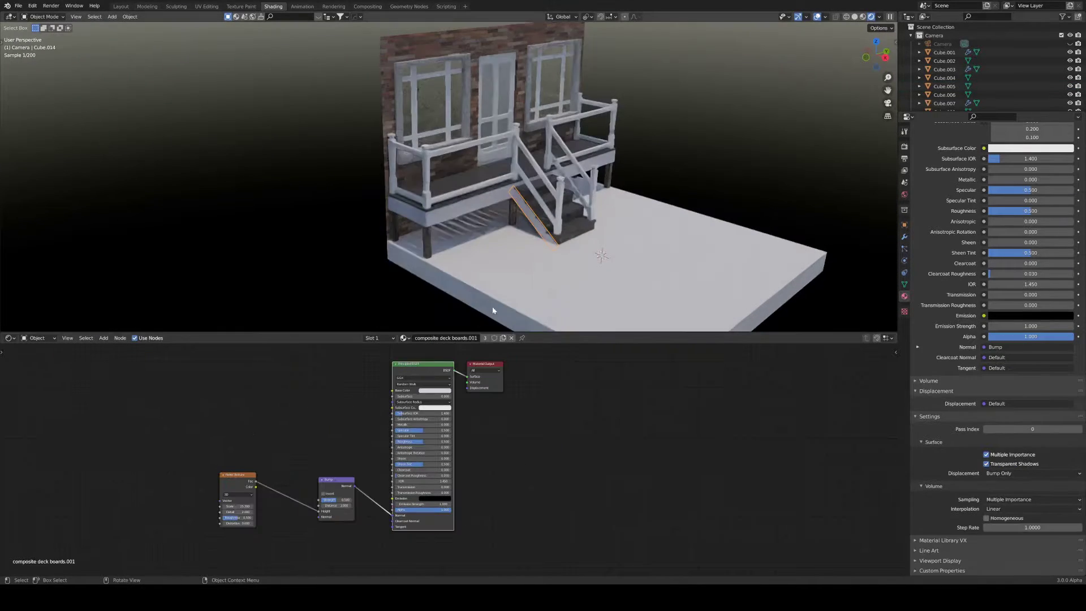
pyautogui.press('KP_0')
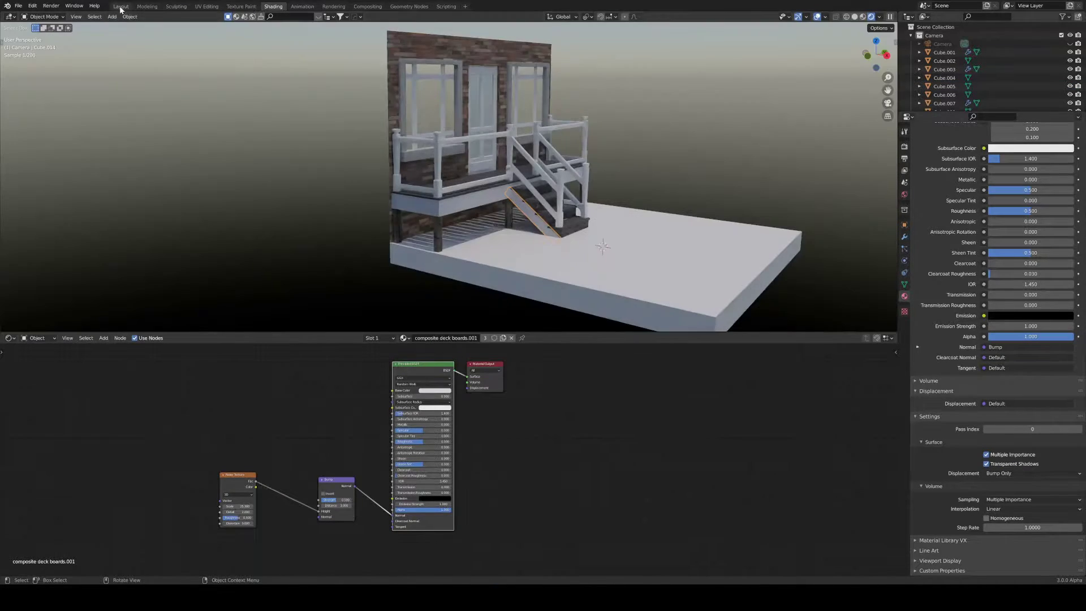
# Scale and move Plane.003 into the front railing, then apply its scale.
pyautogui.press('KP_3')
pyautogui.press('KP_Decimal')
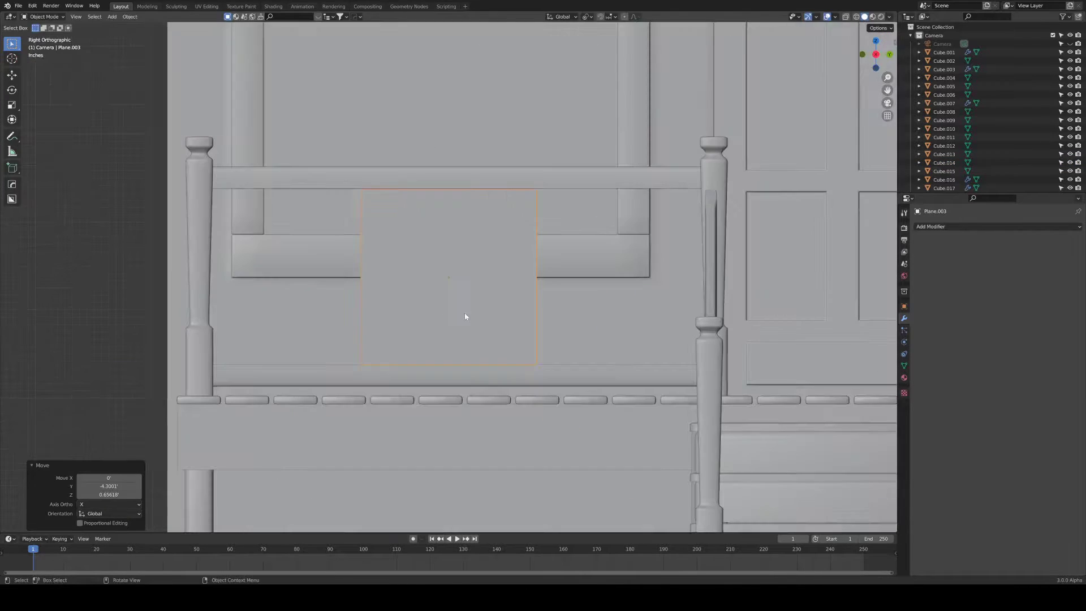
pyautogui.press('s')
pyautogui.press('y')
pyautogui.press('Return')
pyautogui.press('g')
pyautogui.press('y')
pyautogui.scroll(-5, 479, 326)
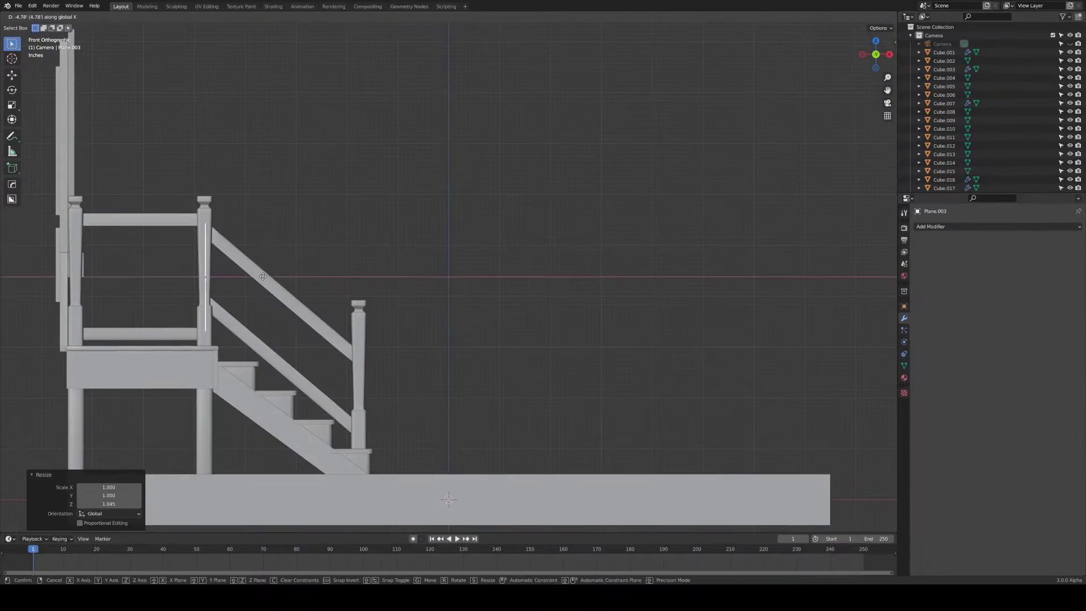
pyautogui.moveTo(479, 326); pyautogui.dragTo(225, 300, button='middle')
pyautogui.hotkey('ctrl', 'a')
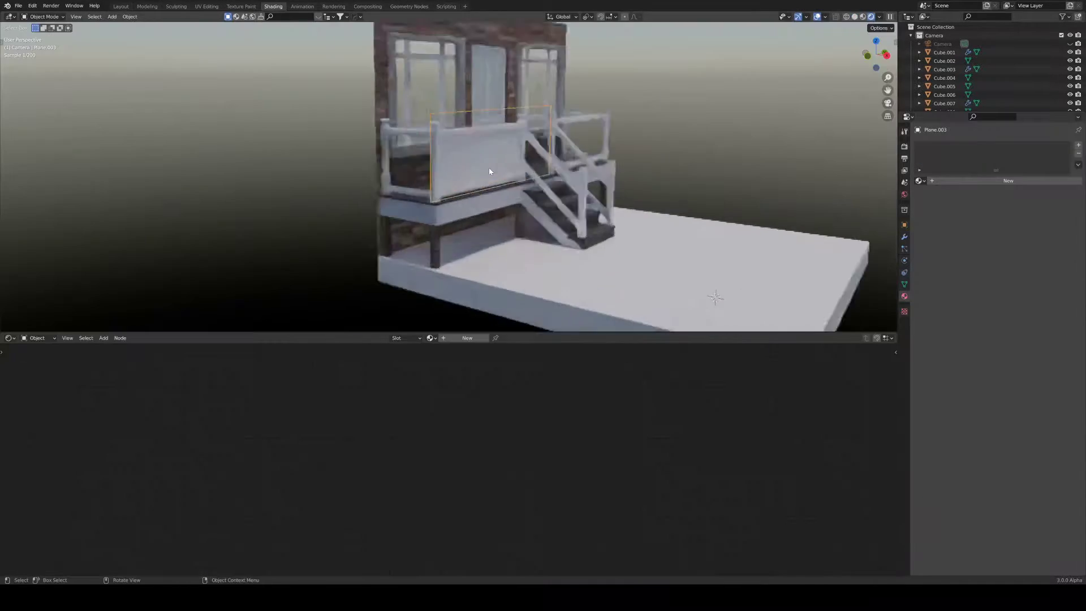
# Duplicate the glass railing panel and shorten the copy along X to fit a railing.
pyautogui.press('KP_0')
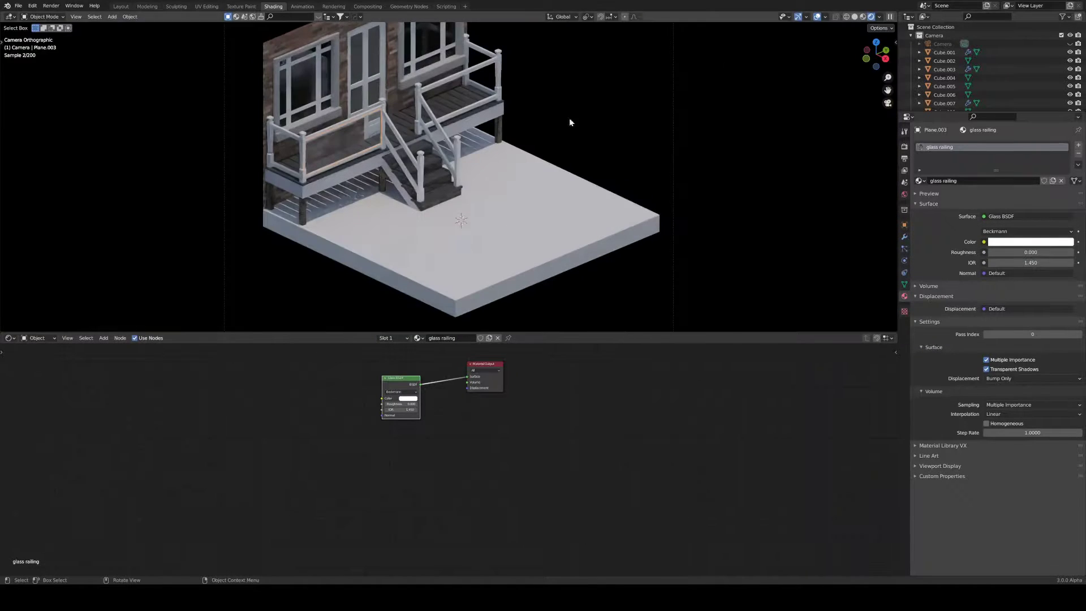
pyautogui.press('KP_7')
pyautogui.hotkey('shift', 'd')
pyautogui.press('s')
pyautogui.press('x')
pyautogui.click(562, 162)
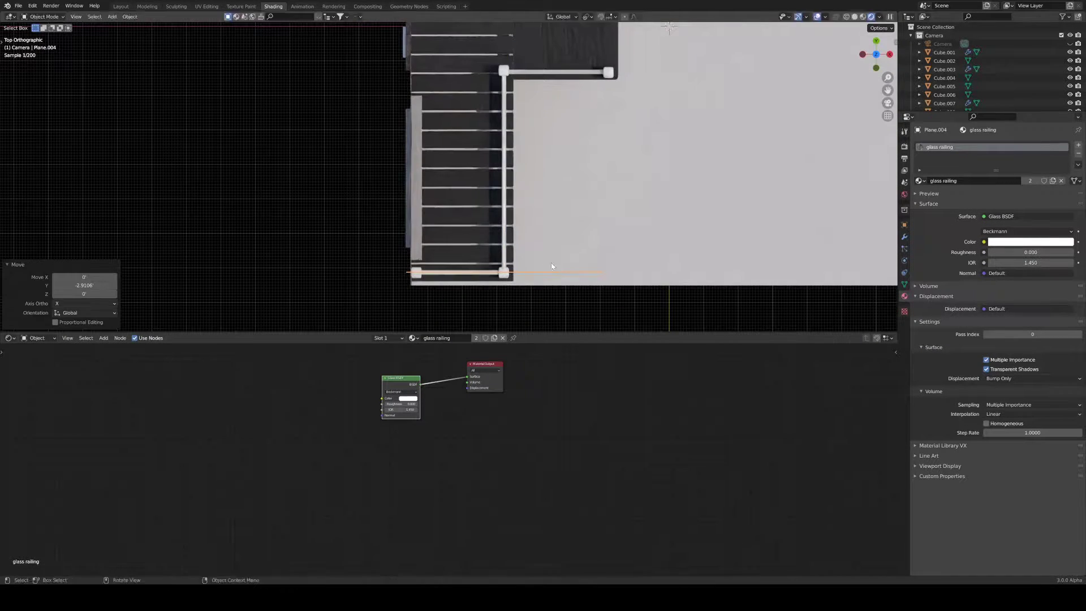
pyautogui.moveTo(562, 162); pyautogui.dragTo(538, 186, button='middle')
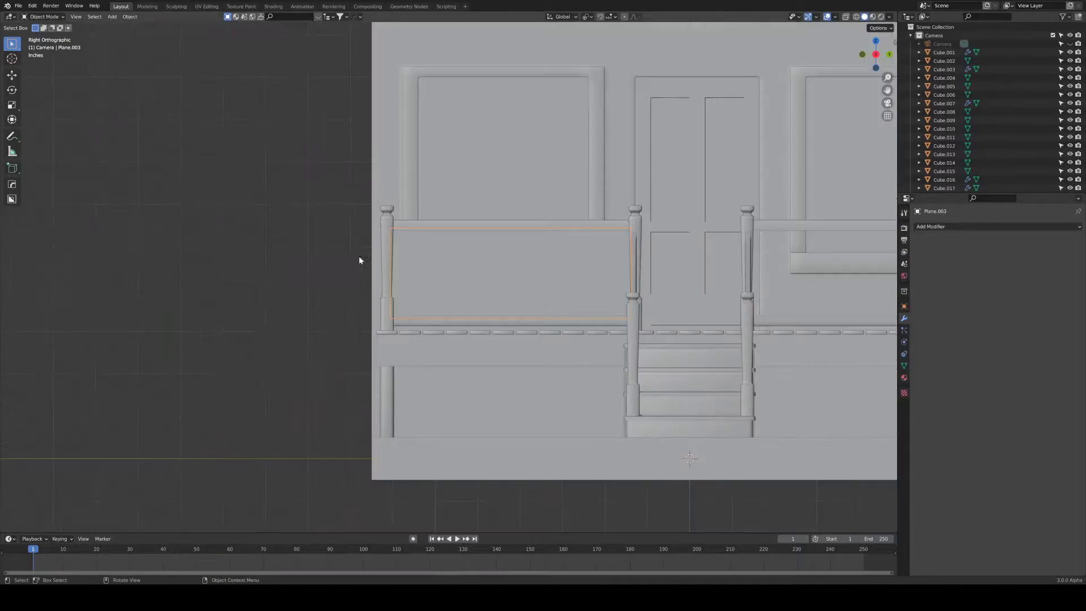
# Copy the glass panel again onto the opposite railing.
pyautogui.keyDown('shift'); pyautogui.moveTo(359, 259); pyautogui.dragTo(93, 260, button='middle'); pyautogui.keyUp('shift')
pyautogui.hotkey('shift', 'd')
pyautogui.click(472, 259)
pyautogui.moveTo(472, 259)
pyautogui.mouseDown(button='middle')
pyautogui.moveTo(395, 294)
pyautogui.moveTo(357, 338)
pyautogui.moveTo(430, 344)
pyautogui.mouseUp(button='middle')
pyautogui.hotkey('shift', 'a')
# Add a plane, rotate it 90° around Y and move it upright beside the house.
pyautogui.click(474, 404)
pyautogui.press('r')
pyautogui.press('y')
pyautogui.press('9')
pyautogui.press('0')
pyautogui.press('Return')
pyautogui.press('KP_3')
pyautogui.press('g')
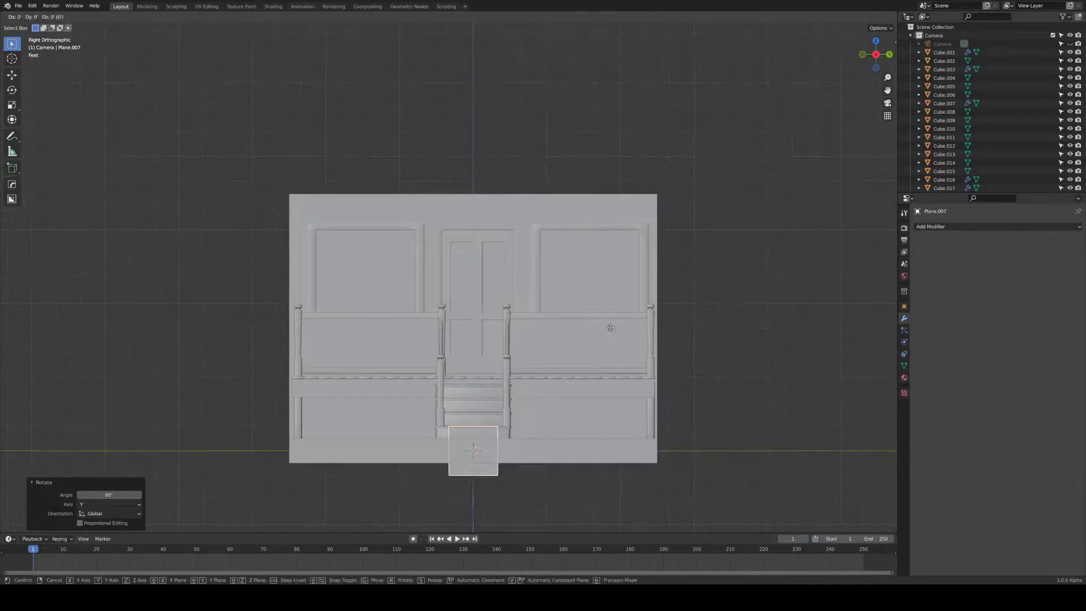
# Stretch the plane along Y and extrude its top edge upward in several sections.
pyautogui.press('Tab')
pyautogui.scroll(2, 521, 149)
pyautogui.press('s')
pyautogui.press('y')
pyautogui.press('1')
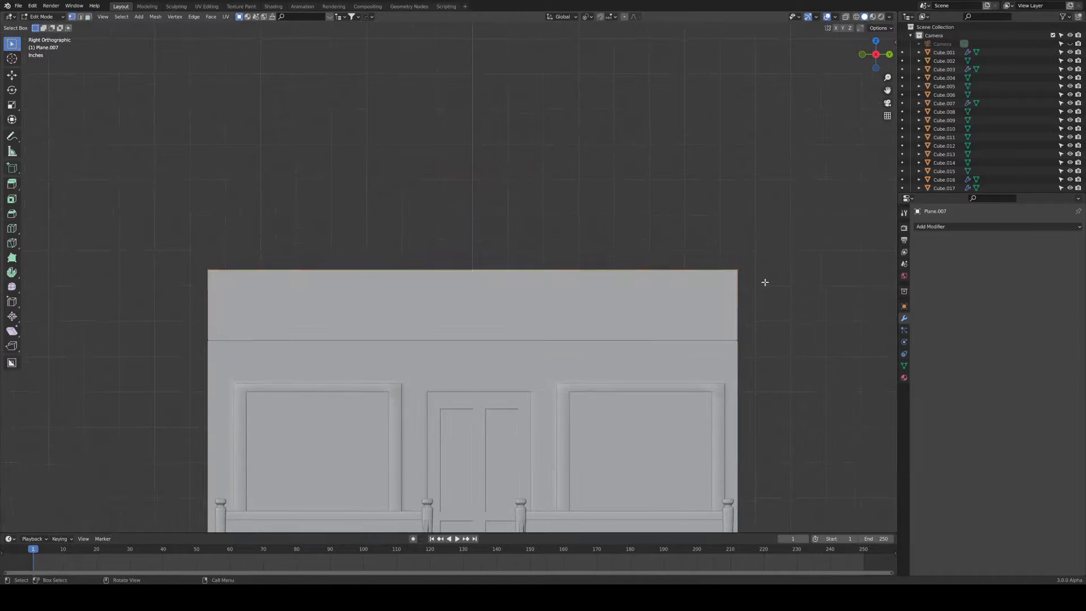
pyautogui.press('s')
pyautogui.click(698, 287)
pyautogui.press('e')
pyautogui.click(679, 254)
pyautogui.press('e')
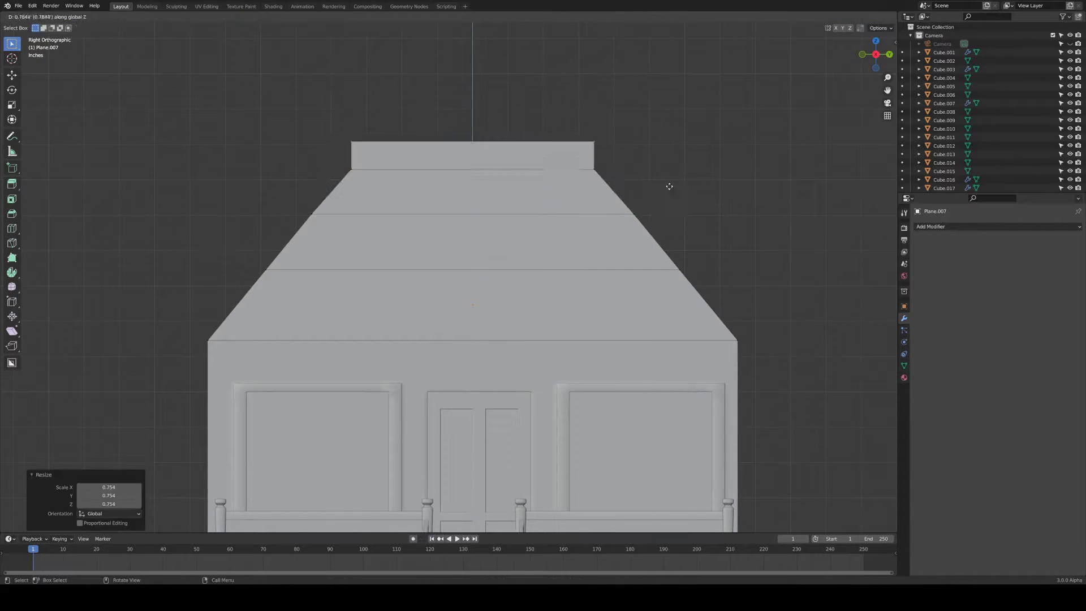
pyautogui.click(669, 186)
# Narrow the top edge into a gable peak and shift the roof along X.
pyautogui.keyDown('shift'); pyautogui.moveTo(622, 170); pyautogui.dragTo(632, 255, button='middle'); pyautogui.keyUp('shift')
pyautogui.press('s')
pyautogui.click(521, 197)
pyautogui.click(551, 151)
pyautogui.scroll(-5, 456, 296)
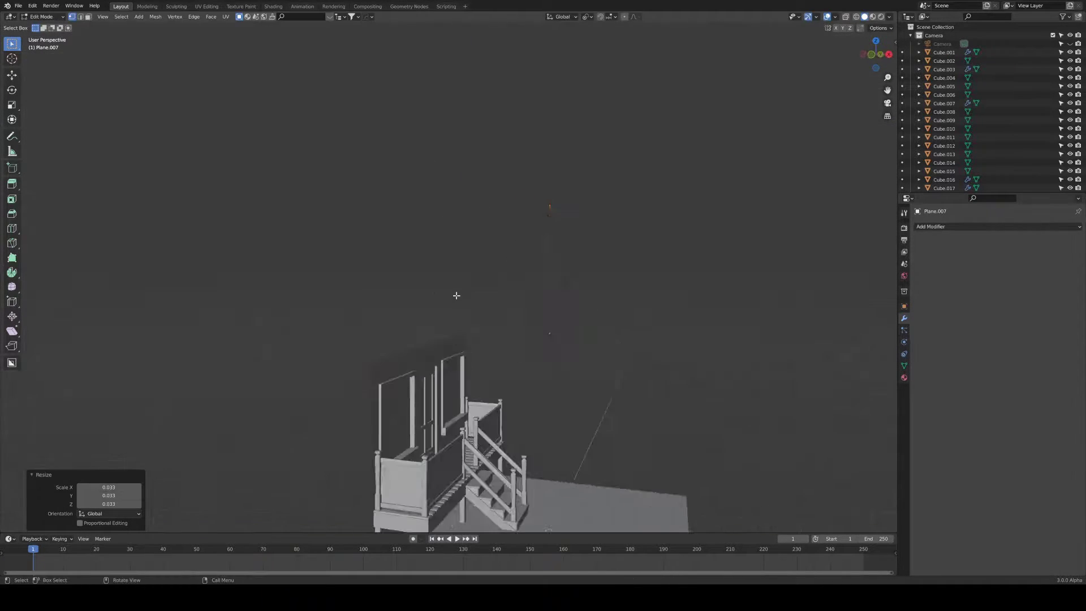
pyautogui.press('g')
pyautogui.press('x')
pyautogui.click(351, 346)
# Extrude the gable outline along X to give the roof depth.
pyautogui.press('KP_0')
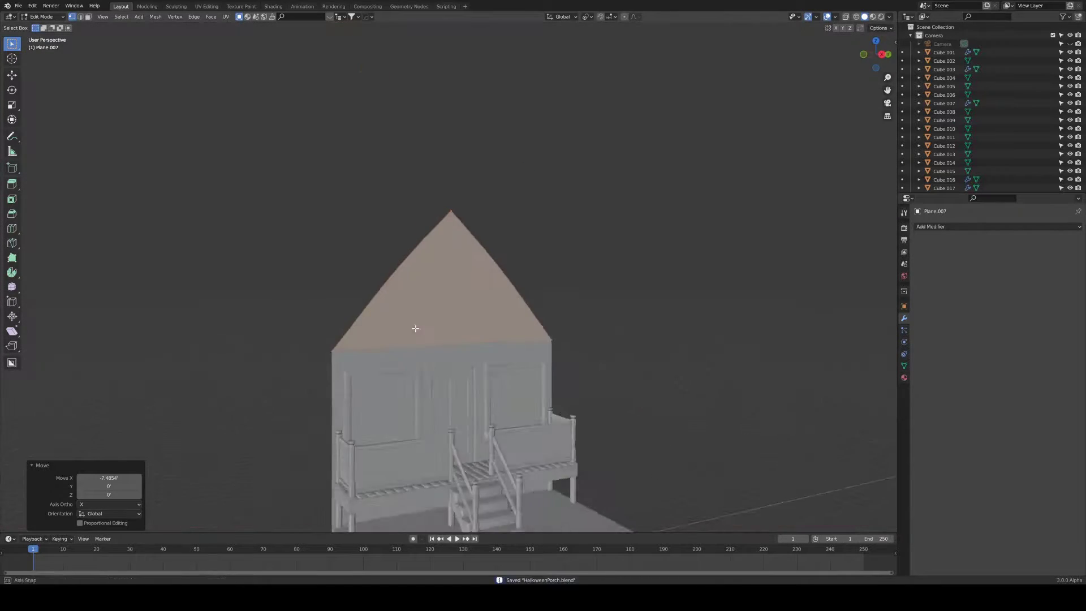
pyautogui.moveTo(521, 168)
pyautogui.mouseDown(button='middle')
pyautogui.moveTo(594, 367)
pyautogui.moveTo(475, 375)
pyautogui.mouseUp(button='middle')
pyautogui.press('g')
pyautogui.click(580, 365)
pyautogui.press('KP_0')
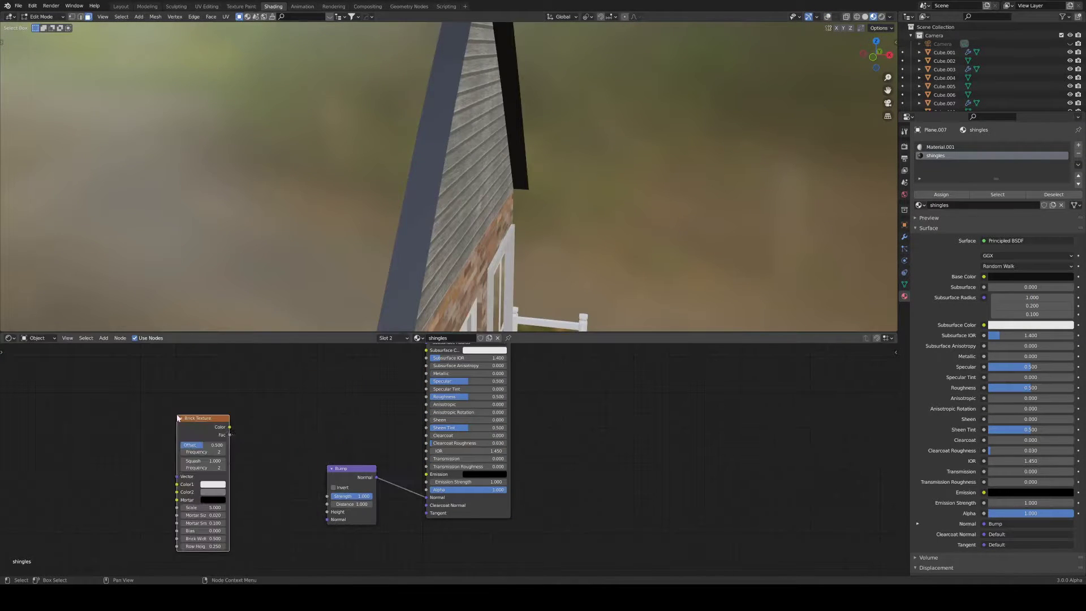
# Add Brick and Noise textures, feeding brick into Base Color and noise into Bump Height.
pyautogui.keyDown('ctrl'); pyautogui.keyDown('shift'); pyautogui.click(224, 425); pyautogui.keyUp('shift'); pyautogui.keyUp('ctrl')
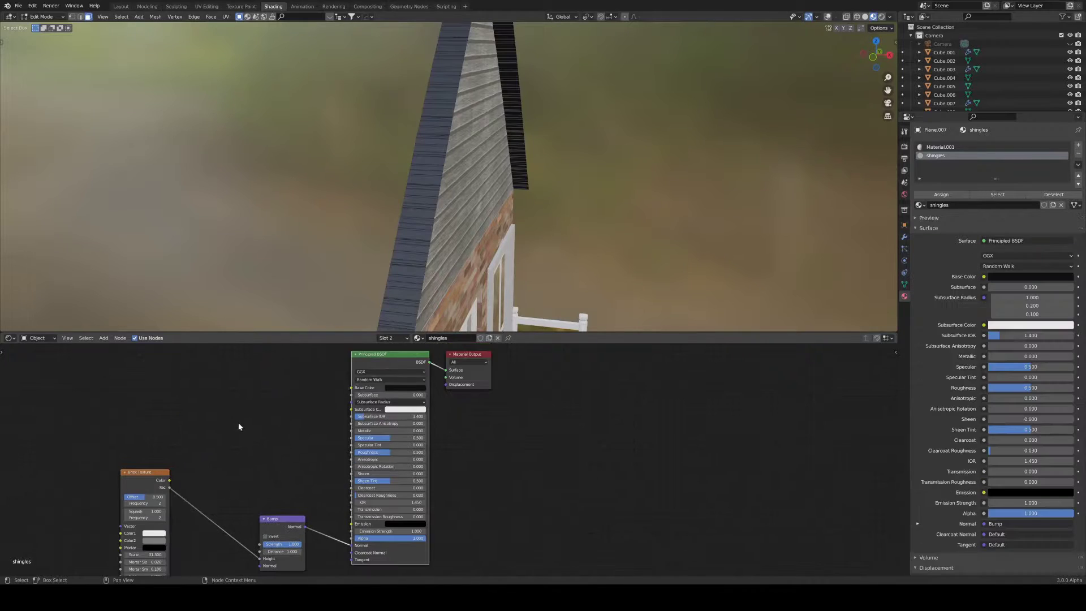
pyautogui.click(255, 459)
pyautogui.moveTo(287, 529); pyautogui.dragTo(370, 369)
pyautogui.moveTo(199, 382); pyautogui.dragTo(285, 528)
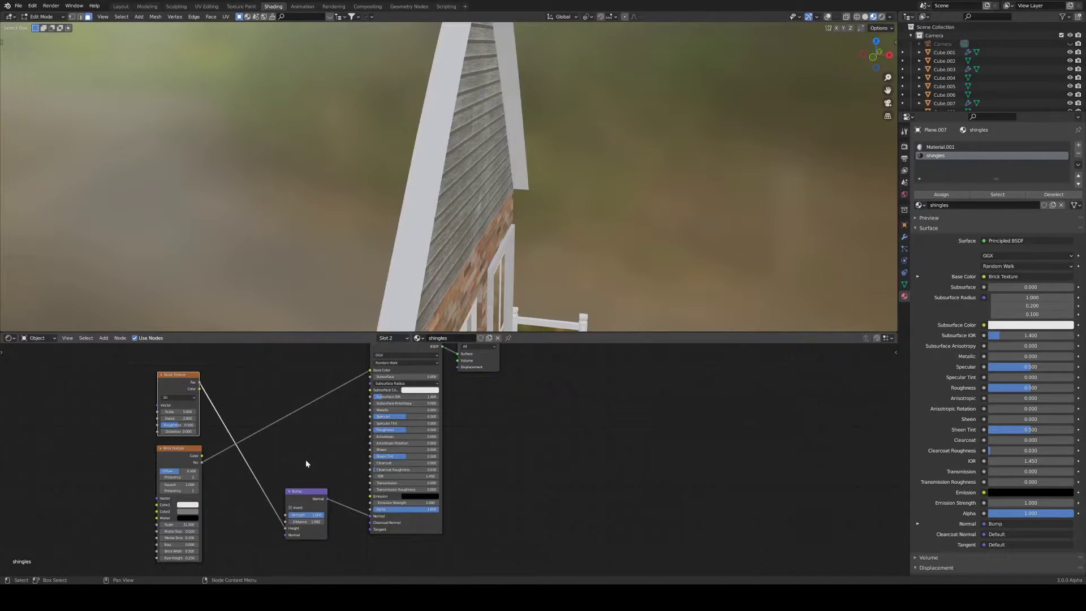
pyautogui.moveTo(226, 452); pyautogui.dragTo(210, 474, button='middle')
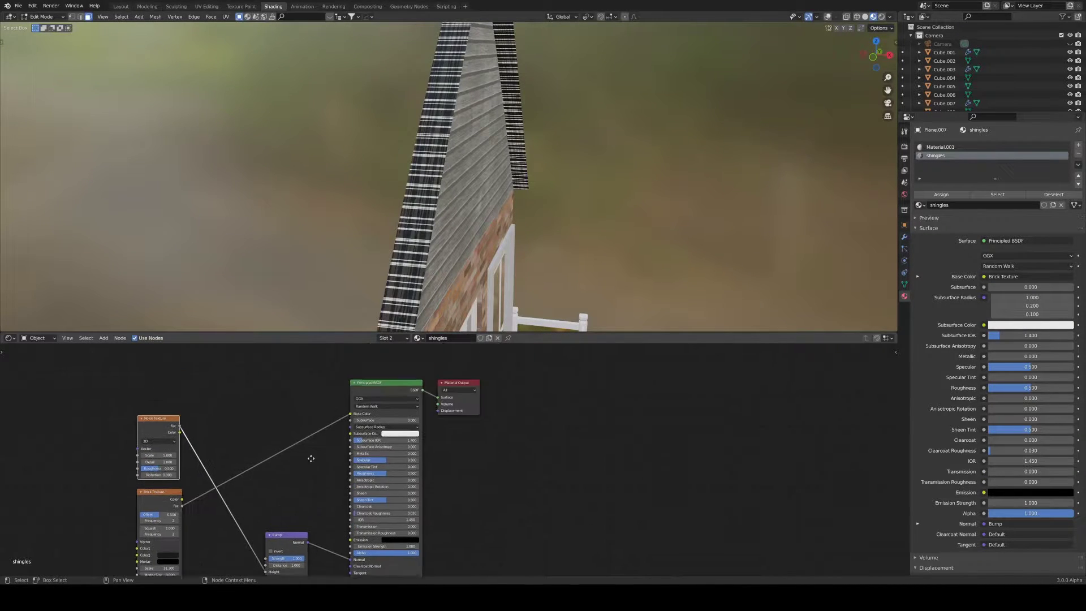
# Insert a ColorRamp between the noise and the bump, then check the shingles in rendered view.
pyautogui.keyDown('ctrl'); pyautogui.keyDown('shift'); pyautogui.click(161, 421); pyautogui.keyUp('shift'); pyautogui.keyUp('ctrl')
pyautogui.write('col')
pyautogui.click(216, 412)
pyautogui.click(247, 497)
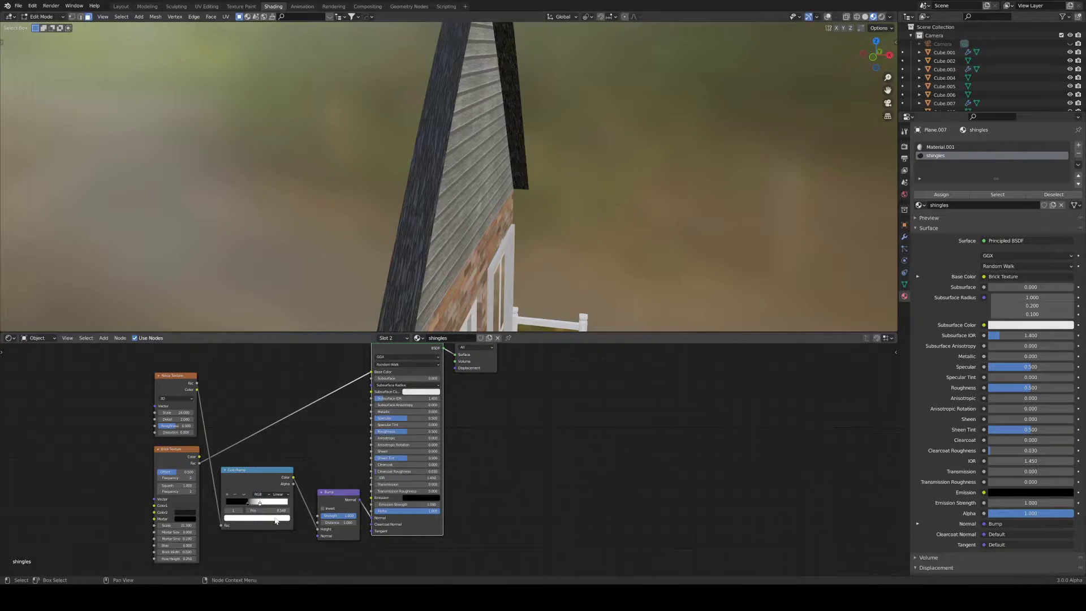
pyautogui.press('KP_0')
pyautogui.press('z')
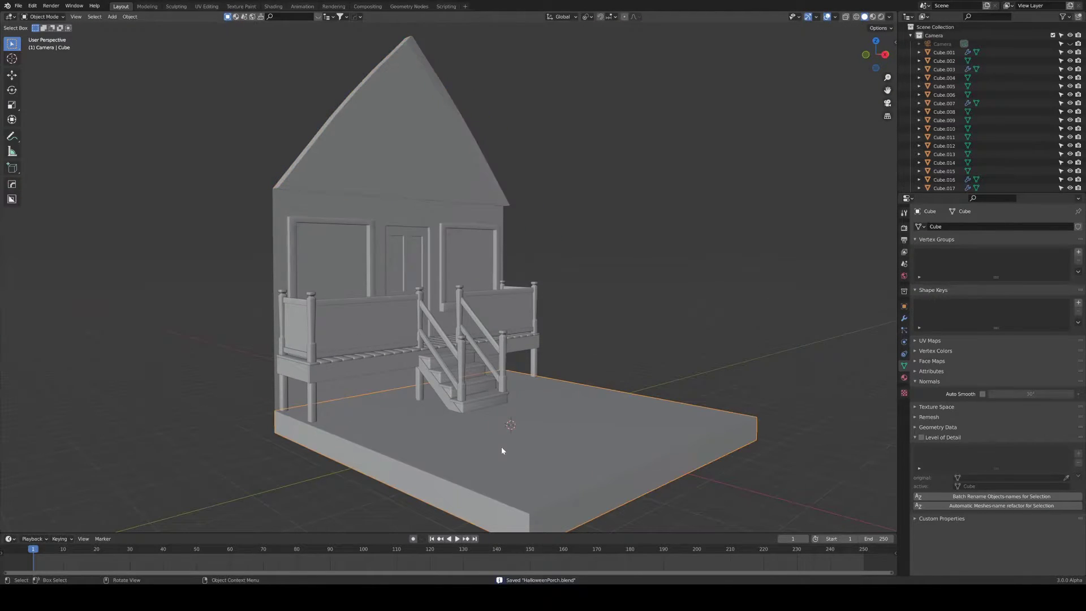
pyautogui.press('n')
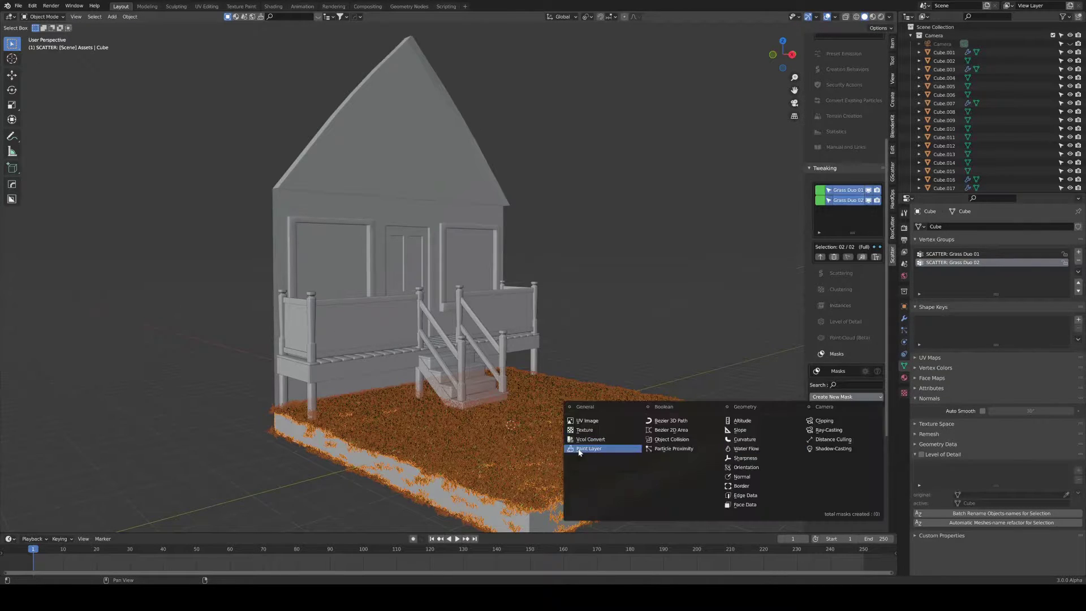
# Add a Paint mask and weight-paint two grass strips flanking the path from top view.
pyautogui.click(836, 424)
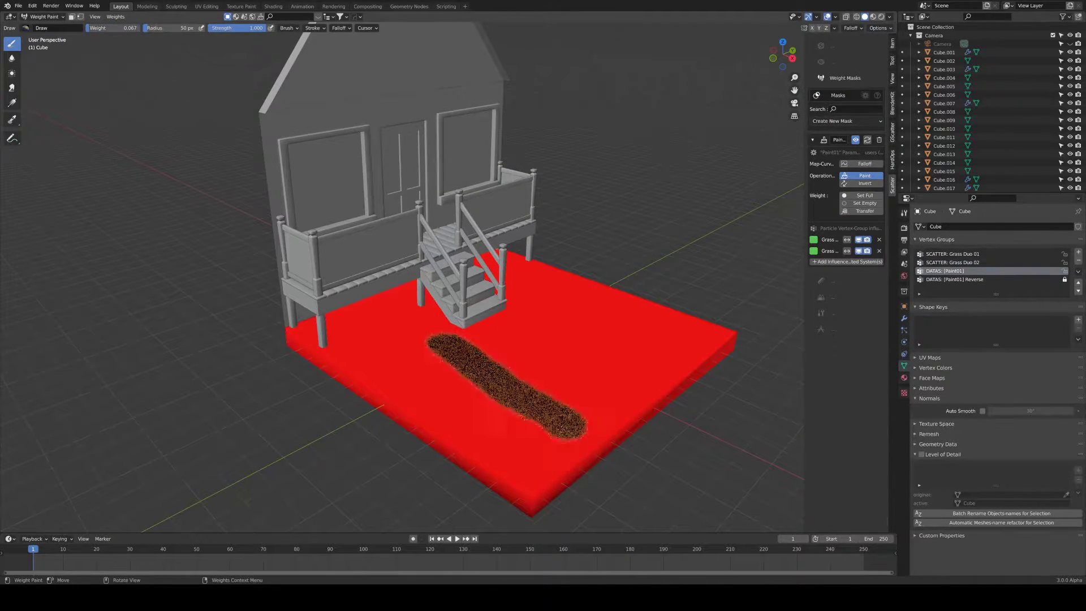
pyautogui.moveTo(497, 296); pyautogui.dragTo(348, 328)
pyautogui.press('KP_7')
pyautogui.moveTo(441, 209); pyautogui.dragTo(668, 170)
pyautogui.moveTo(662, 339); pyautogui.dragTo(435, 345)
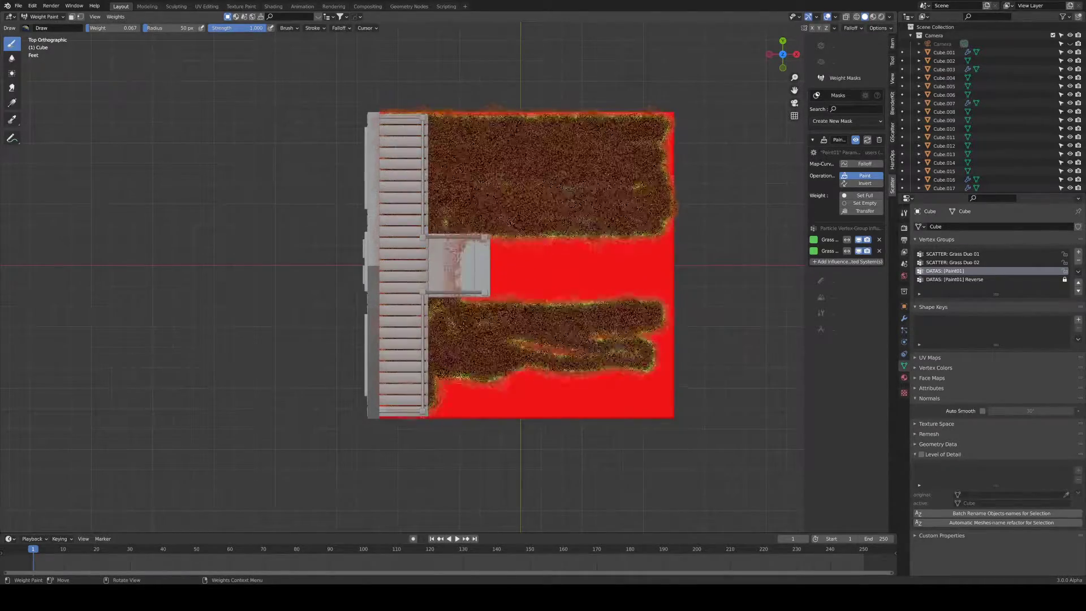
pyautogui.moveTo(435, 385)
pyautogui.mouseDown()
pyautogui.moveTo(661, 390)
pyautogui.moveTo(435, 407)
pyautogui.mouseUp()
pyautogui.moveTo(520, 339); pyautogui.dragTo(565, 238, button='middle')
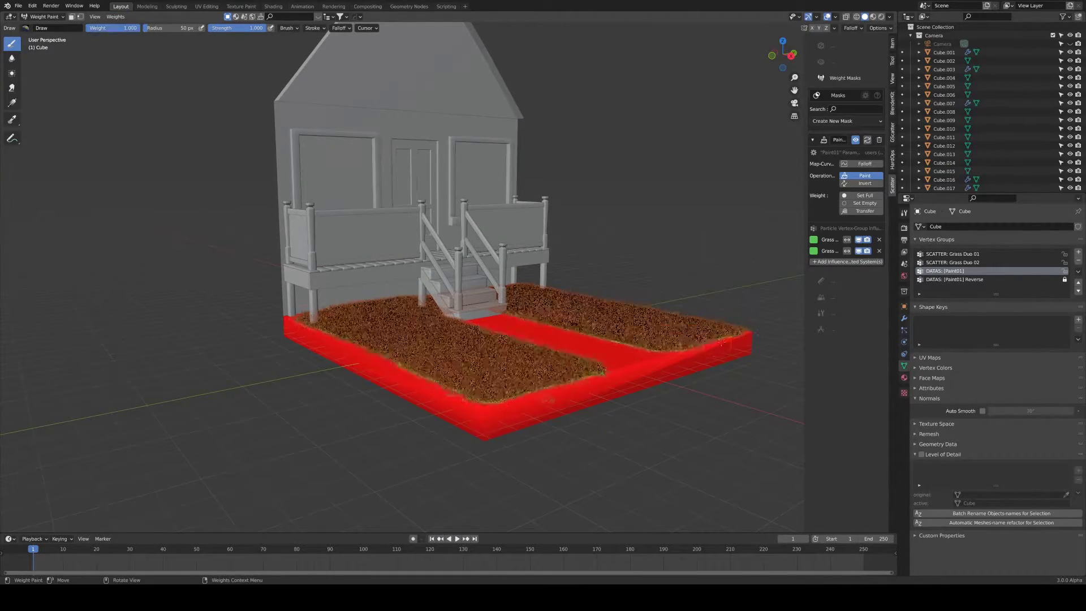
# Leave weight painting, review the masked lawn rendered, and enter Edit Mode on the ground block.
pyautogui.hotkey('ctrl', 'Tab')
pyautogui.press('z')
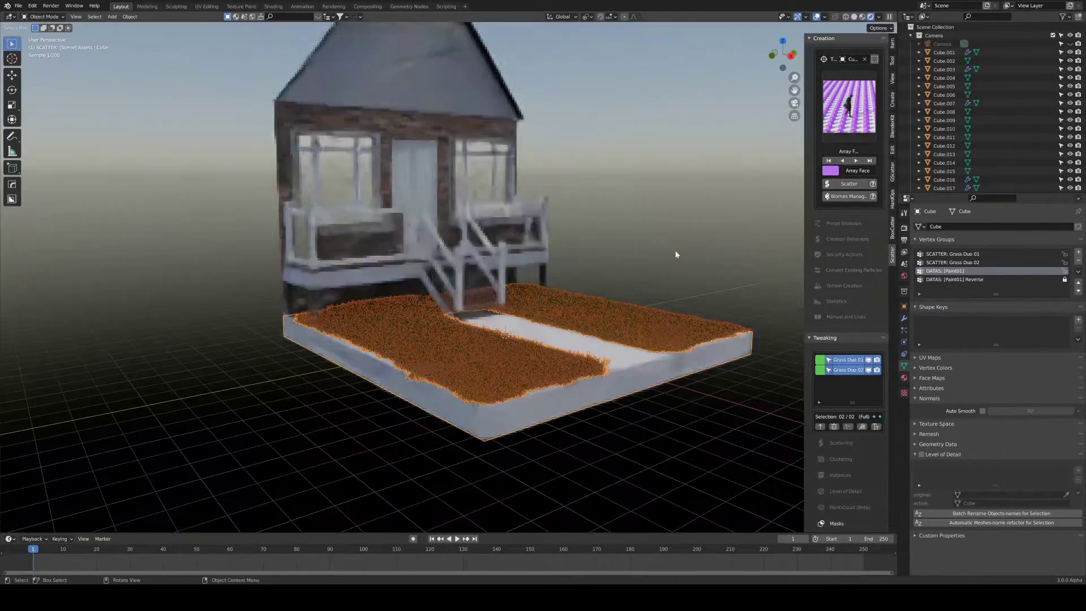
pyautogui.click(503, 262)
pyautogui.moveTo(552, 343); pyautogui.dragTo(546, 358, button='middle')
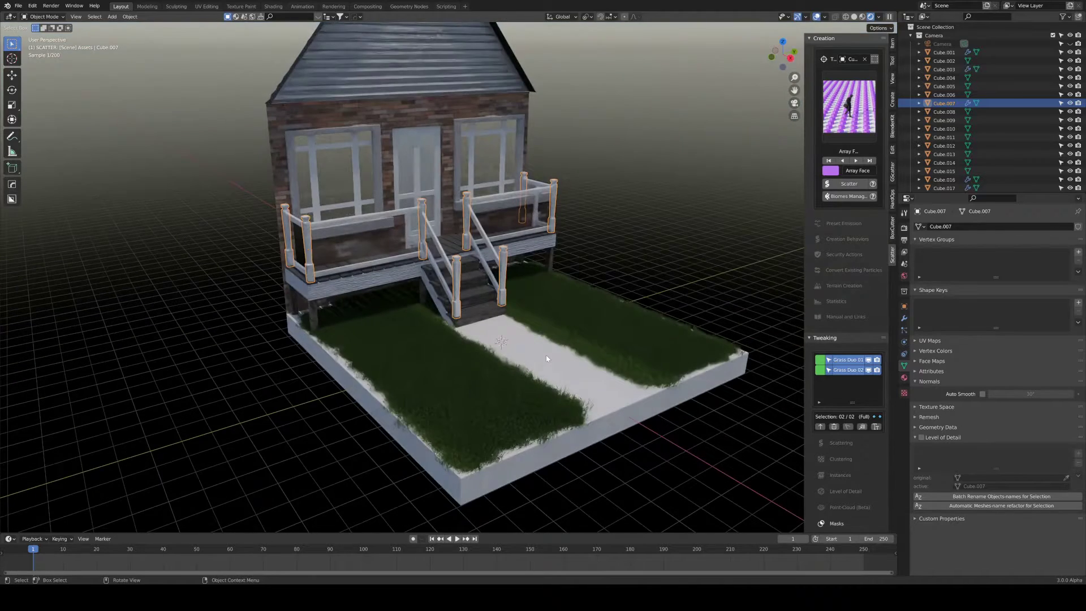
pyautogui.press('n')
pyautogui.click(648, 381)
pyautogui.press('Tab')
pyautogui.press('KP_7')
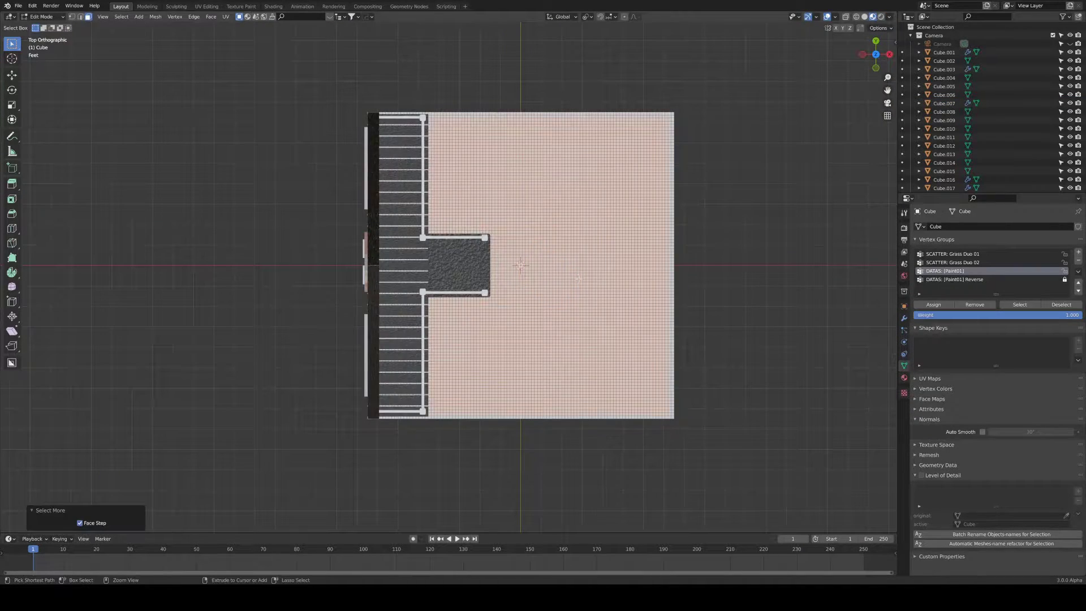
# Switch to the Shading workspace and view the ground through the scene camera.
pyautogui.click(273, 6)
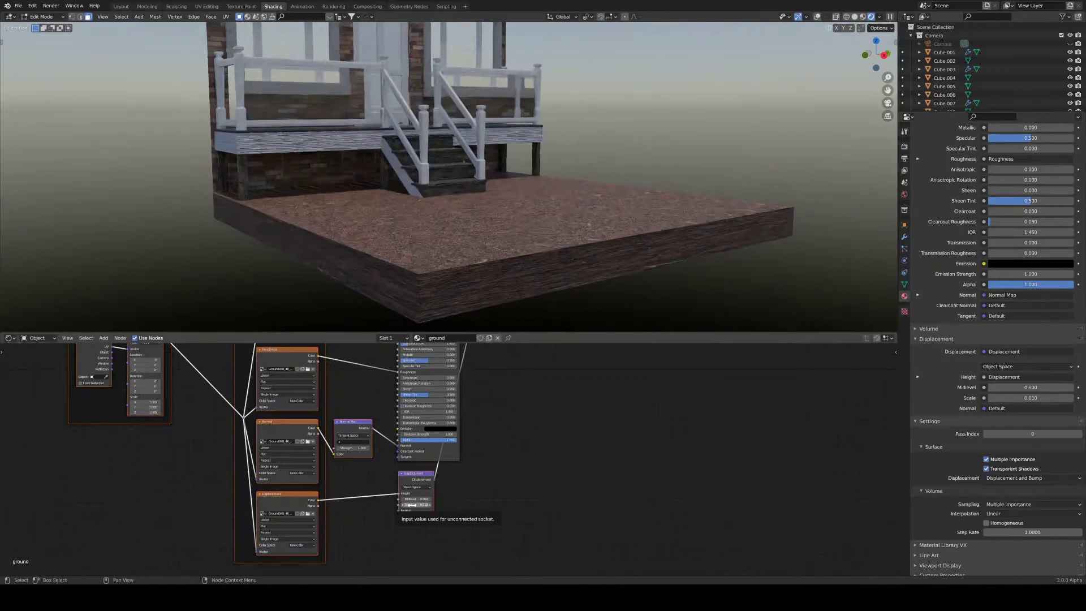
pyautogui.press('KP_0')
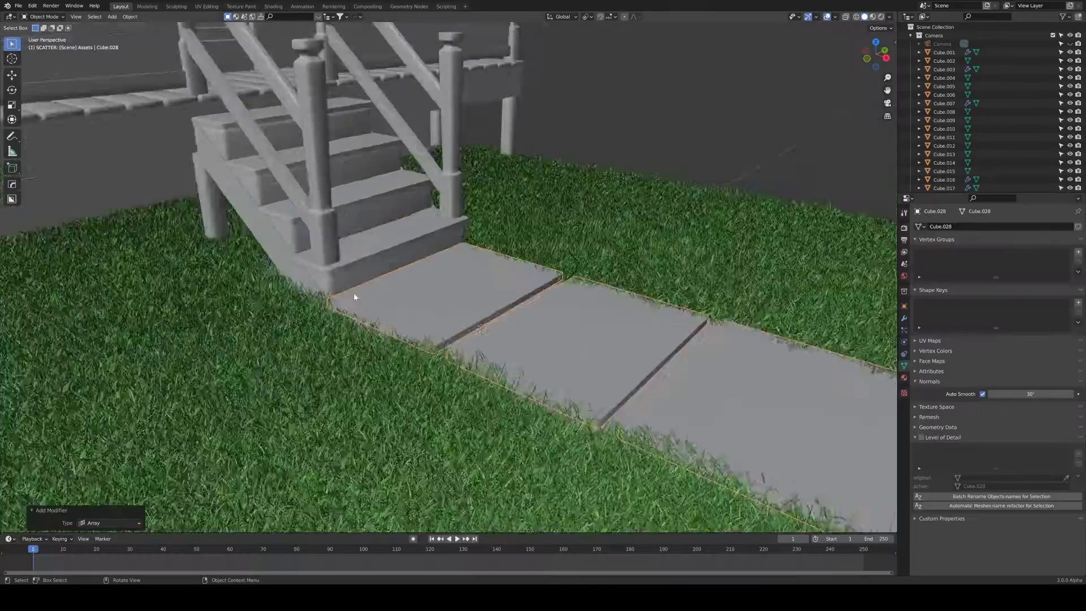
# Add a UV sphere beside the stairs, replacing a mistakenly added round cube.
pyautogui.hotkey('shift', 'a')
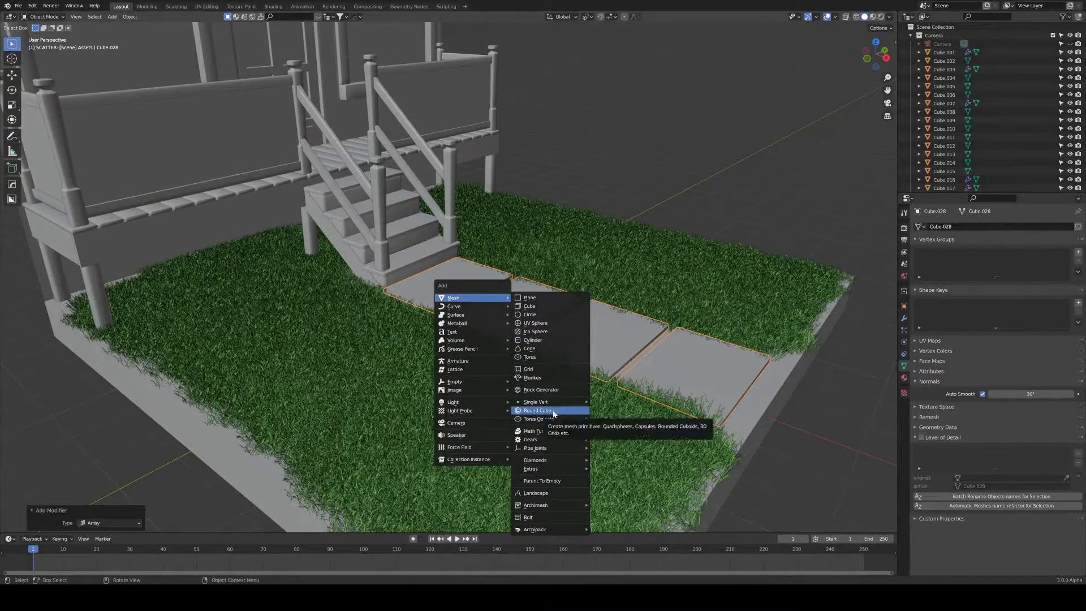
pyautogui.click(554, 413)
pyautogui.click(995, 226)
pyautogui.click(848, 383)
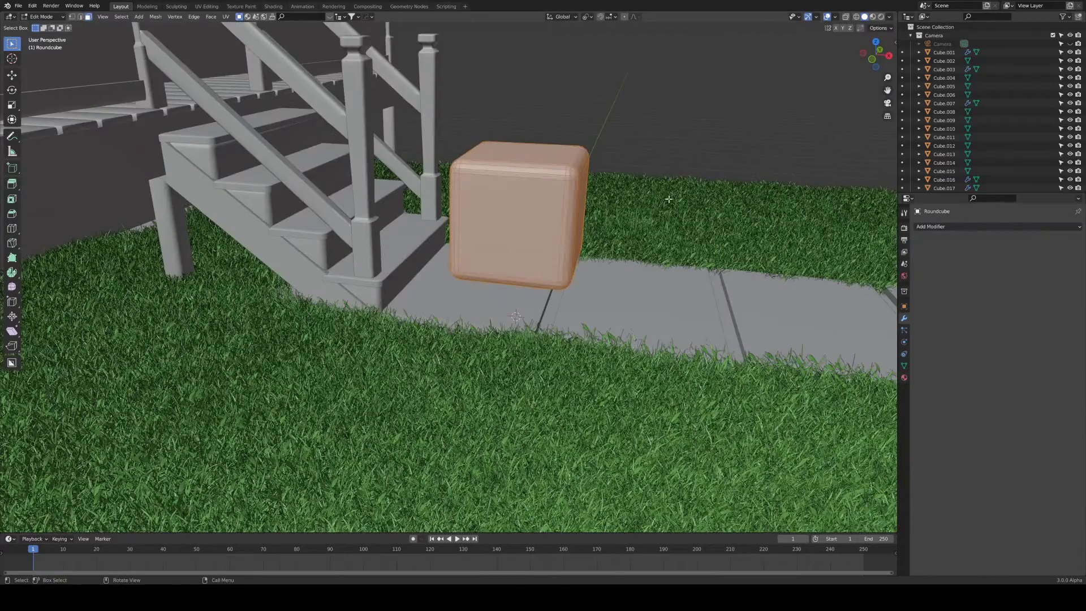
pyautogui.hotkey('shift', 'a')
pyautogui.click(584, 249)
# Squash the sphere to Z 0.84 and pull alternating edge loops in to form lobes.
pyautogui.press('Tab')
pyautogui.write('sz0.84')
pyautogui.press('Return')
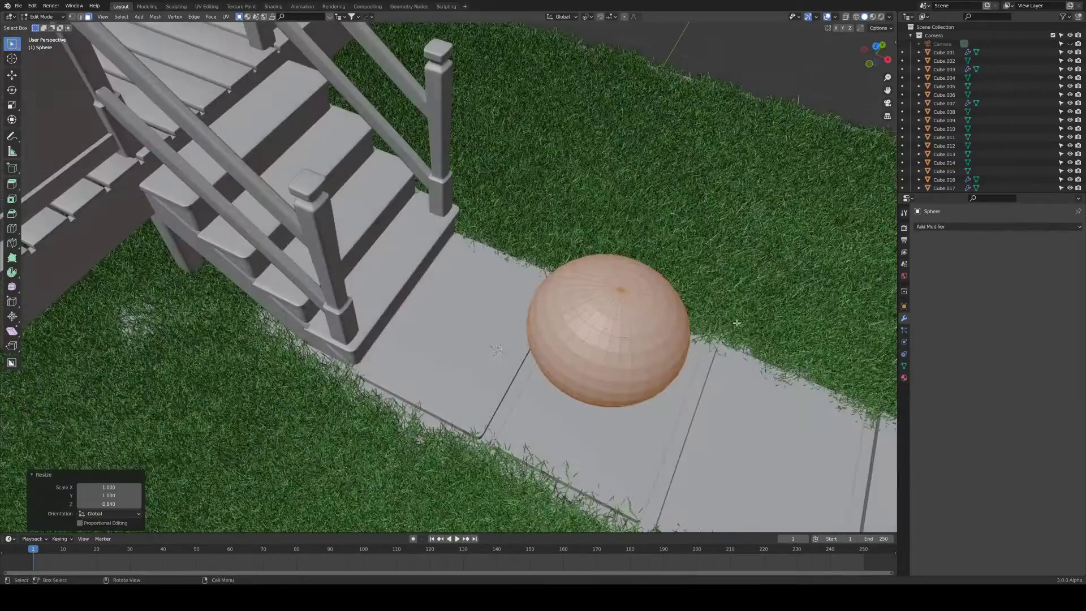
pyautogui.press('2')
pyautogui.hotkey('alt', 'a')
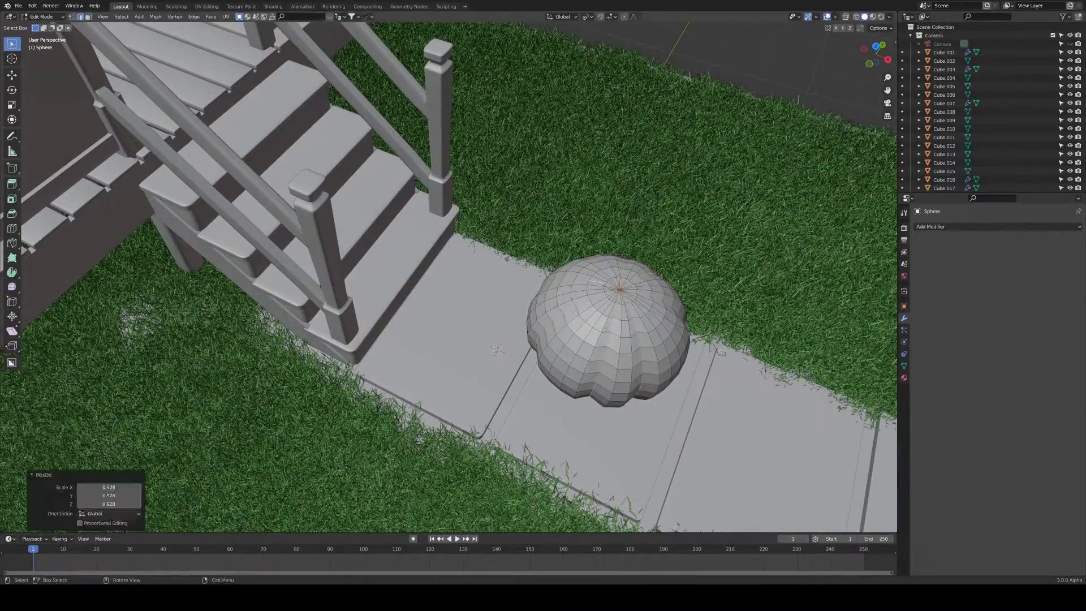
pyautogui.moveTo(599, 283); pyautogui.dragTo(625, 344, button='middle')
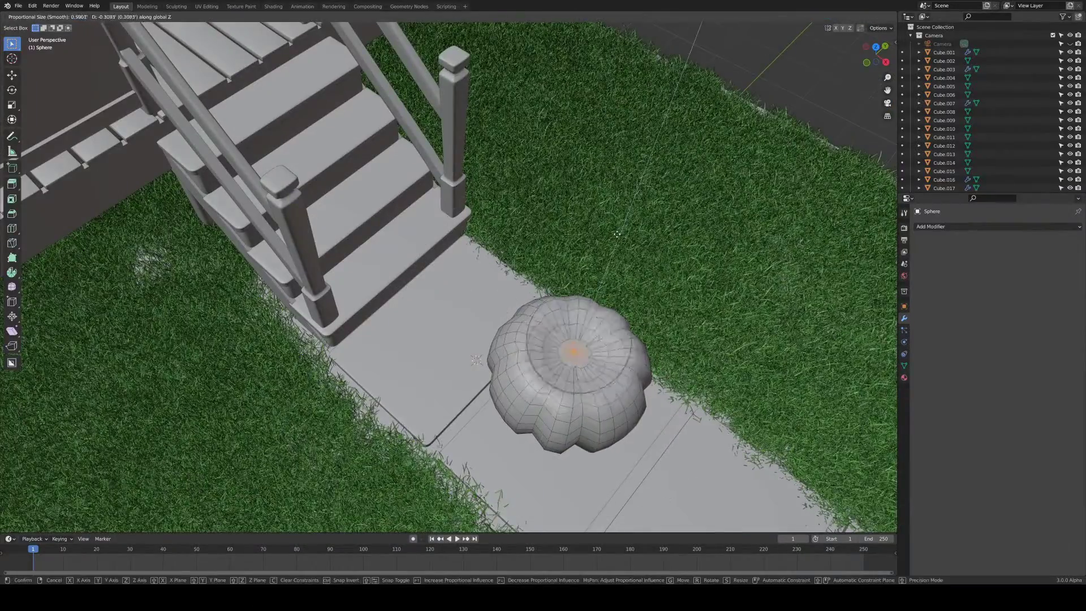
pyautogui.click(616, 233)
# Dent the pumpkin's top and orbit around to check the lobed shape.
pyautogui.press('Tab')
pyautogui.moveTo(616, 233); pyautogui.dragTo(524, 273, button='middle')
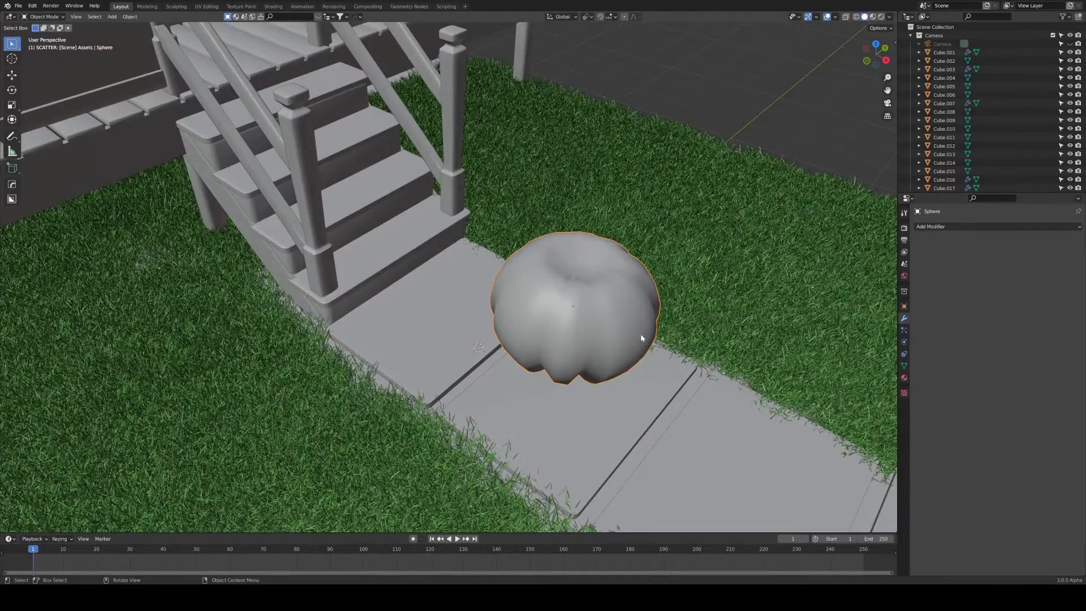
pyautogui.click(596, 293)
pyautogui.moveTo(596, 293); pyautogui.dragTo(614, 210, button='middle')
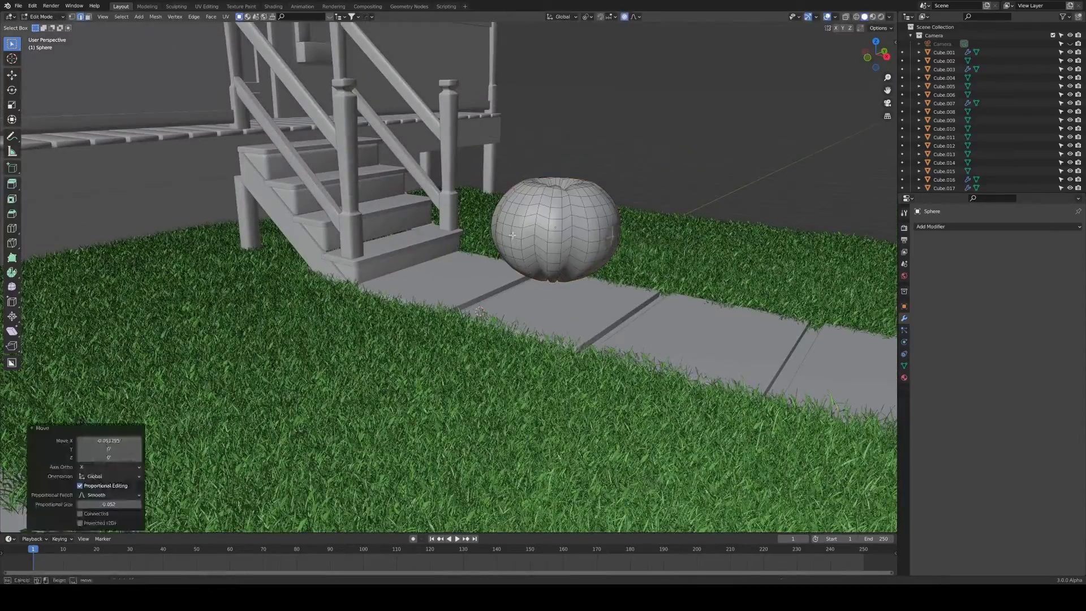
pyautogui.press('Tab')
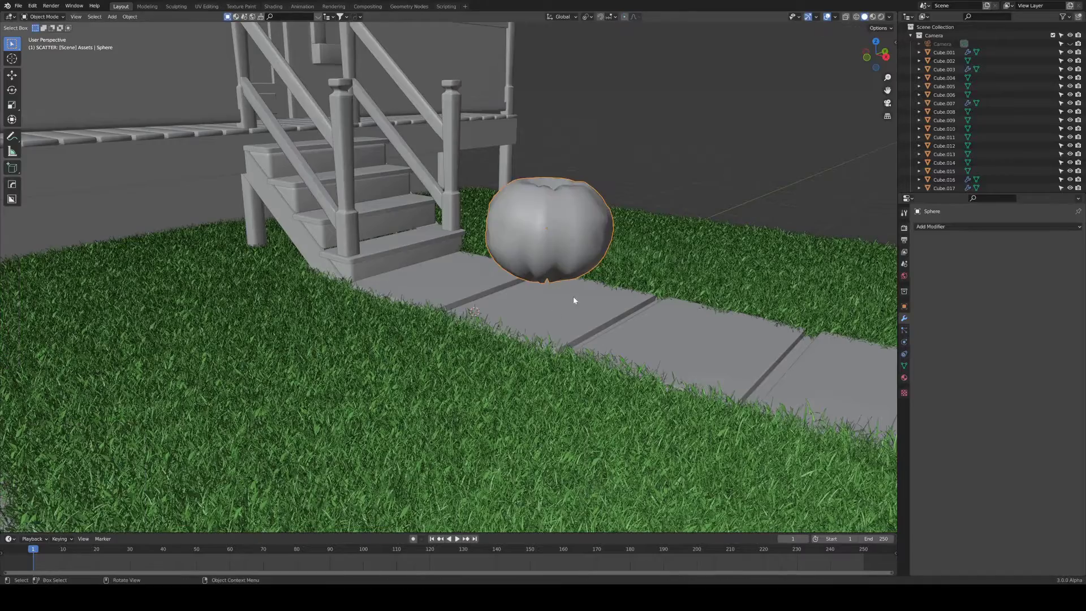
pyautogui.moveTo(572, 297); pyautogui.dragTo(632, 210, button='middle')
pyautogui.moveTo(561, 259); pyautogui.dragTo(532, 204, button='middle')
# Give the sphere a new material with an orange Base Color.
pyautogui.click(273, 6)
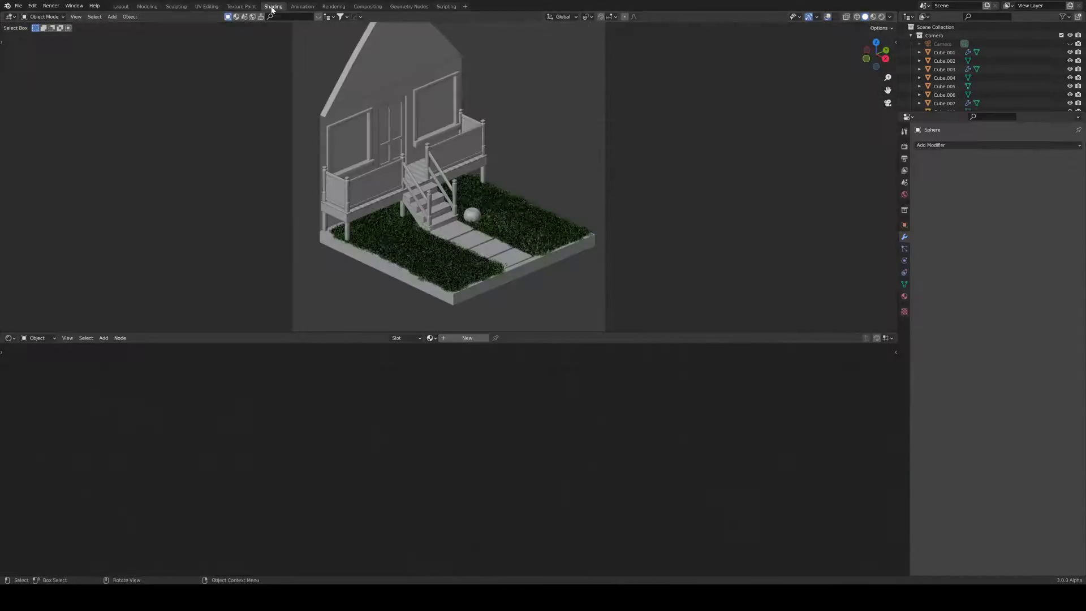
pyautogui.click(419, 338)
pyautogui.scroll(5, 472, 206)
pyautogui.click(406, 398)
pyautogui.moveTo(421, 342); pyautogui.dragTo(436, 324)
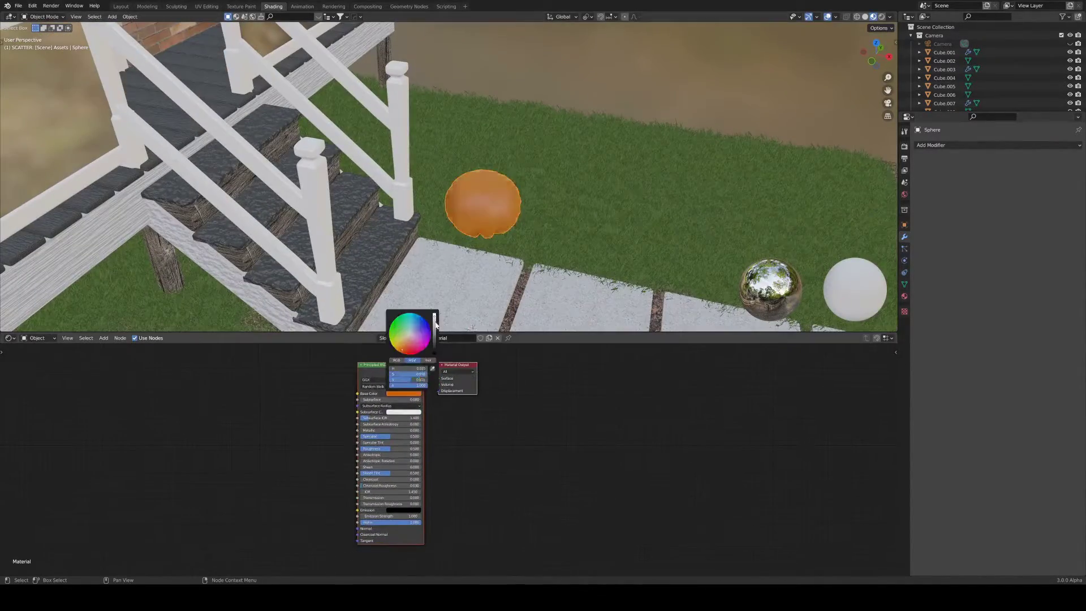
pyautogui.press('Tab')
pyautogui.scroll(3, 492, 216)
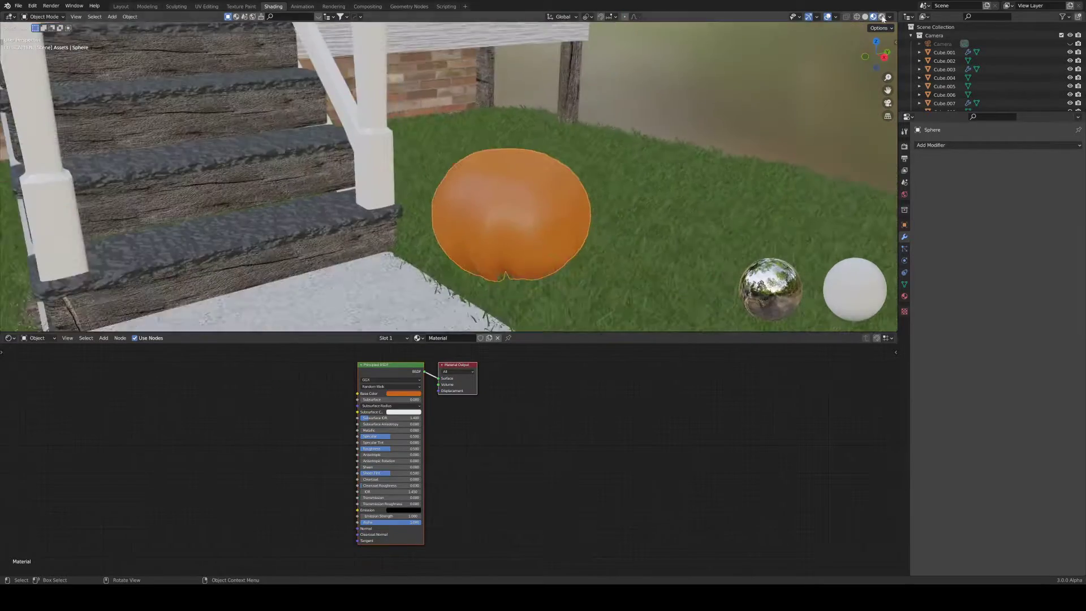
pyautogui.moveTo(509, 215); pyautogui.dragTo(583, 221, button='middle')
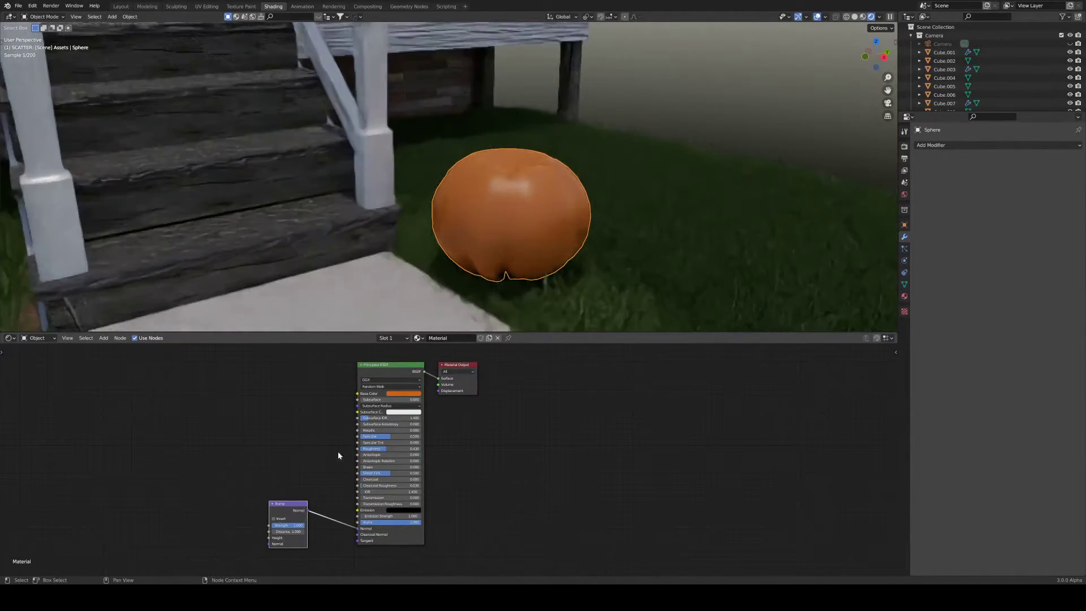
# Connect a Noise Texture into the pumpkin's Bump, then box-select its vertices from front view.
pyautogui.hotkey('shift', 'a')
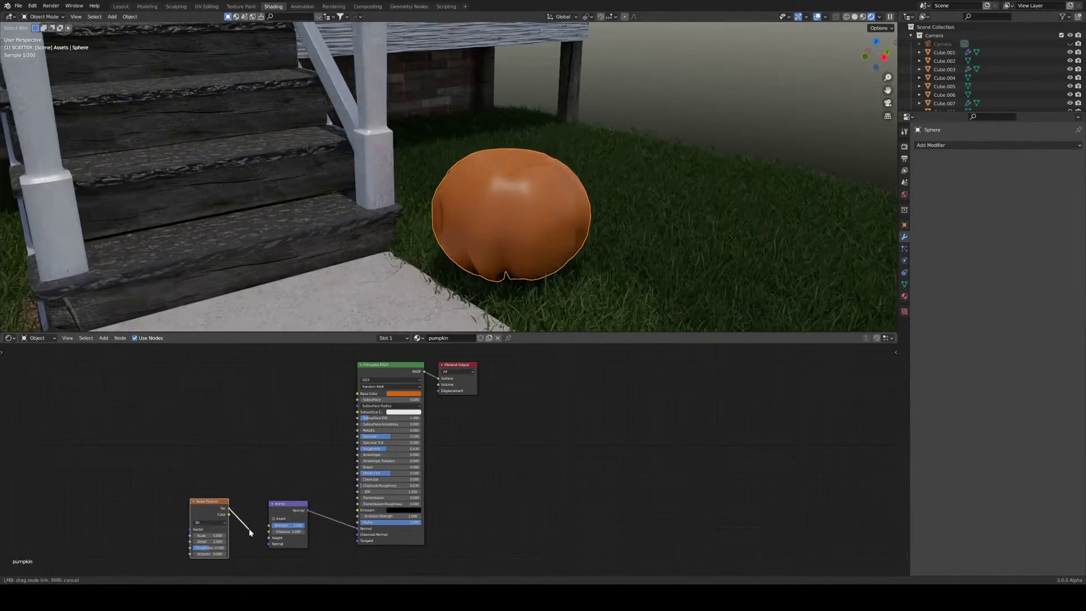
pyautogui.moveTo(250, 531); pyautogui.dragTo(269, 537)
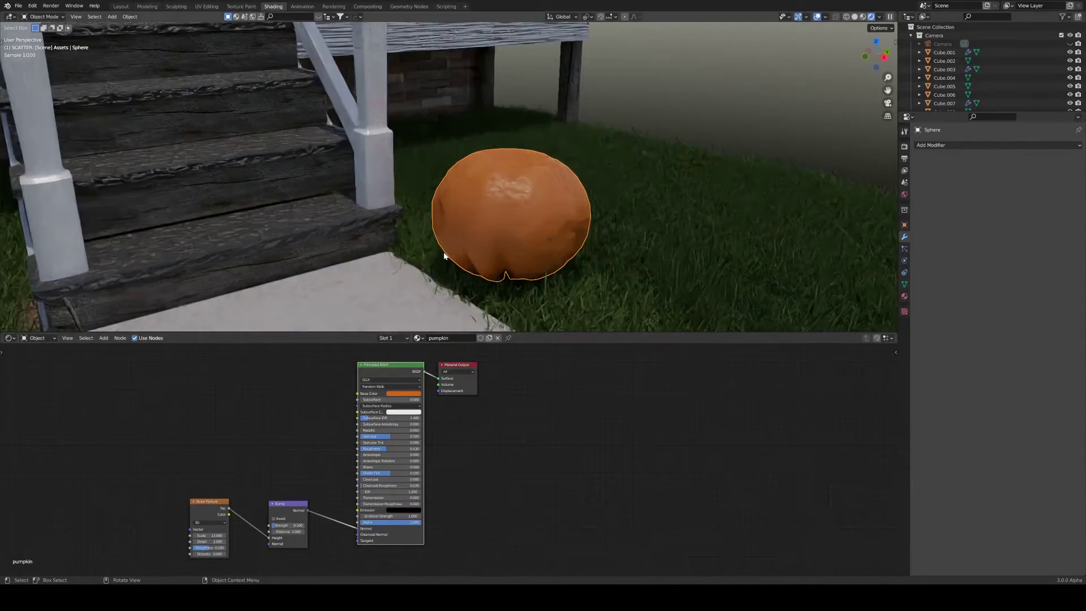
pyautogui.press('Tab')
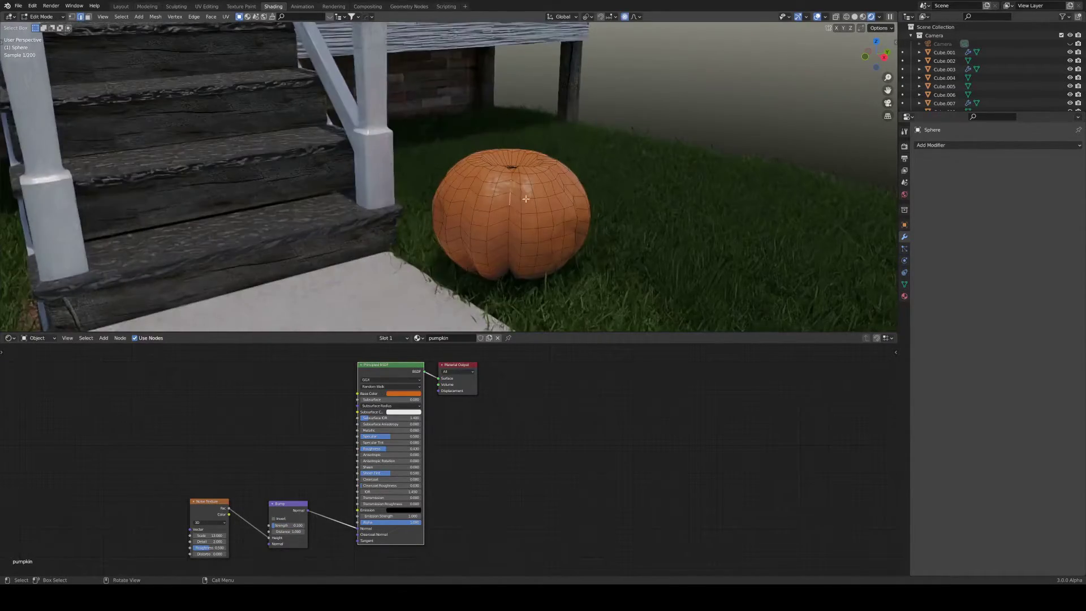
pyautogui.press('Tab')
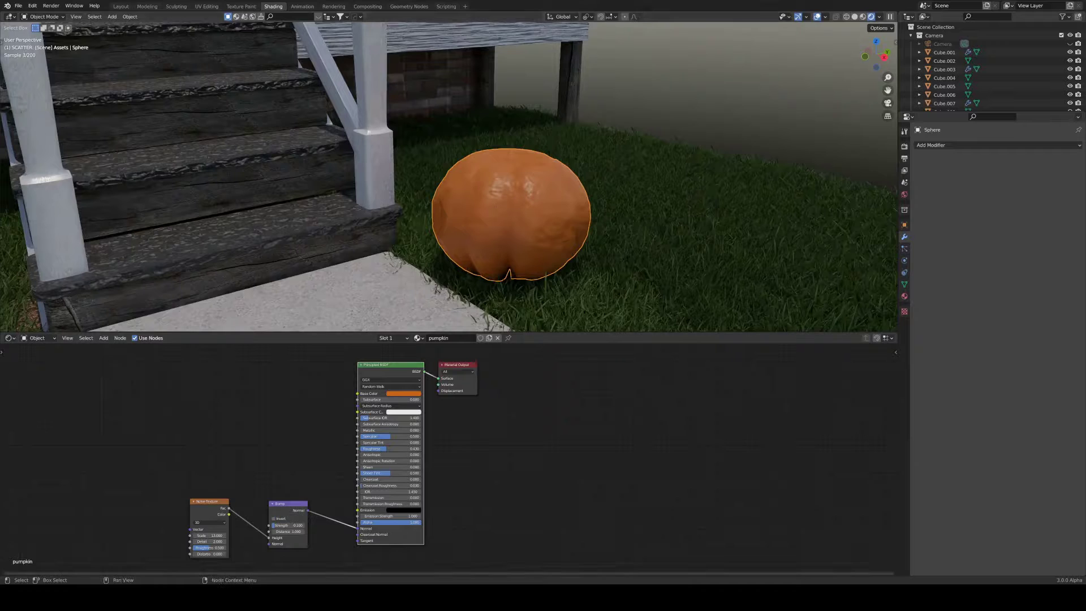
pyautogui.press('KP_1')
pyautogui.press('Tab')
pyautogui.hotkey('alt', 'a')
pyautogui.press('b')
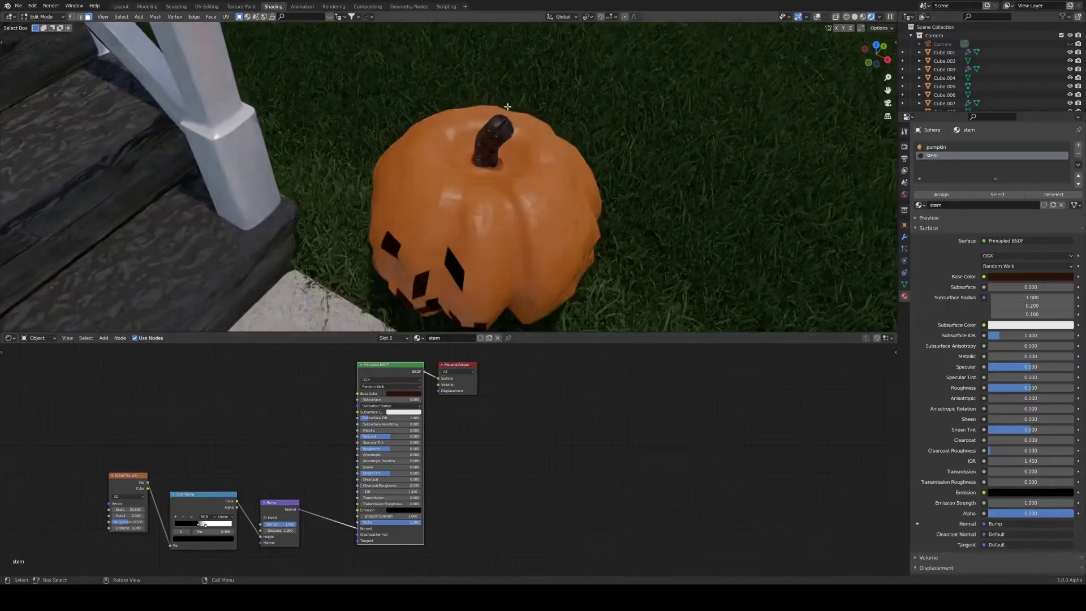
# Drive the stem's roughness with a ColorRamp and save the blend file.
pyautogui.moveTo(357, 448)
pyautogui.mouseDown()
pyautogui.moveTo(325, 450)
pyautogui.moveTo(357, 448)
pyautogui.mouseUp()
pyautogui.press('Tab')
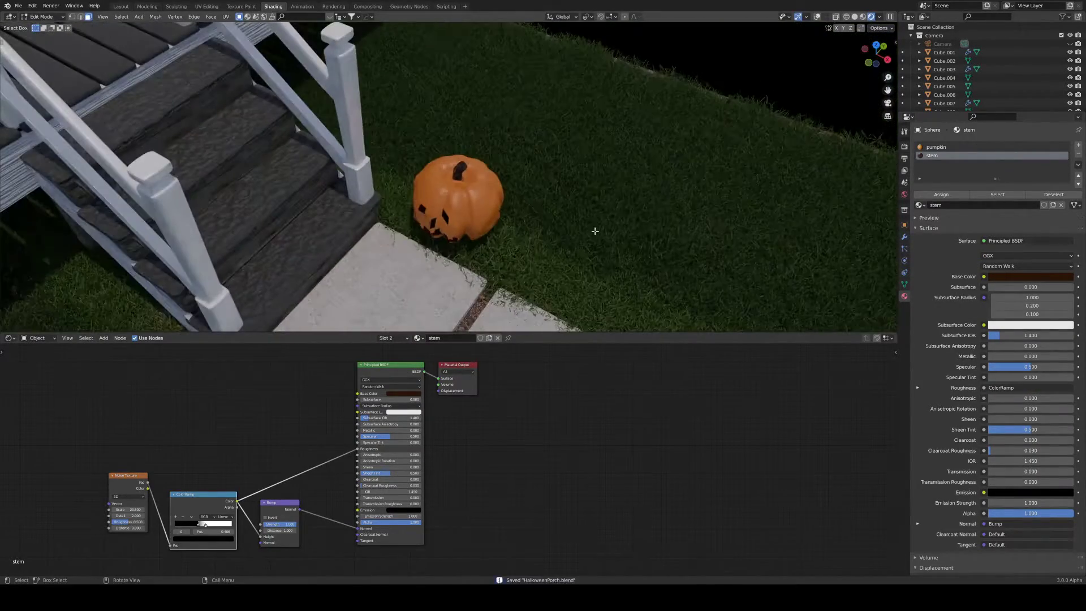
pyautogui.scroll(-5, 539, 185)
pyautogui.keyDown('shift'); pyautogui.moveTo(500, 249); pyautogui.dragTo(477, 91, button='middle'); pyautogui.keyUp('shift')
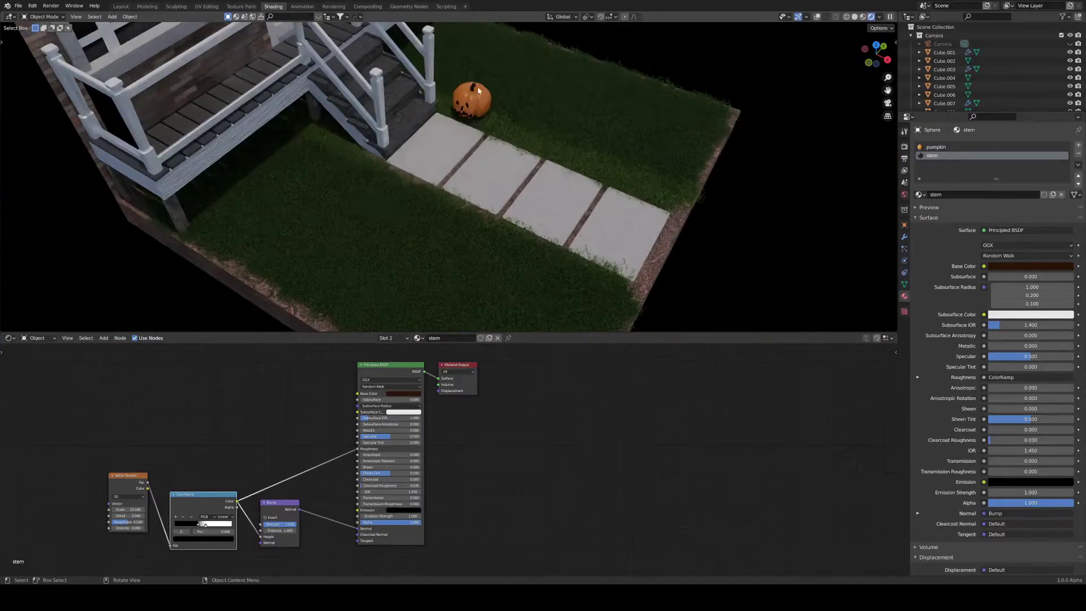
pyautogui.click(124, 8)
# Inspect the pumpkin mesh in Edit Mode from the front and from orbiting angles.
pyautogui.press('KP_1')
pyautogui.press('Tab')
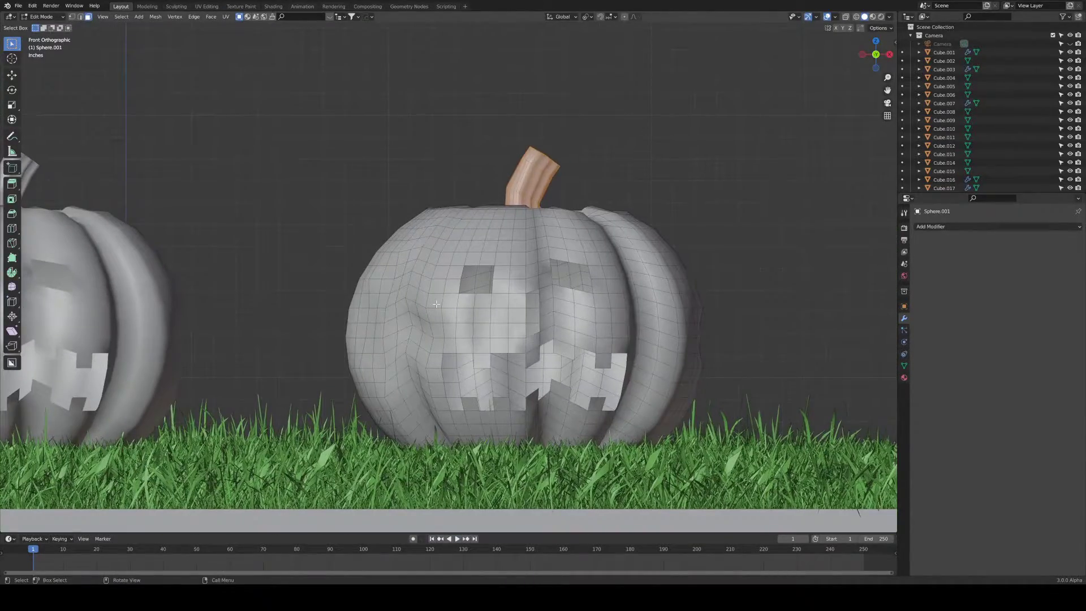
pyautogui.moveTo(490, 337); pyautogui.dragTo(488, 403, button='middle')
pyautogui.moveTo(393, 305)
pyautogui.mouseDown(button='middle')
pyautogui.moveTo(535, 329)
pyautogui.moveTo(542, 267)
pyautogui.moveTo(497, 334)
pyautogui.moveTo(565, 362)
pyautogui.mouseUp(button='middle')
pyautogui.press('Tab')
# Shrink the pumpkin, then duplicate it as Sphere.002, rotate it about Z, and place it on the lawn.
pyautogui.press('z')
pyautogui.press('s')
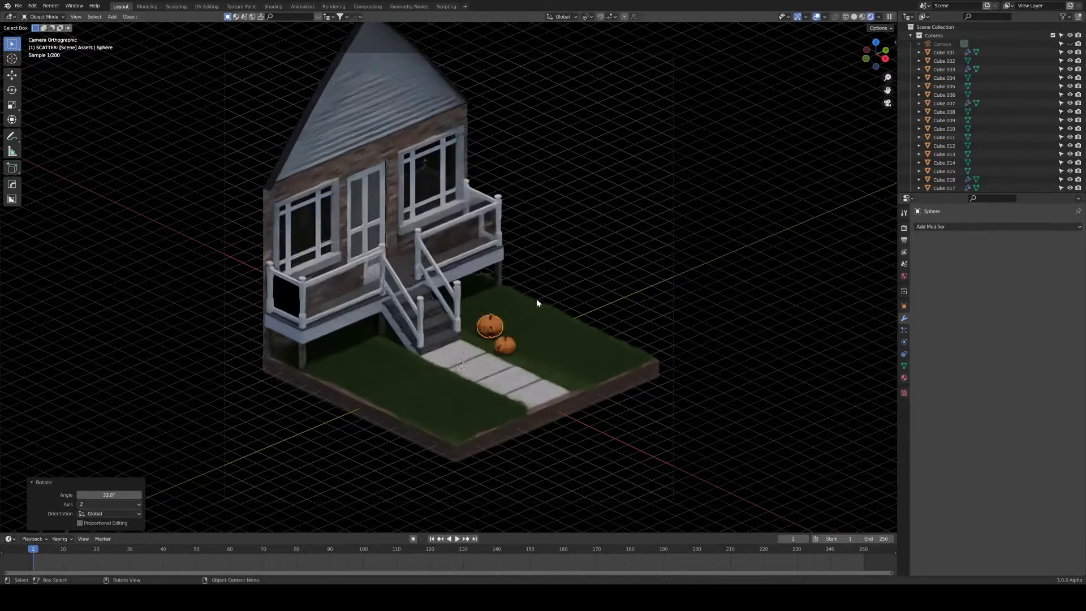
pyautogui.hotkey('shift', 'd')
pyautogui.press('r')
pyautogui.press('z')
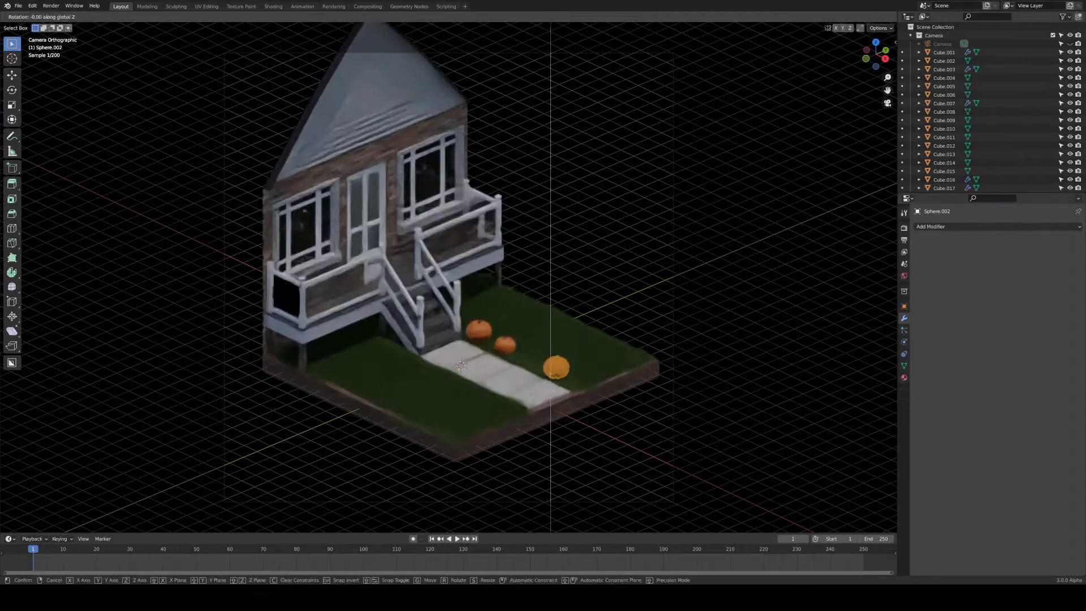
pyautogui.press('Return')
pyautogui.press('g')
pyautogui.click(592, 406)
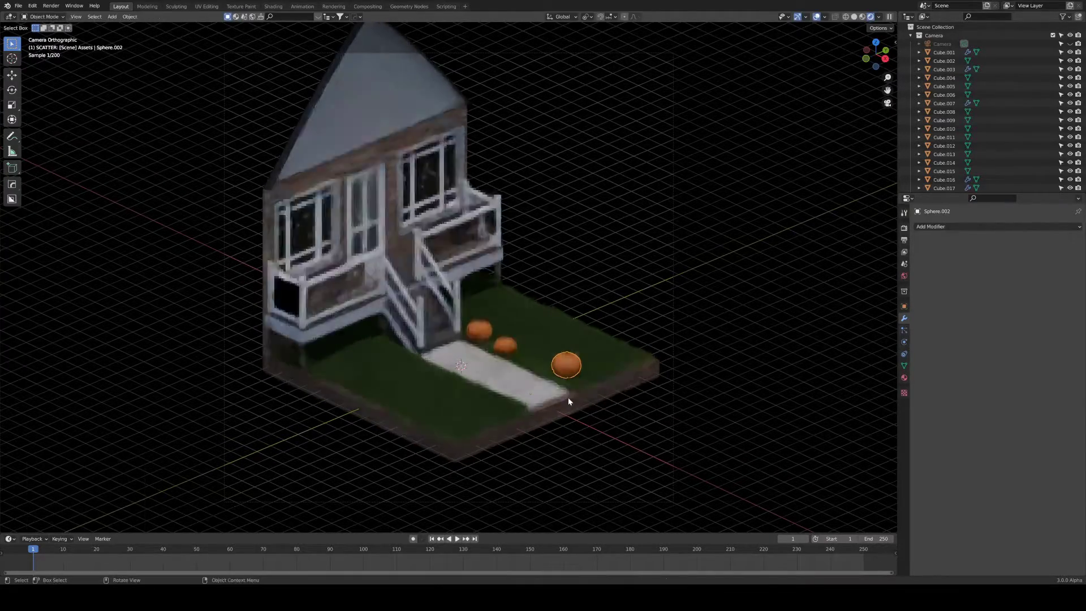
pyautogui.click(854, 16)
# Move the new ground plane into position and apply all its transforms.
pyautogui.press('KP_1')
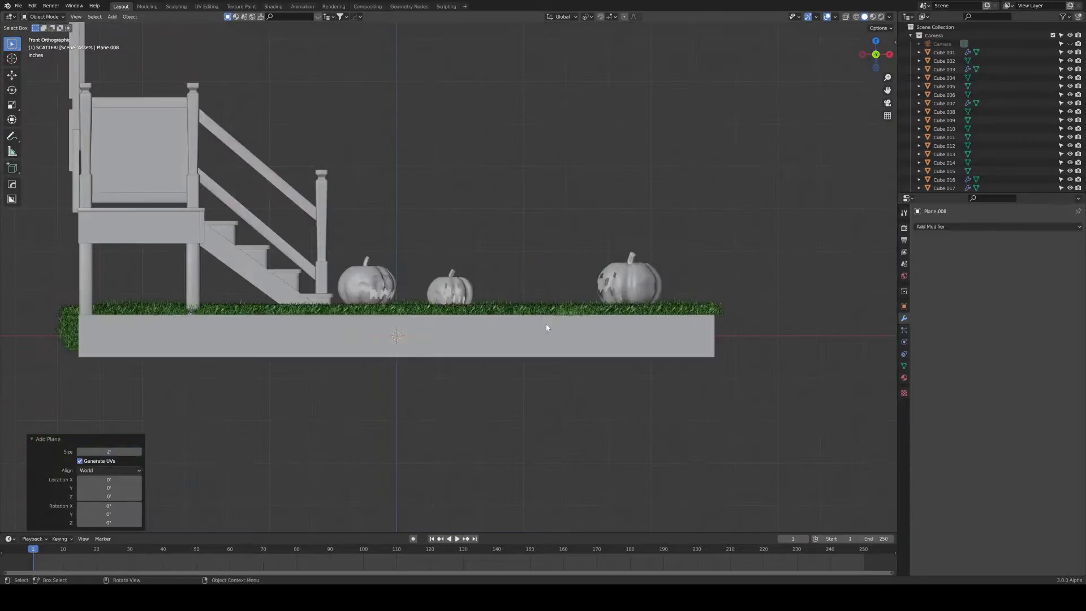
pyautogui.press('KP_7')
pyautogui.press('KP_0')
pyautogui.press('s')
pyautogui.press('g')
pyautogui.press('x')
pyautogui.press('Return')
pyautogui.press('g')
pyautogui.press('y')
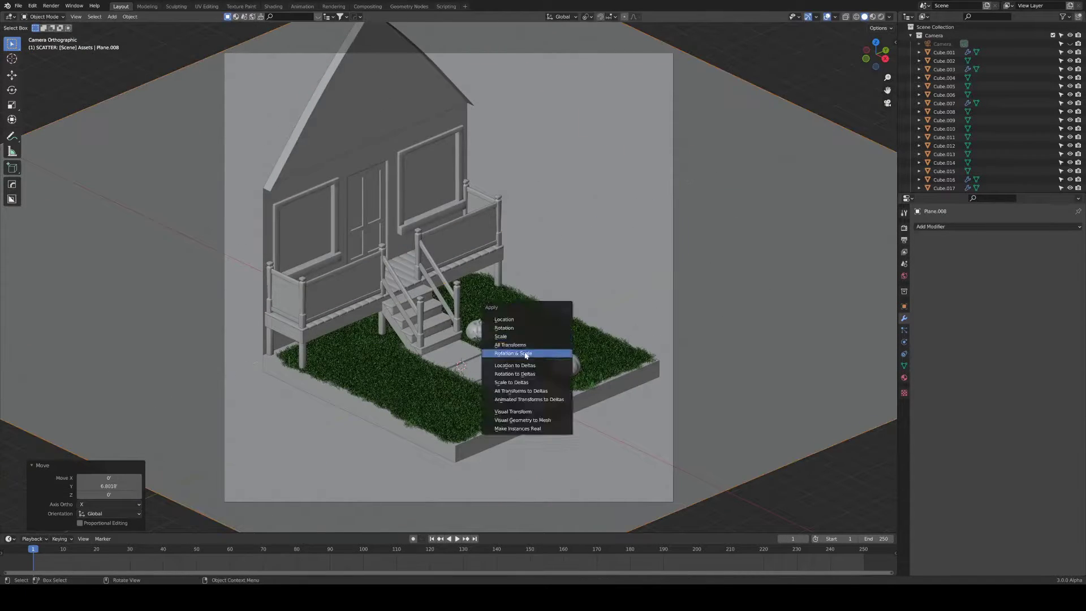
pyautogui.click(510, 344)
pyautogui.click(816, 18)
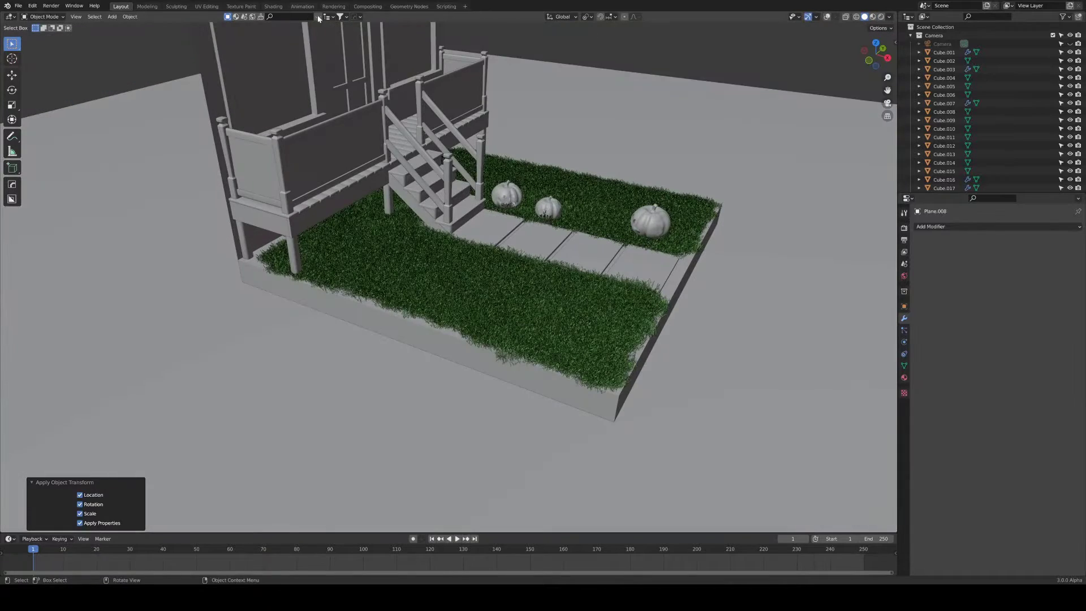
pyautogui.write('wood')
# Drop a railroad-tie log from the wood asset search onto the lawn, rotate it, and add a crossed copy.
pyautogui.press('Return')
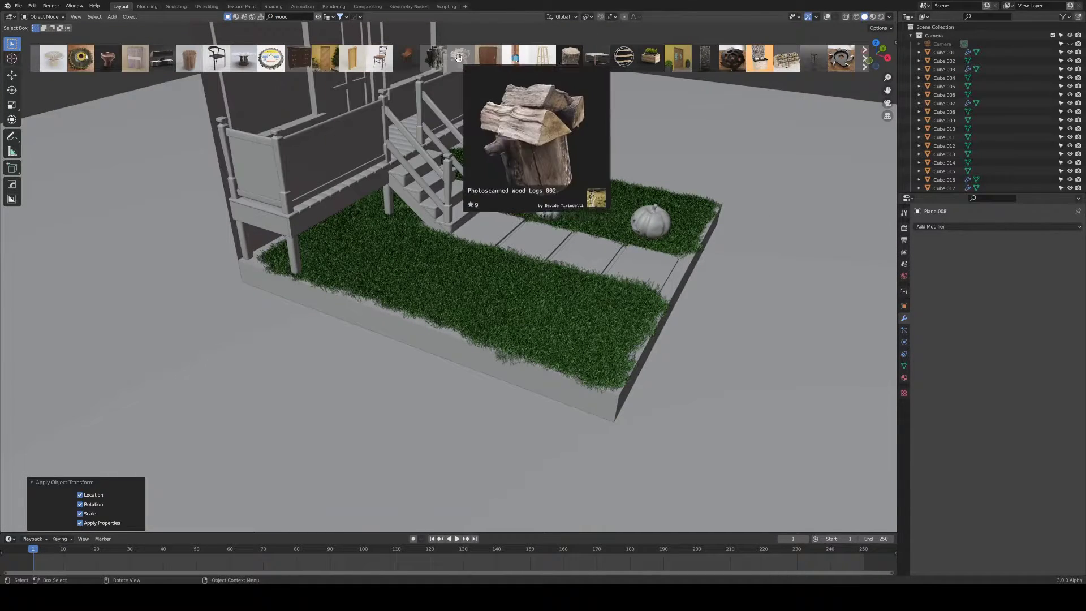
pyautogui.click(863, 69)
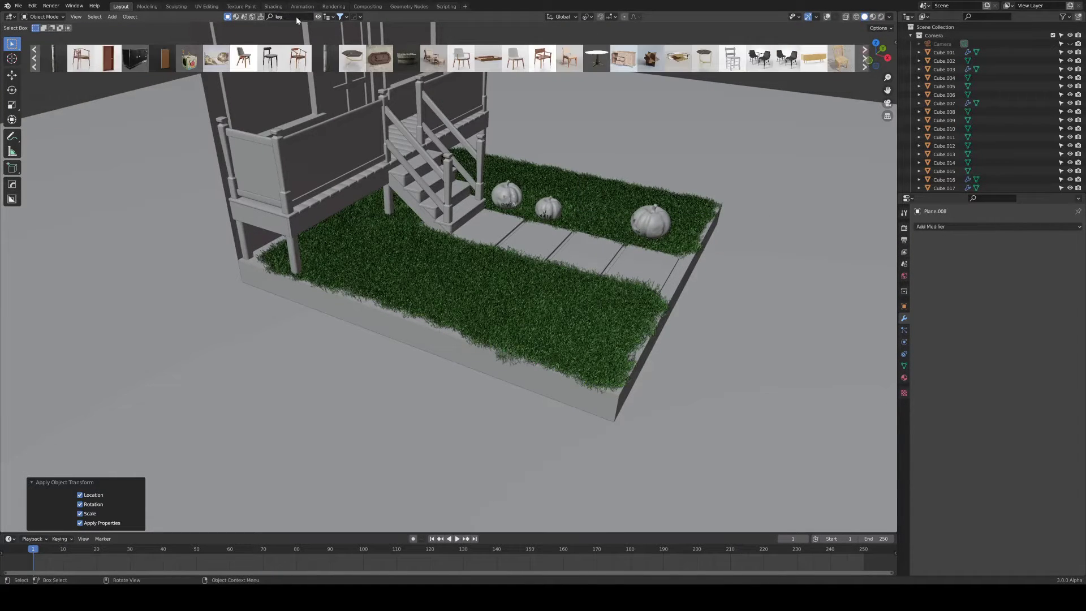
pyautogui.moveTo(508, 59); pyautogui.dragTo(520, 297)
pyautogui.press('r')
pyautogui.click(555, 309)
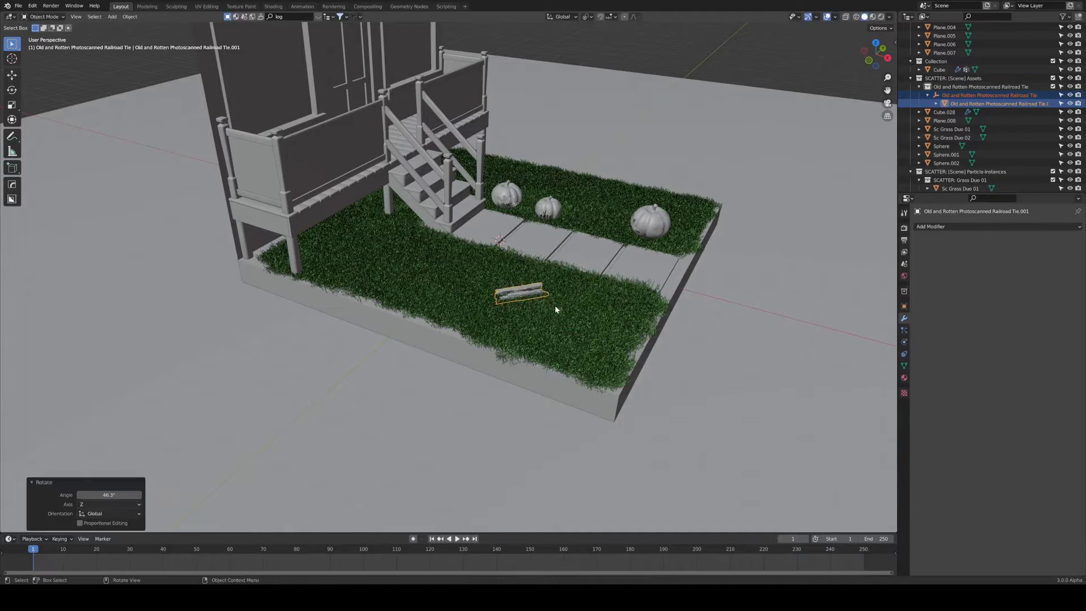
pyautogui.press('KP_0')
pyautogui.press('g')
pyautogui.press('y')
pyautogui.click(464, 411)
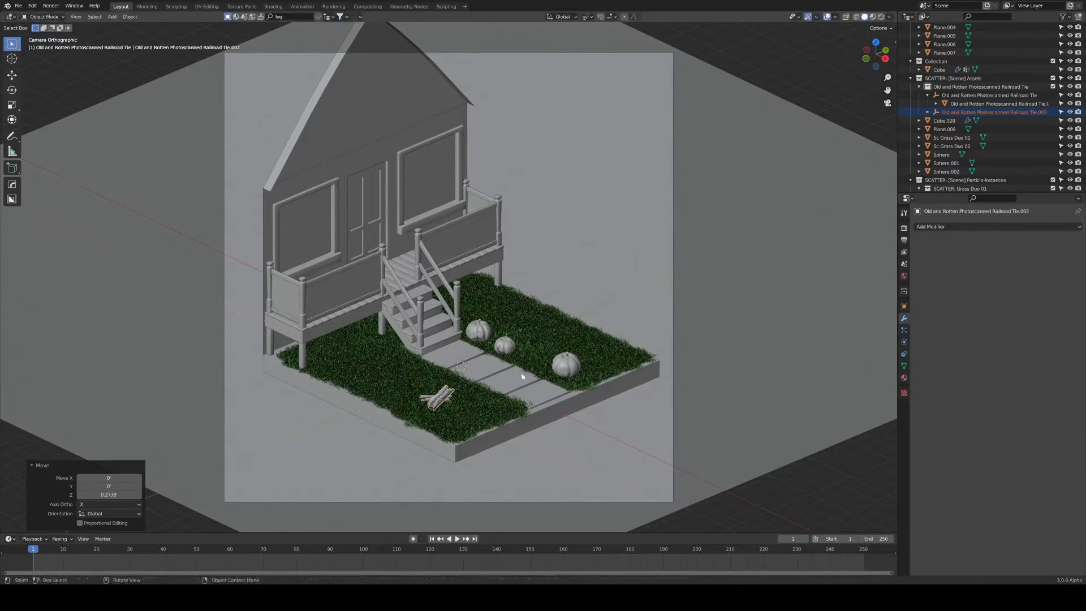
pyautogui.press('KP_Decimal')
# Nudge the log along X, Smart UV Project the whole cauldron mesh, and switch to Shading.
pyautogui.press('g')
pyautogui.press('x')
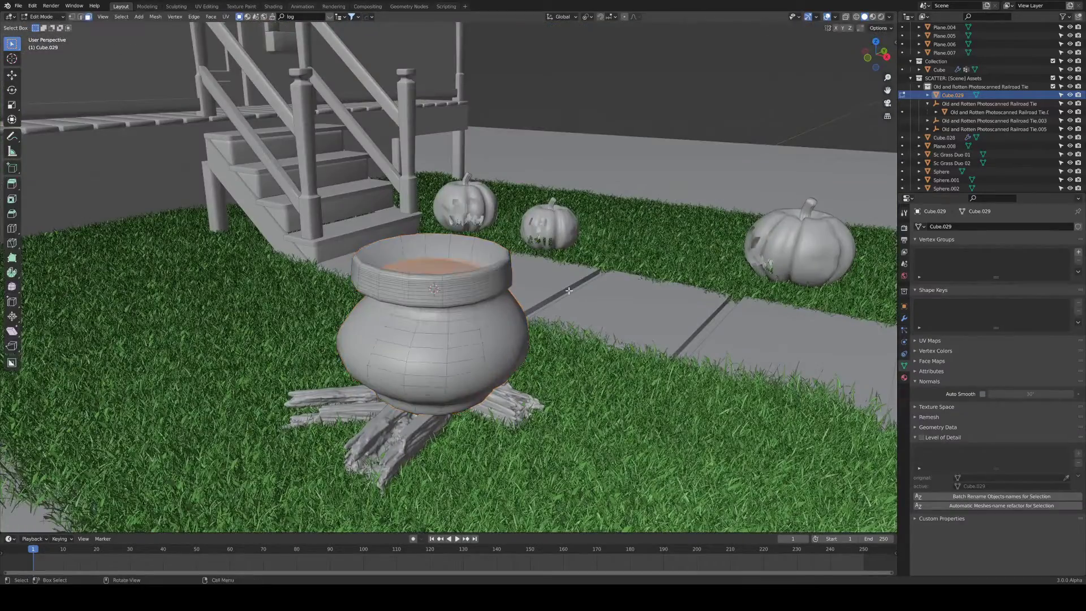
pyautogui.press('a')
pyautogui.press('u')
pyautogui.click(593, 310)
pyautogui.press('Return')
pyautogui.click(272, 6)
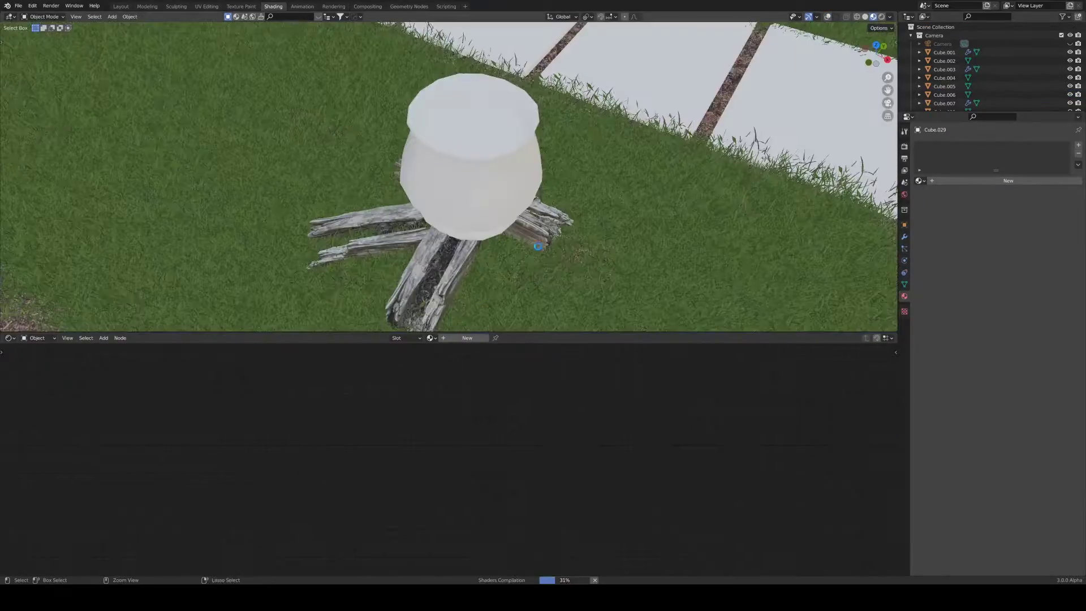
# Give the cauldron top a 'boiling water' material using boiling-water.png for colour and a Bump node for normals.
pyautogui.press('Tab')
pyautogui.rightClick(534, 184)
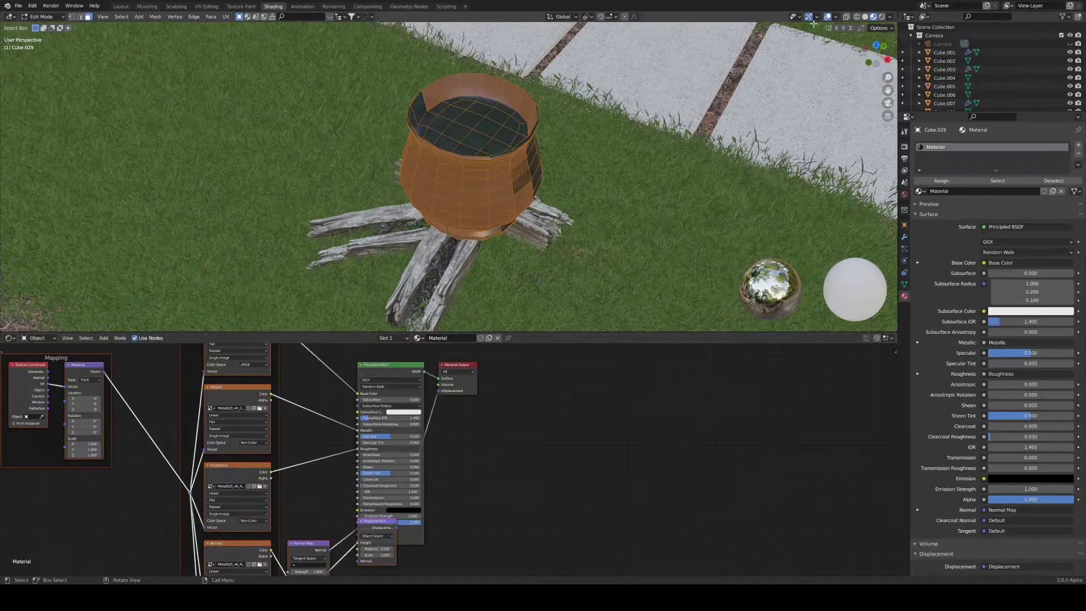
pyautogui.scroll(4, 473, 182)
pyautogui.scroll(-2, 508, 179)
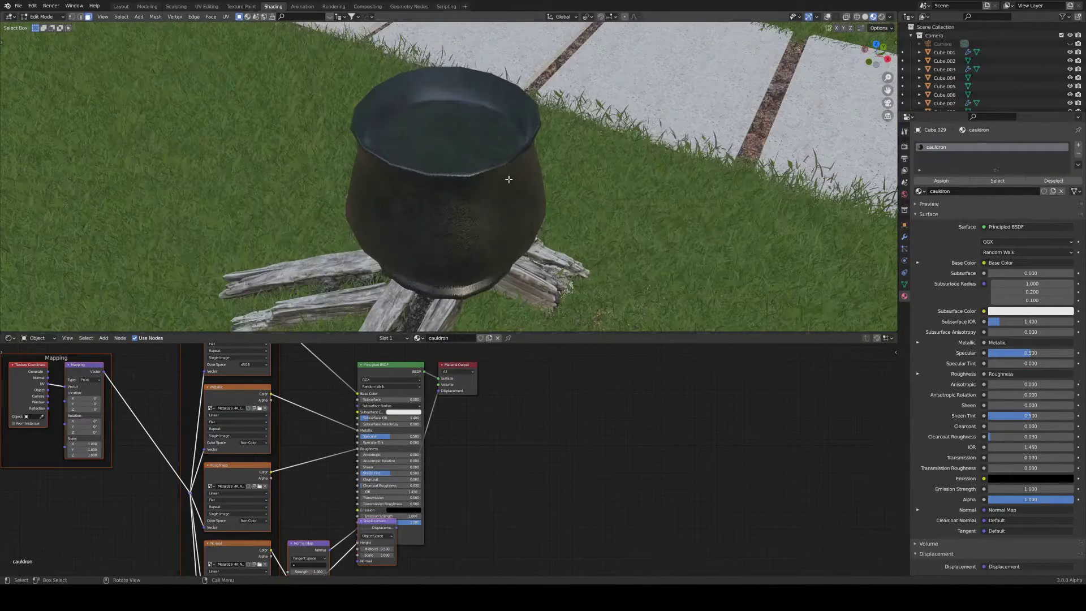
pyautogui.click(882, 17)
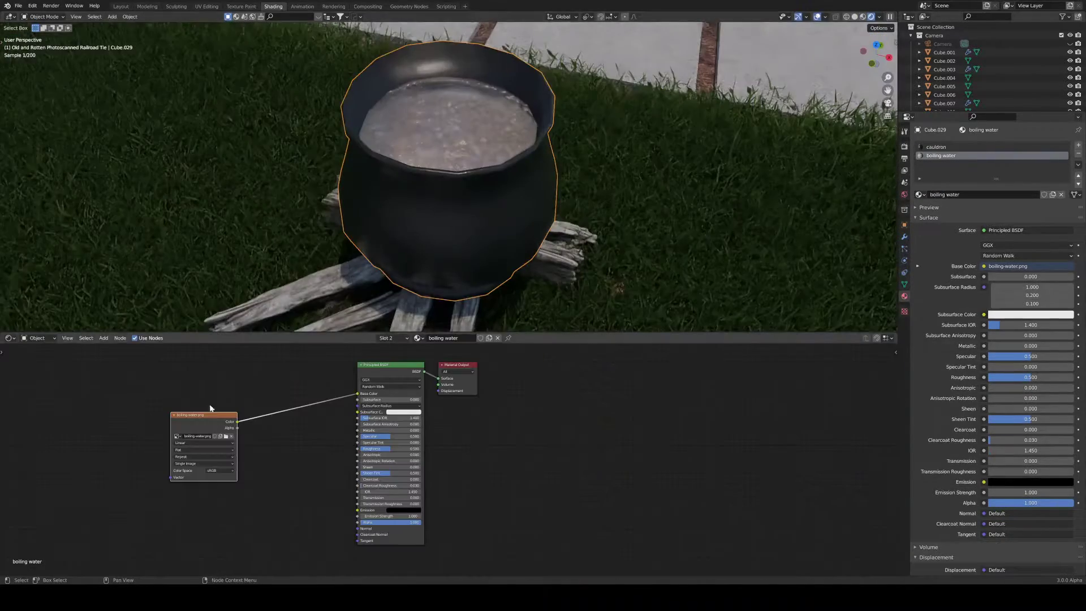
pyautogui.moveTo(210, 391); pyautogui.dragTo(275, 527)
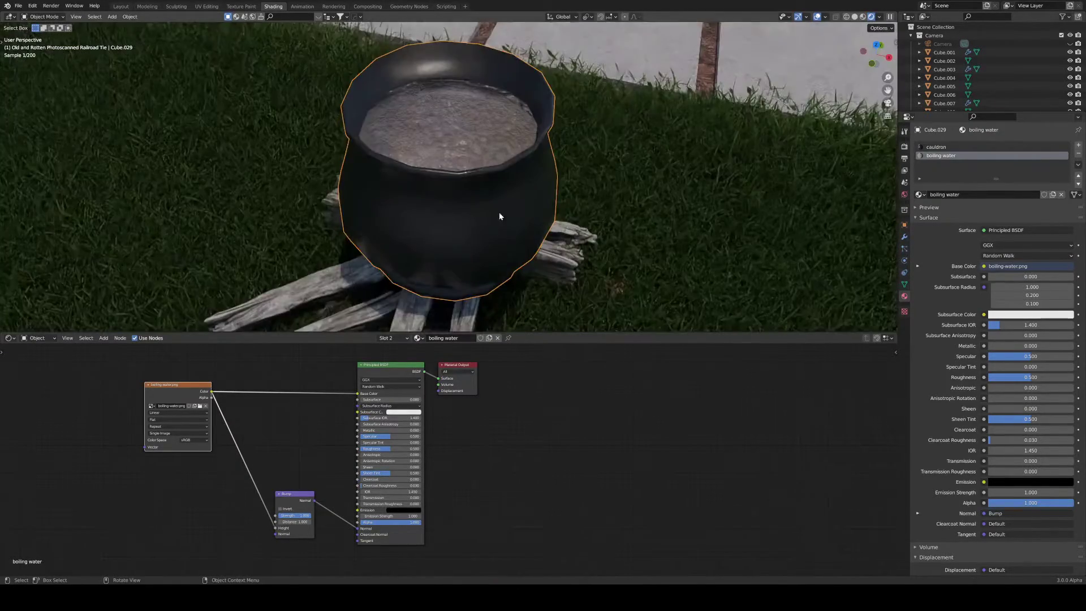
# Check the fire 1.png flame cards under the cauldron from above and save the file.
pyautogui.moveTo(502, 213)
pyautogui.mouseDown(button='middle')
pyautogui.moveTo(432, 225)
pyautogui.moveTo(578, 106)
pyautogui.mouseUp(button='middle')
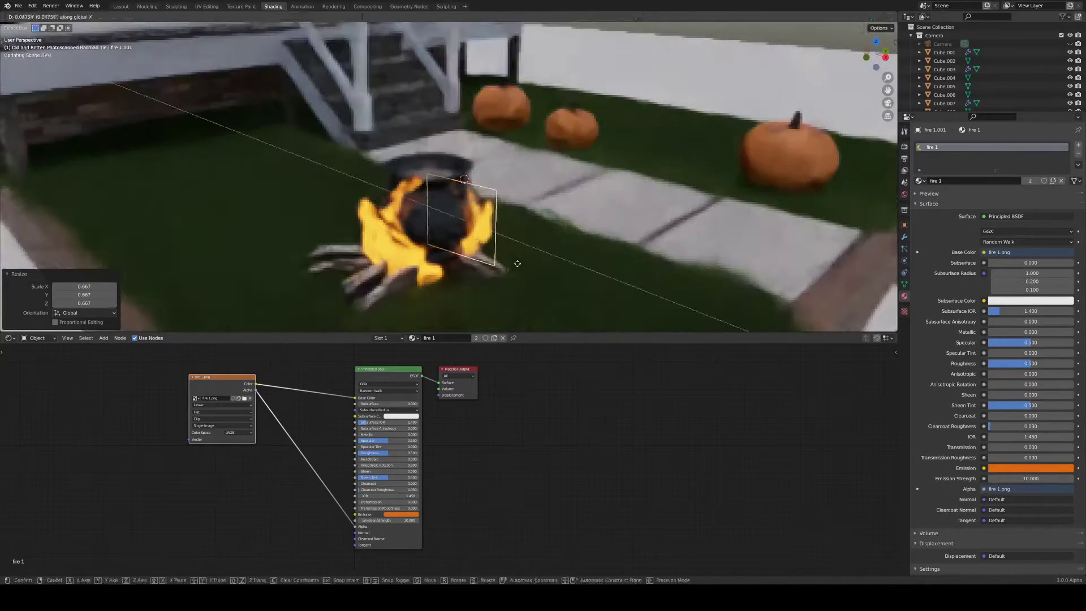
pyautogui.hotkey('ctrl', 's')
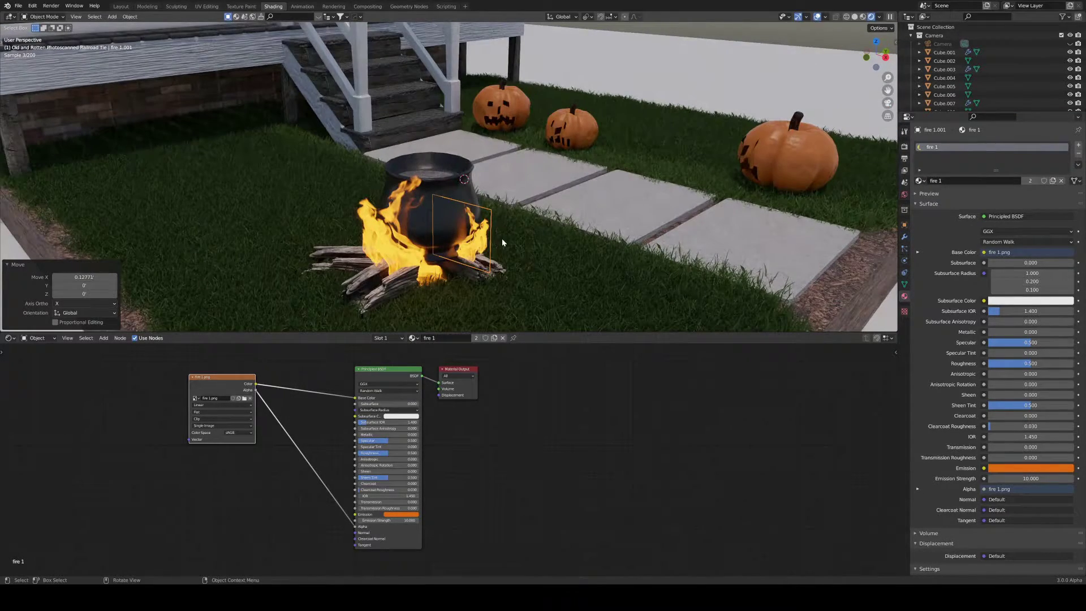
pyautogui.scroll(-5, 501, 239)
pyautogui.scroll(3, 439, 220)
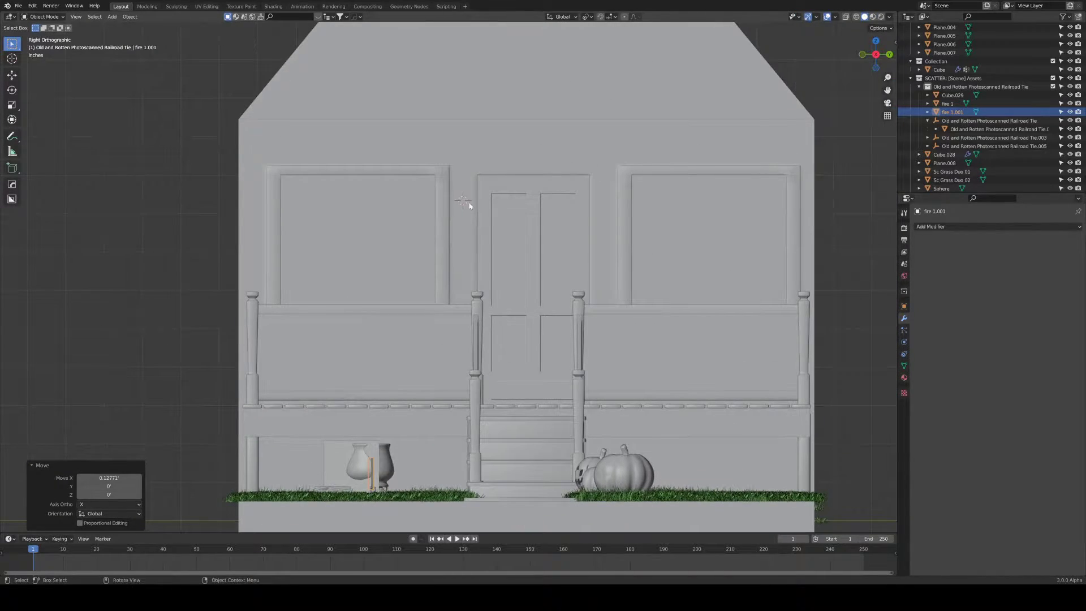
# Add a cube, shrink it into the tapered sconce, and create its new 'sconce' material.
pyautogui.hotkey('shift', 'a')
pyautogui.click(530, 199)
pyautogui.press('s')
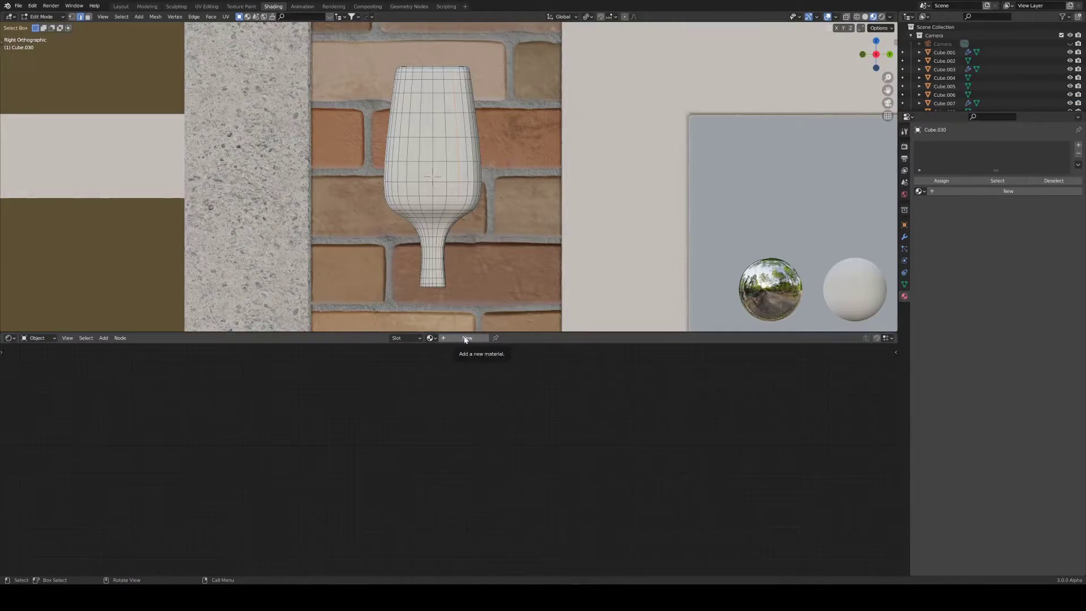
pyautogui.click(467, 338)
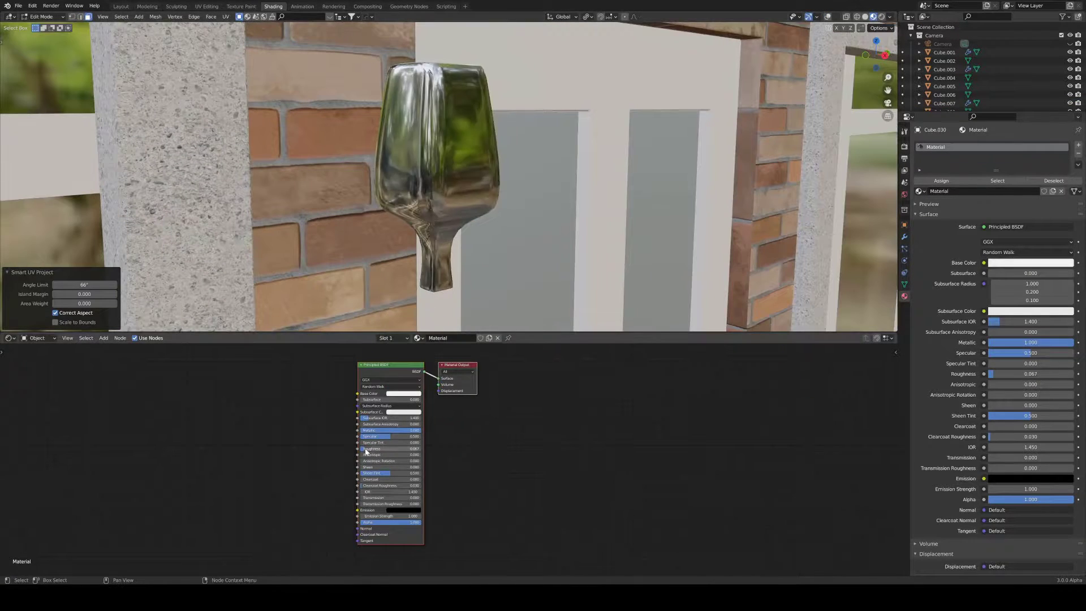
# Add a second material slot and assign the glass railing material to the sconce front.
pyautogui.click(1078, 146)
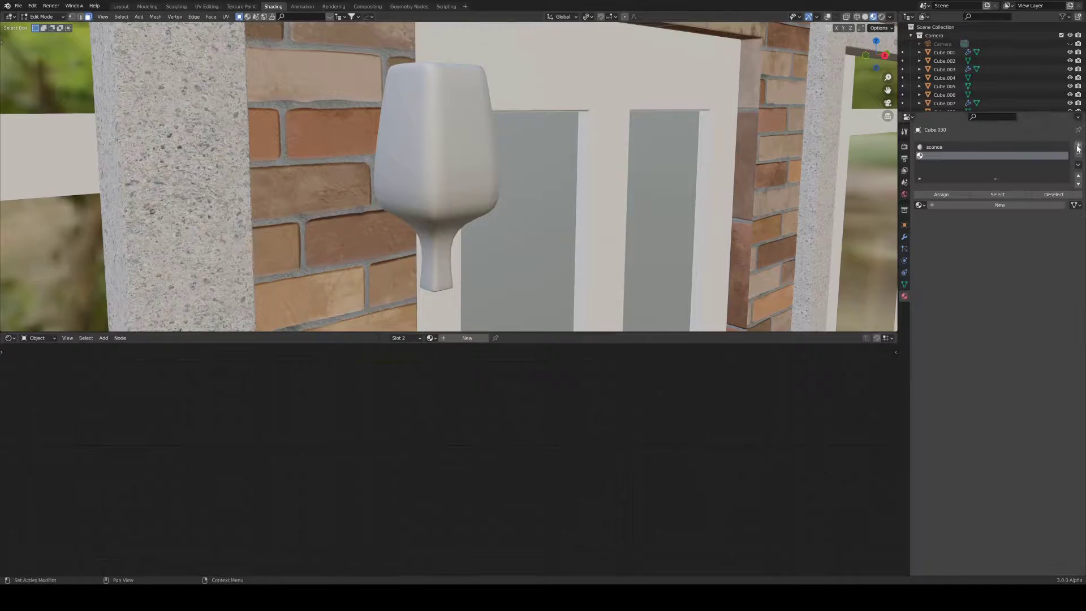
pyautogui.press('Return')
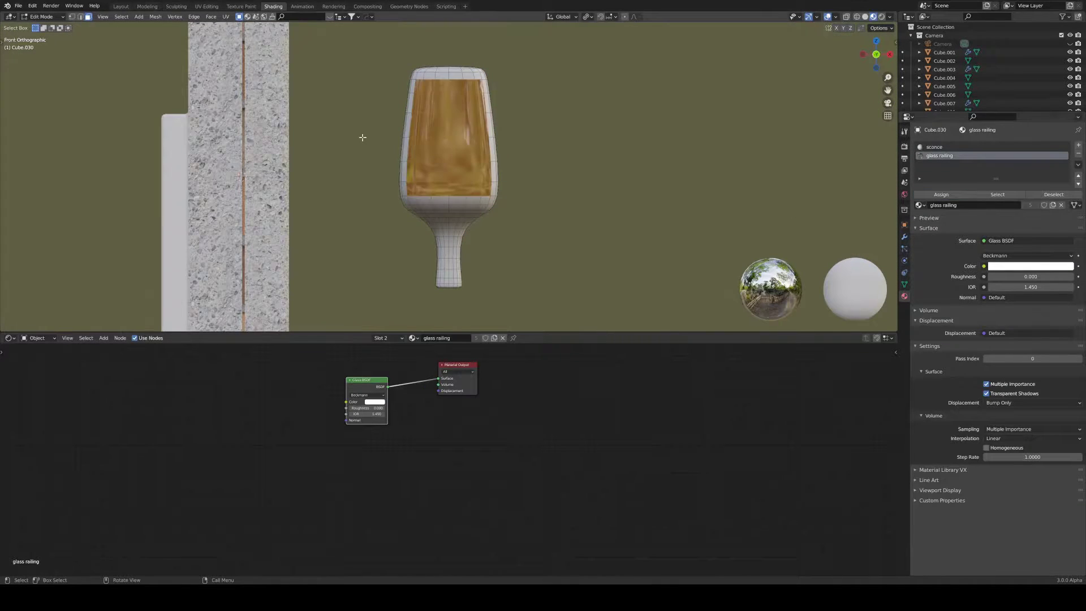
pyautogui.press('KP_3')
pyautogui.click(950, 196)
pyautogui.press('Tab')
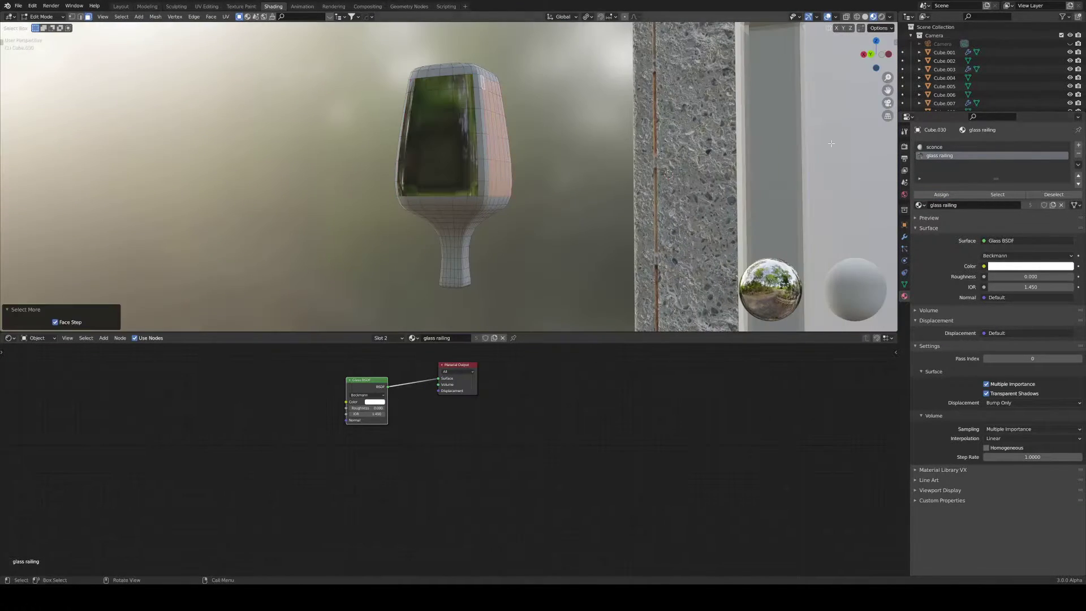
pyautogui.moveTo(430, 226); pyautogui.dragTo(471, 234, button='middle')
# Slide the sconce along X into place against the wall.
pyautogui.press('g')
pyautogui.press('x')
pyautogui.click(401, 198)
pyautogui.moveTo(401, 198)
pyautogui.mouseDown(button='middle')
pyautogui.moveTo(423, 214)
pyautogui.moveTo(396, 187)
pyautogui.mouseUp(button='middle')
pyautogui.press('KP_3')
pyautogui.hotkey('shift', 'd')
# Add a small cube wall bracket, move it to the wall along X, and give it the sconce material.
pyautogui.hotkey('shift', 'a')
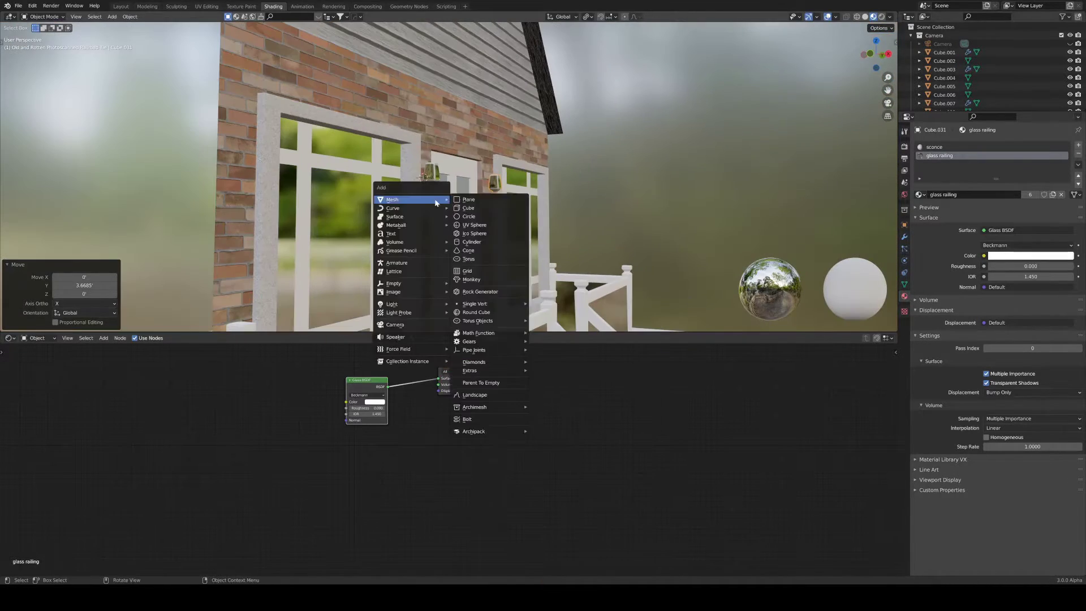
pyautogui.click(436, 178)
pyautogui.press('s')
pyautogui.scroll(5, 530, 175)
pyautogui.press('g')
pyautogui.press('x')
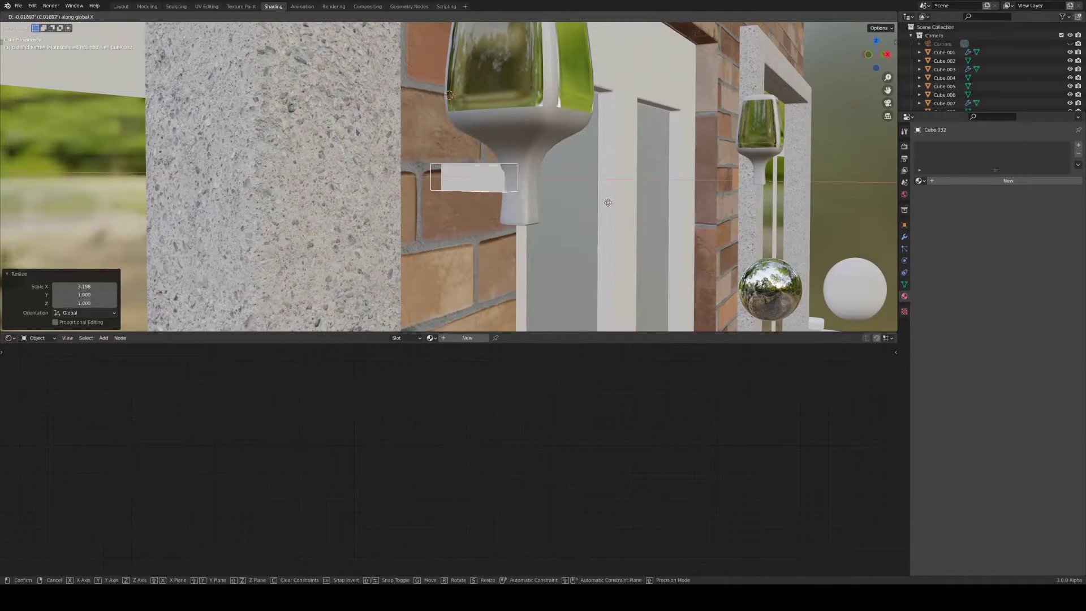
pyautogui.click(608, 202)
pyautogui.moveTo(608, 202)
pyautogui.mouseDown(button='middle')
pyautogui.moveTo(509, 227)
pyautogui.moveTo(473, 247)
pyautogui.mouseUp(button='middle')
pyautogui.hotkey('ctrl', 'a')
pyautogui.click(509, 237)
pyautogui.click(429, 338)
pyautogui.click(469, 373)
pyautogui.scroll(-5, 495, 266)
# Duplicate the sconce and bracket across the door along Y.
pyautogui.hotkey('shift', 'd')
pyautogui.press('y')
pyautogui.click(486, 257)
# Add a point light and settle it inside the sconce glass.
pyautogui.hotkey('shift', 'a')
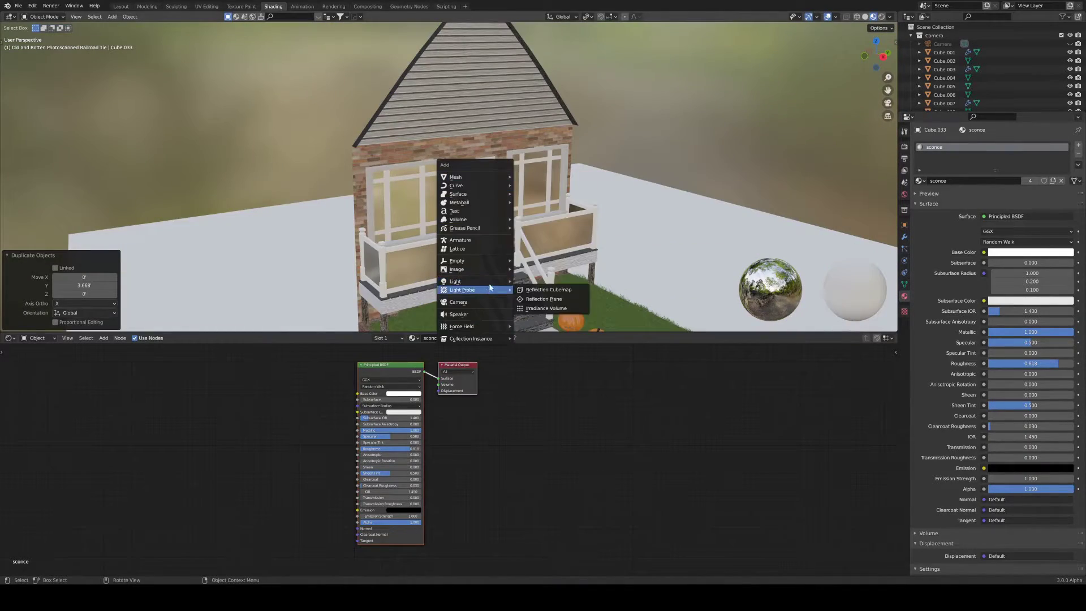
pyautogui.click(534, 279)
pyautogui.press('KP_Decimal')
pyautogui.hotkey('shift', 'z')
pyautogui.press('g')
pyautogui.press('x')
pyautogui.click(453, 183)
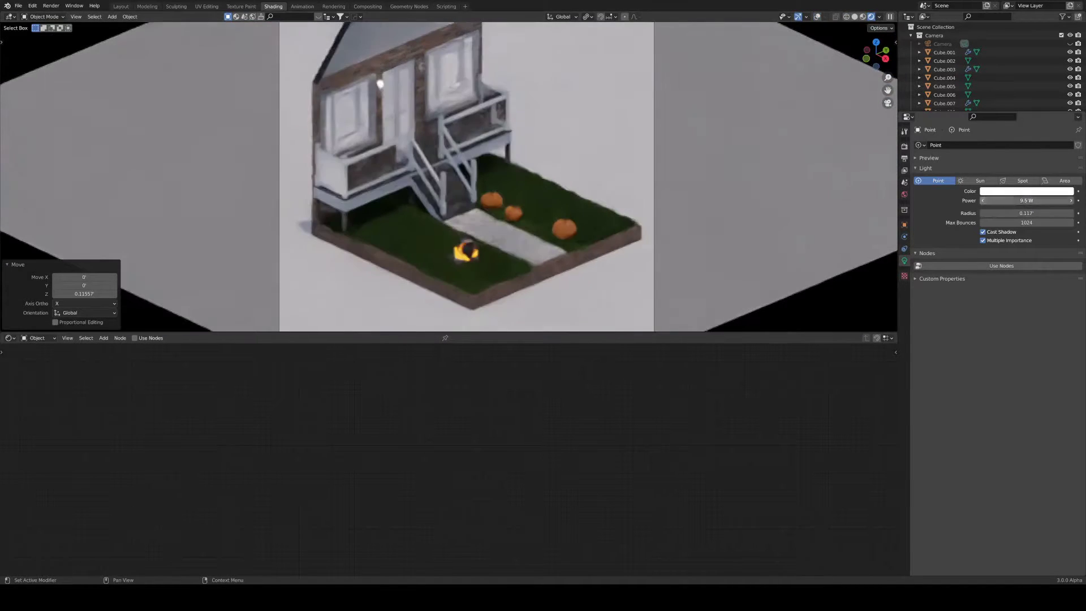
# Turn the sconce point light red, copy it along Y into the right sconce, and save.
pyautogui.click(1026, 192)
pyautogui.moveTo(1028, 111); pyautogui.dragTo(1029, 136)
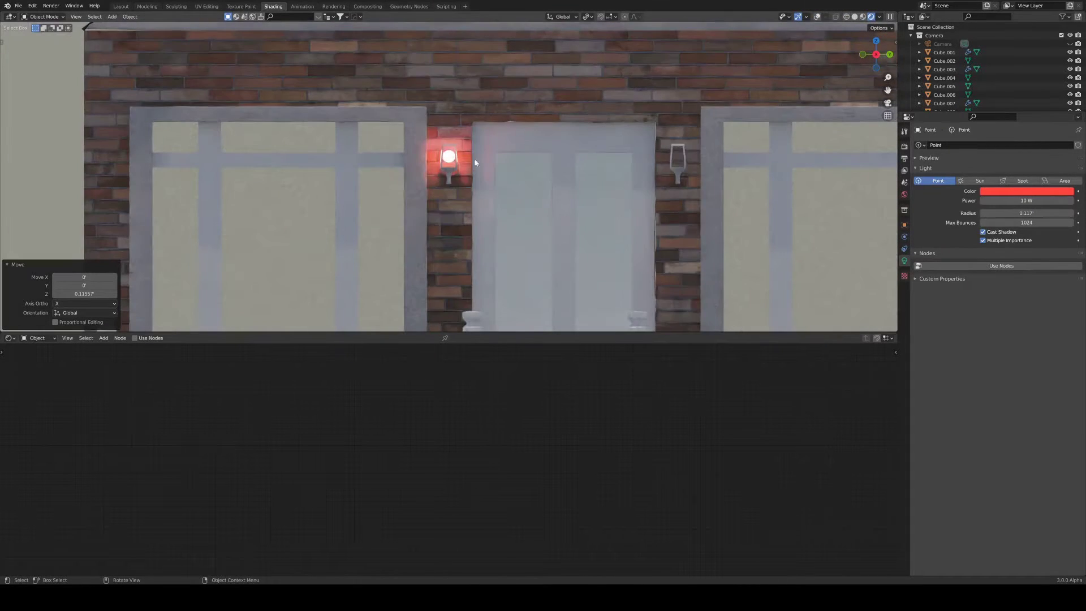
pyautogui.hotkey('shift', 'd')
pyautogui.press('y')
pyautogui.click(552, 215)
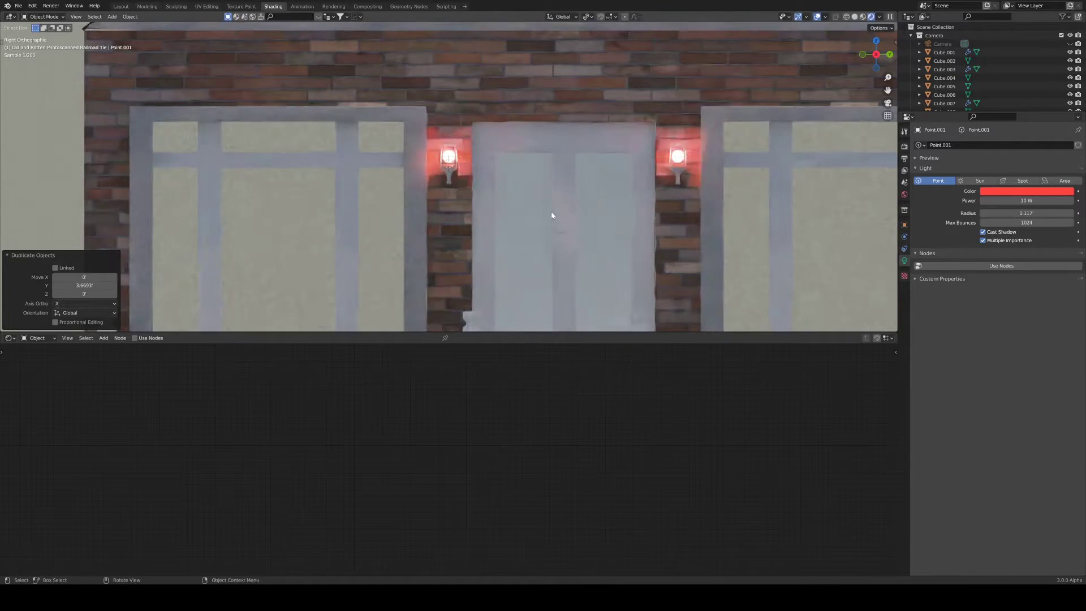
pyautogui.scroll(-1, 514, 214)
pyautogui.hotkey('ctrl', 's')
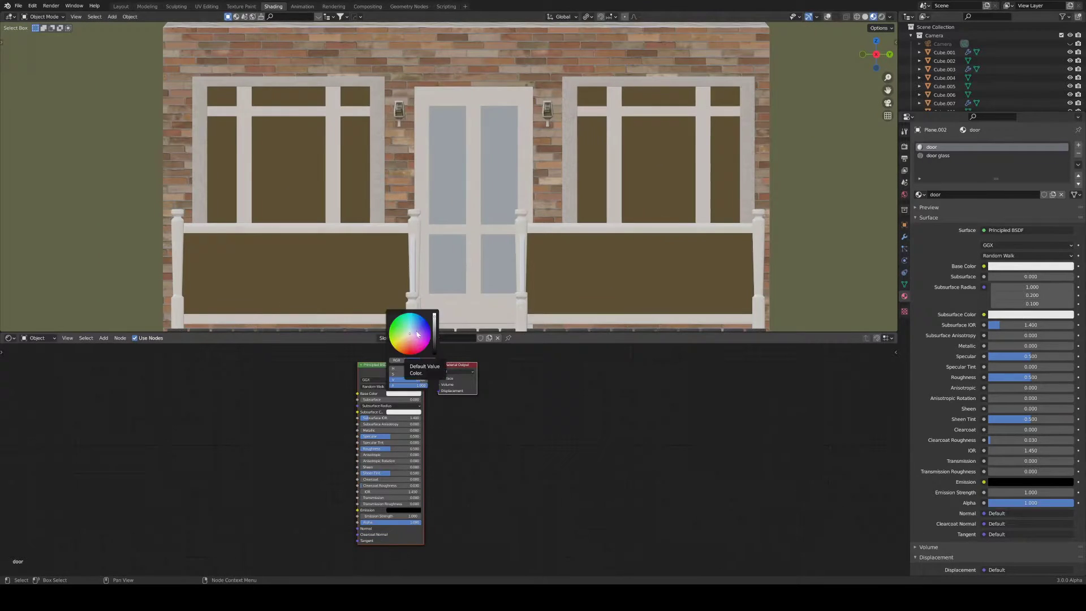
# Darken the door's base colour to grey and lower the world strength to 0.010.
pyautogui.click(417, 334)
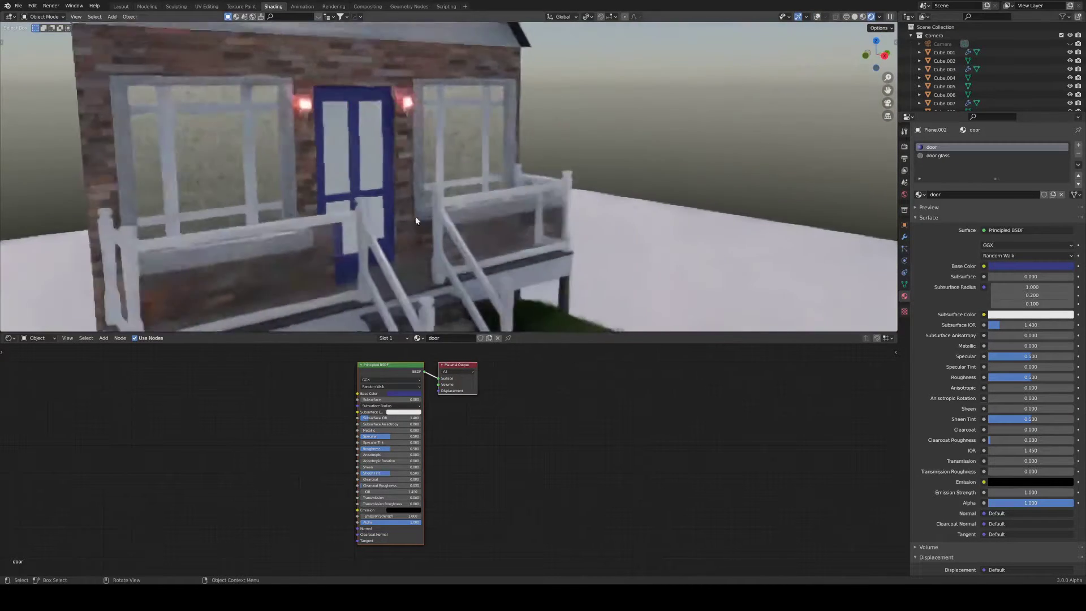
pyautogui.moveTo(434, 323); pyautogui.dragTo(434, 339)
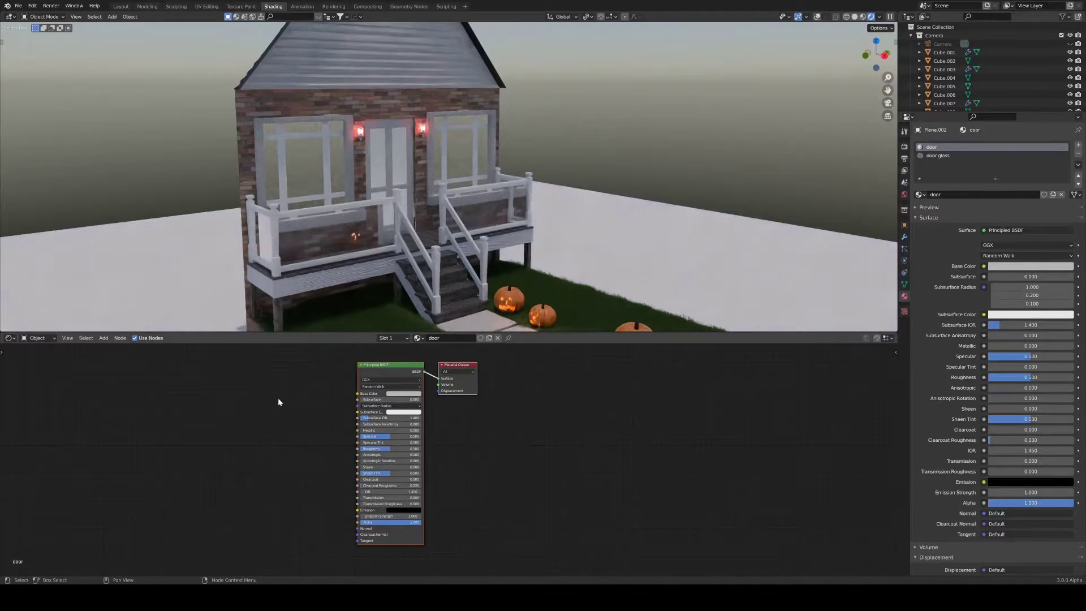
pyautogui.press('KP_0')
pyautogui.click(904, 194)
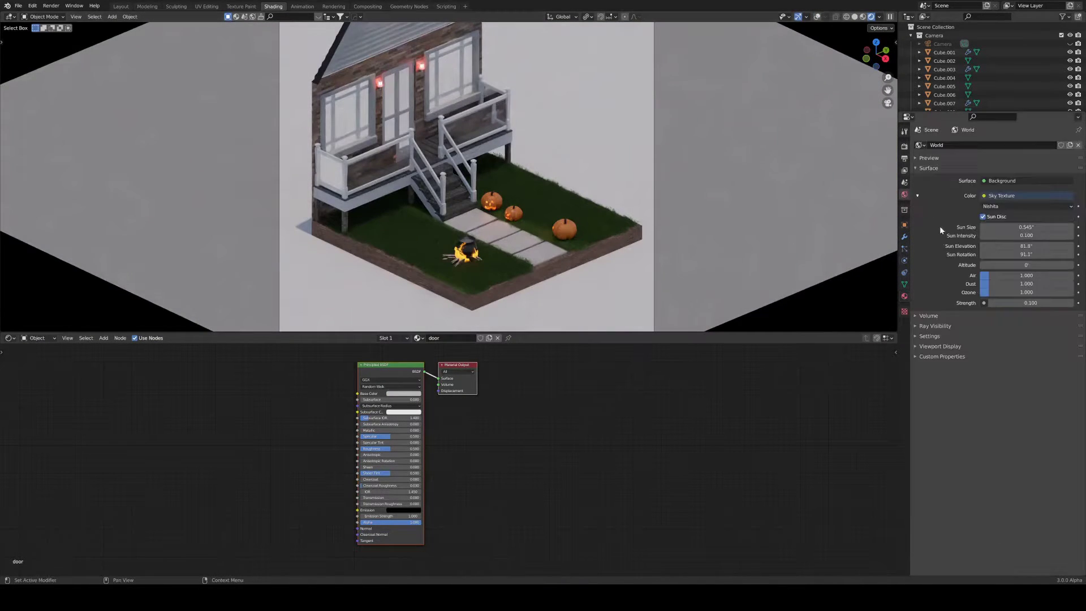
pyautogui.moveTo(1035, 303); pyautogui.dragTo(1022, 302)
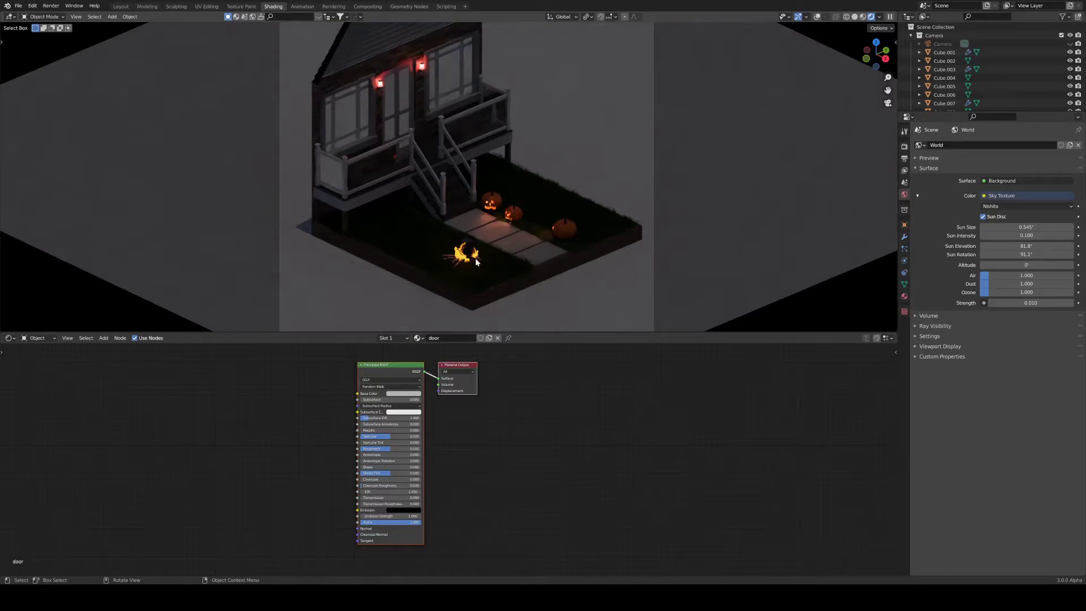
# Add a point light over the campfire, raising it along Z and shifting it along X.
pyautogui.press('KP_7')
pyautogui.hotkey('shift', 'a')
pyautogui.click(540, 257)
pyautogui.press('KP_1')
pyautogui.press('g')
pyautogui.press('z')
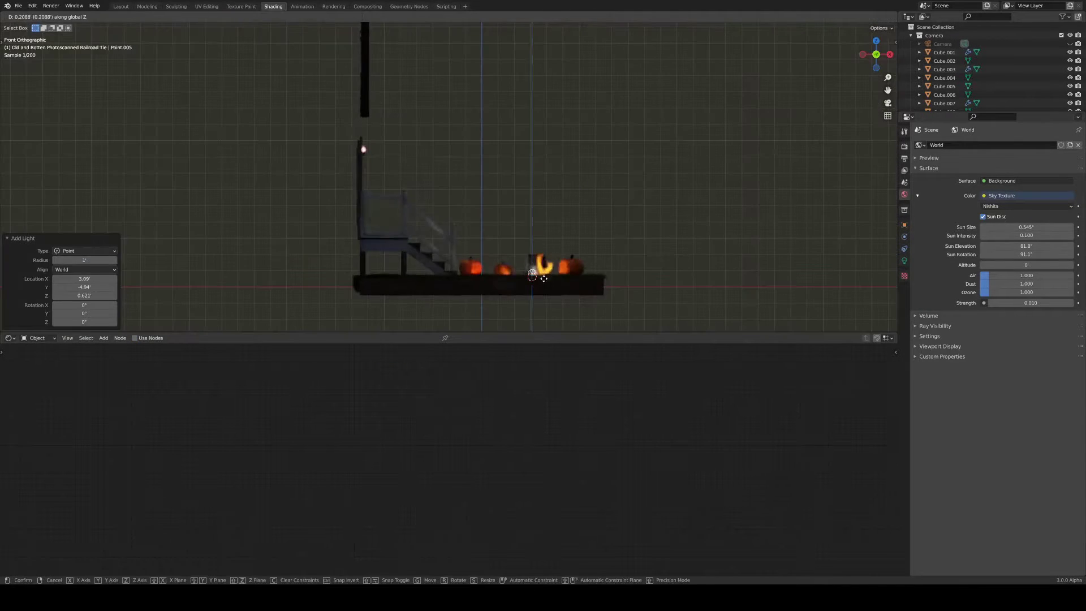
pyautogui.click(543, 278)
pyautogui.moveTo(543, 278); pyautogui.dragTo(507, 225, button='middle')
pyautogui.press('g')
pyautogui.press('x')
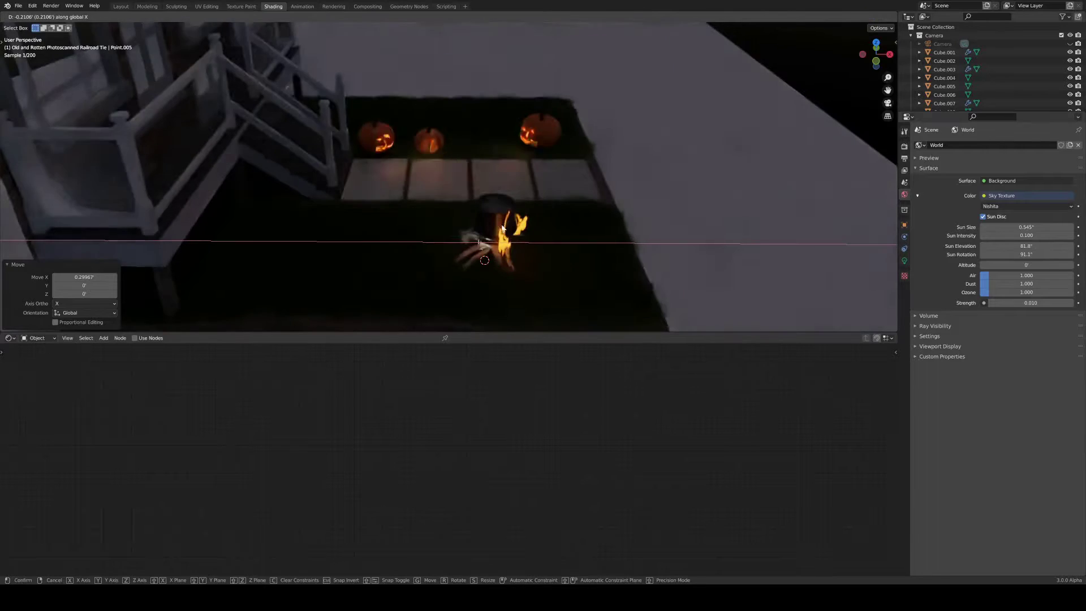
pyautogui.click(502, 227)
# Set the campfire point light's power to 150 W.
pyautogui.click(904, 261)
pyautogui.click(1027, 192)
pyautogui.press('KP_0')
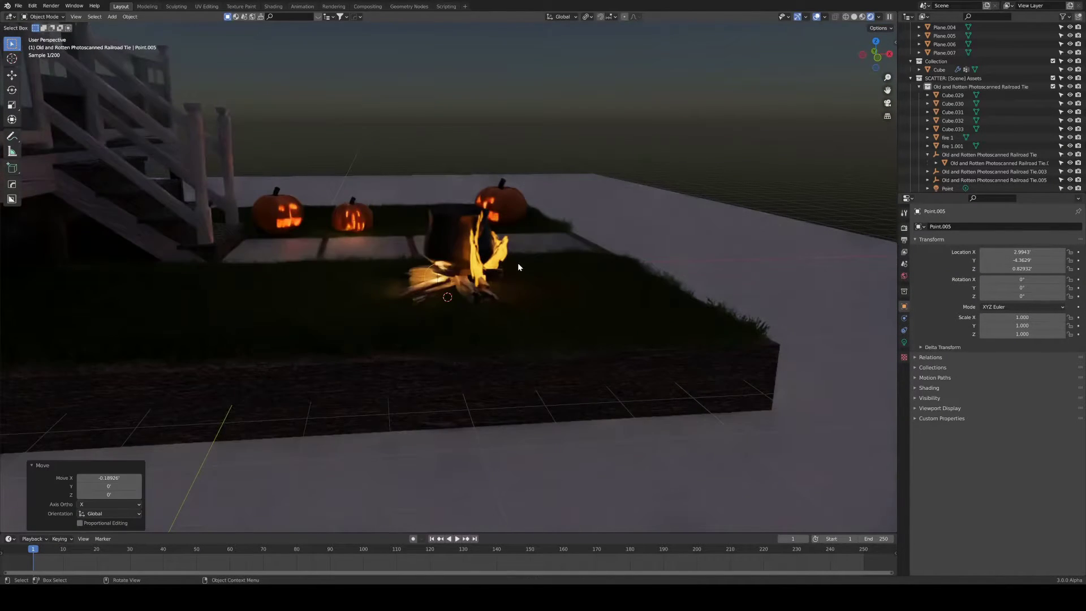
pyautogui.press('KP_0')
pyautogui.click(903, 343)
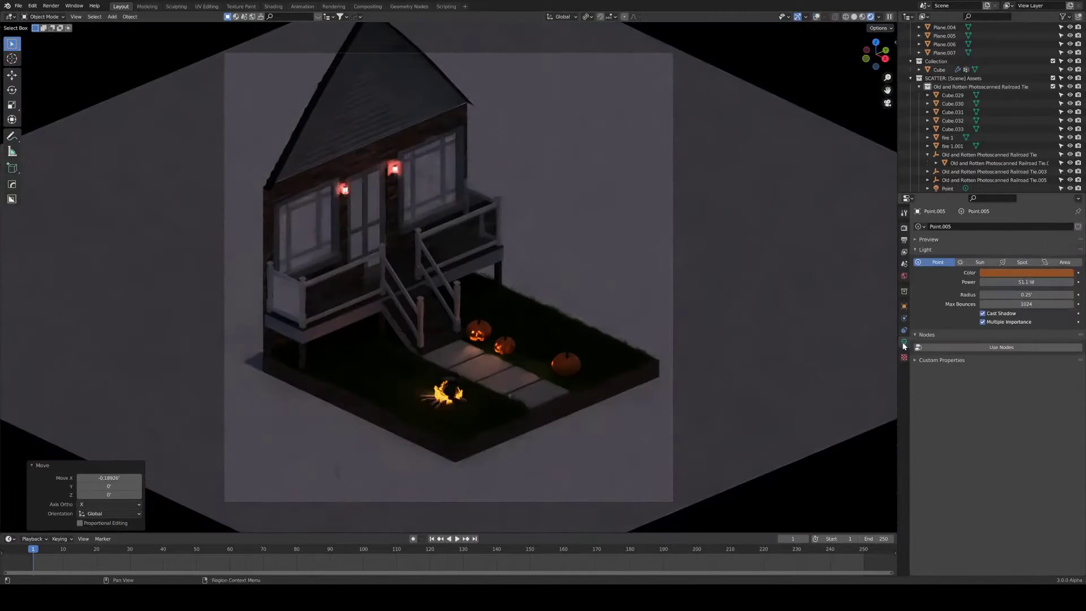
pyautogui.doubleClick(1027, 281)
pyautogui.write('150')
pyautogui.press('Return')
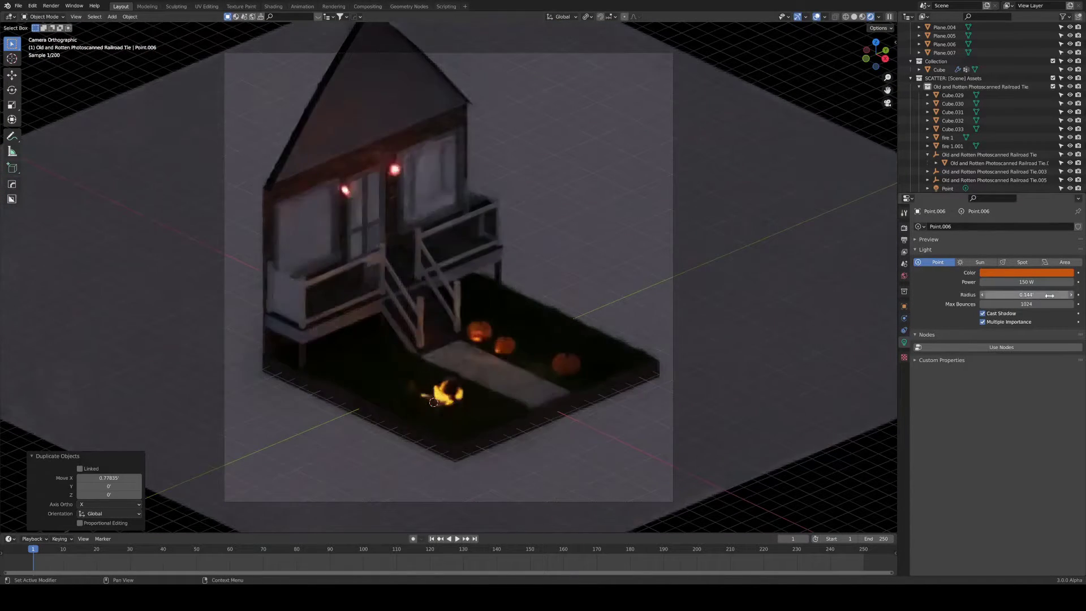
# Duplicate the fire light along X as a second campfire light.
pyautogui.hotkey('shift', 'd')
pyautogui.press('x')
pyautogui.click(553, 232)
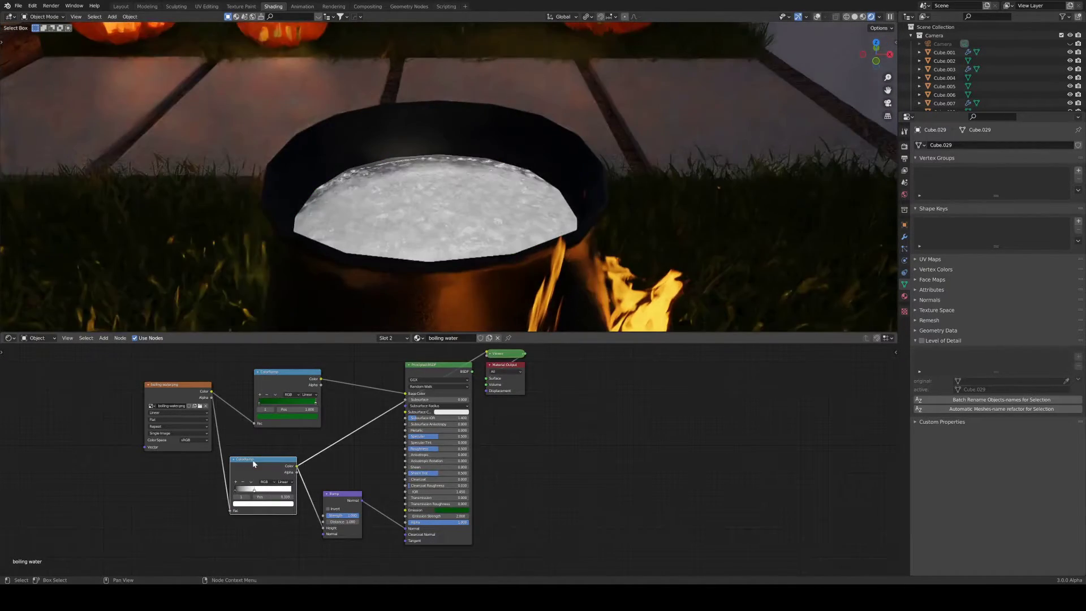
# Add a cube, scale it and move it up along Z above the cauldron's green water.
pyautogui.click(451, 510)
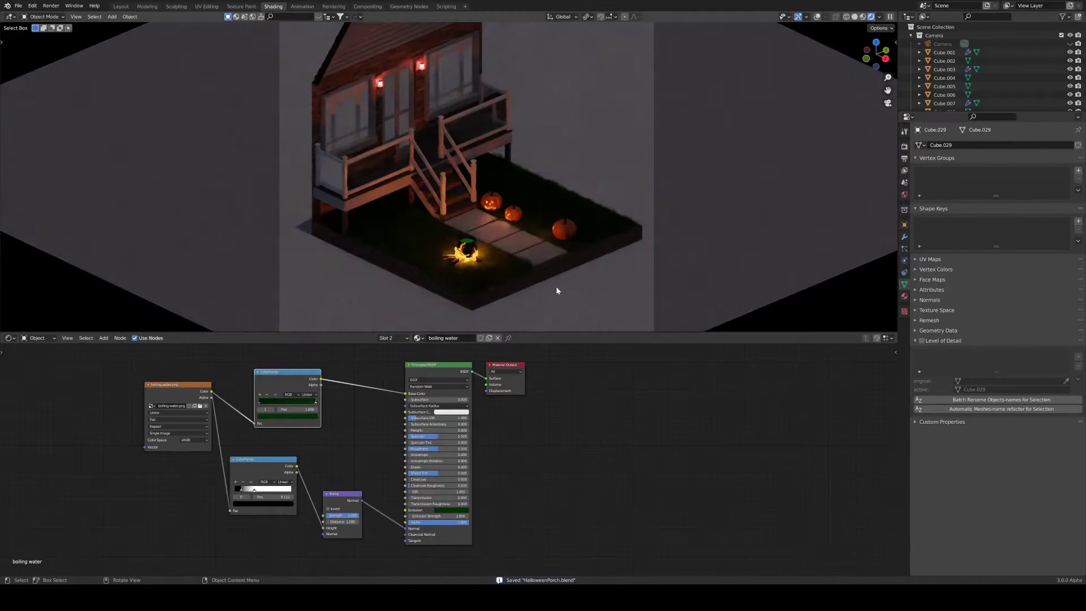
pyautogui.press('KP_Decimal')
pyautogui.hotkey('shift', 'a')
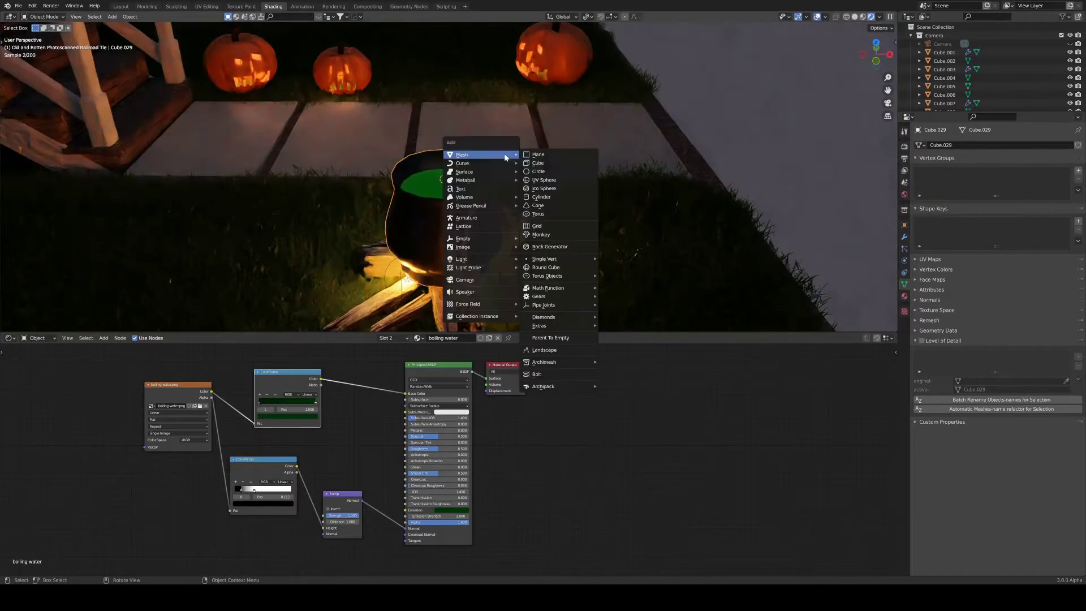
pyautogui.click(526, 164)
pyautogui.press('s')
pyautogui.press('g')
pyautogui.press('z')
pyautogui.click(538, 115)
# Give the cube a new volume material with a Noise Texture feeding a contrast-boosted ColorRamp.
pyautogui.moveTo(528, 189); pyautogui.dragTo(485, 186, button='middle')
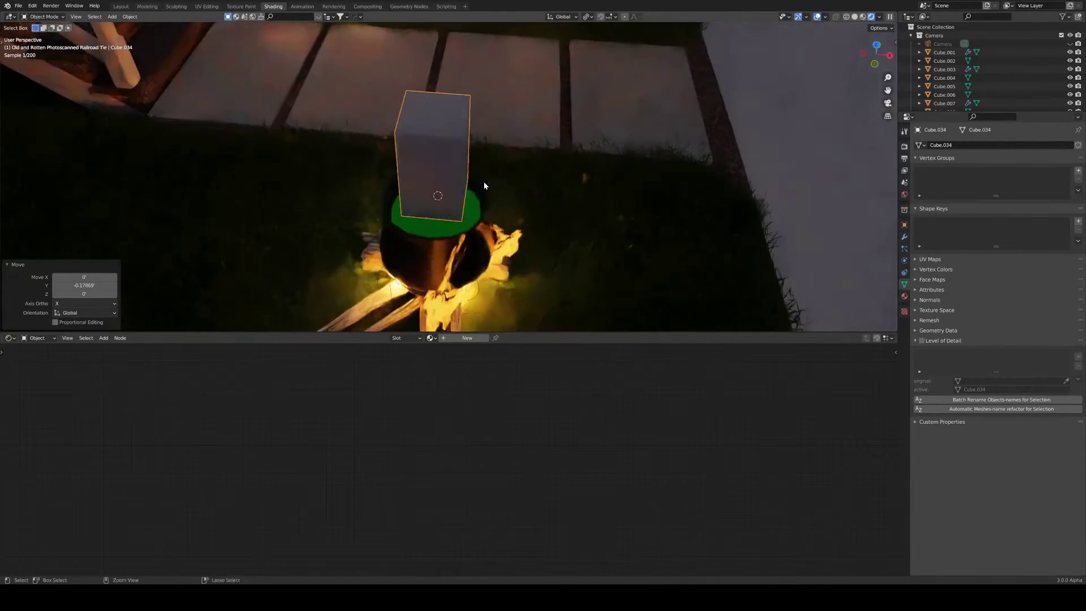
pyautogui.click(467, 338)
pyautogui.click(357, 376)
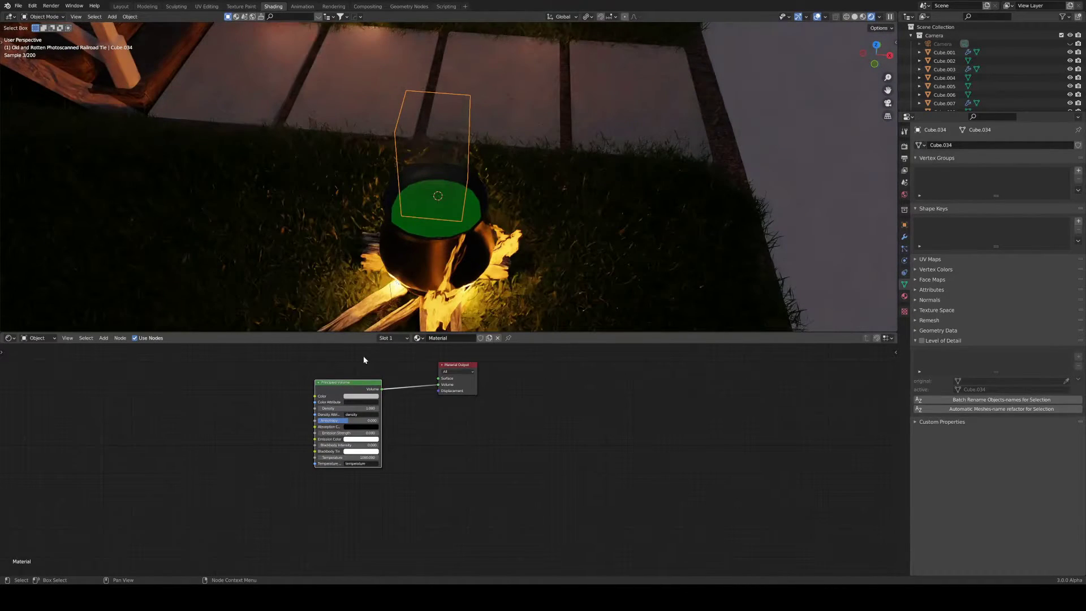
pyautogui.click(904, 145)
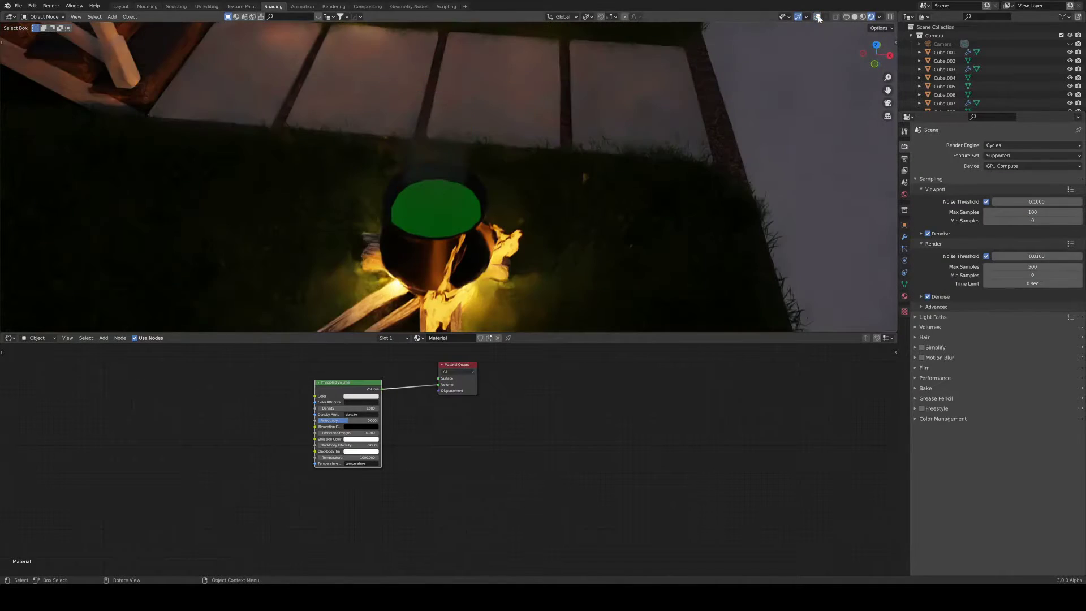
pyautogui.hotkey('shift', 'a')
pyautogui.click(250, 387)
pyautogui.keyDown('ctrl'); pyautogui.keyDown('shift'); pyautogui.click(178, 430); pyautogui.keyUp('shift'); pyautogui.keyUp('ctrl')
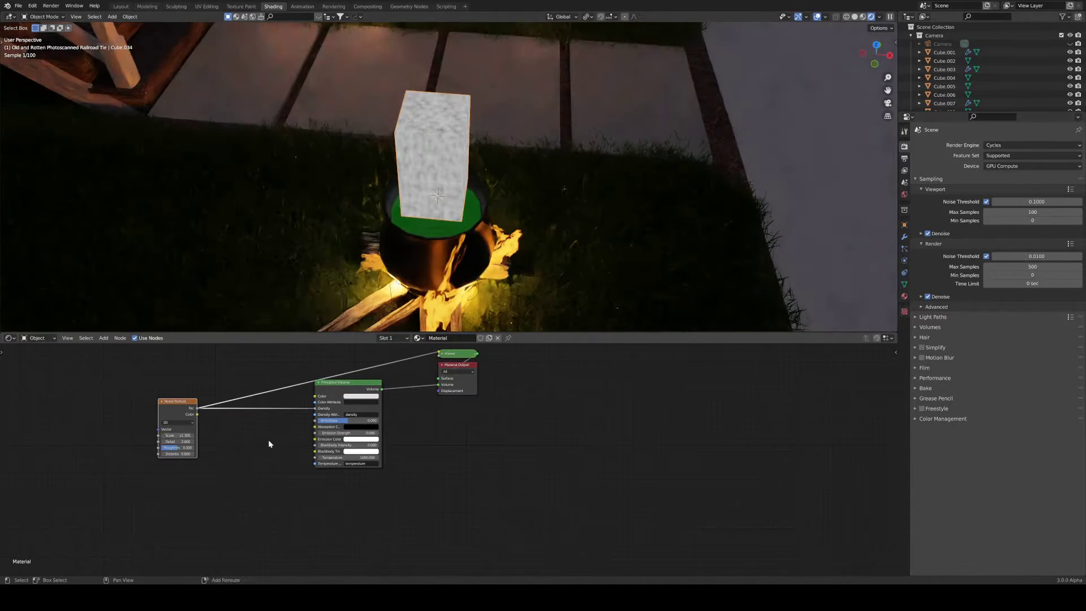
pyautogui.moveTo(268, 439)
pyautogui.mouseDown()
pyautogui.moveTo(259, 420)
pyautogui.moveTo(248, 437)
pyautogui.mouseUp()
pyautogui.keyDown('ctrl'); pyautogui.keyDown('shift'); pyautogui.click(259, 421); pyautogui.keyUp('shift'); pyautogui.keyUp('ctrl')
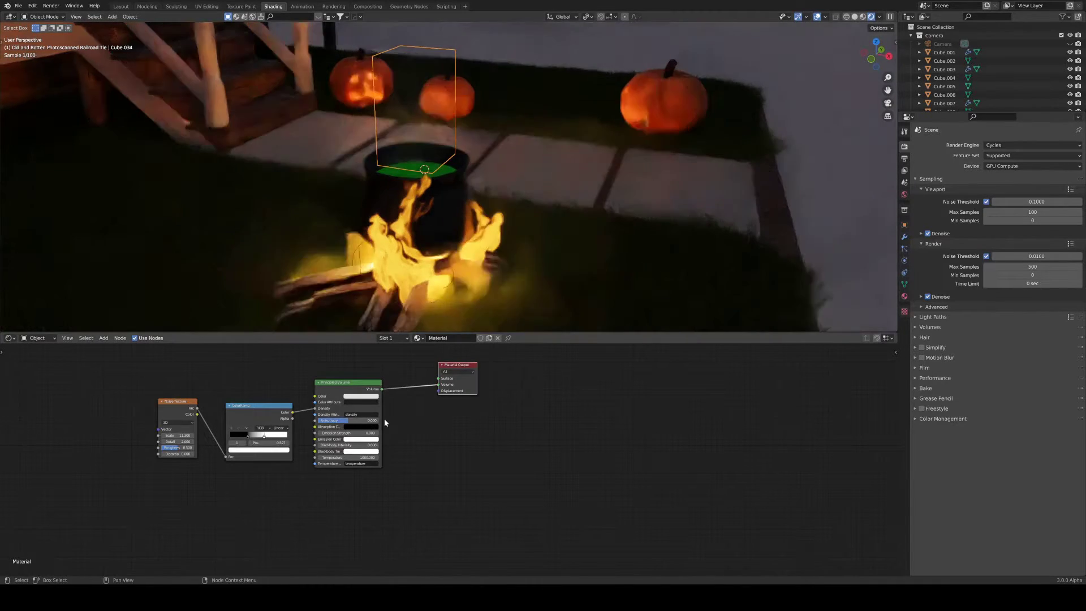
# Add Principled BSDF, Noise Texture and ColorRamp nodes wired into the cube's surface output.
pyautogui.hotkey('shift', 'a')
pyautogui.click(458, 447)
pyautogui.click(396, 486)
pyautogui.moveTo(267, 588); pyautogui.dragTo(326, 501, button='middle')
pyautogui.hotkey('shift', 'a')
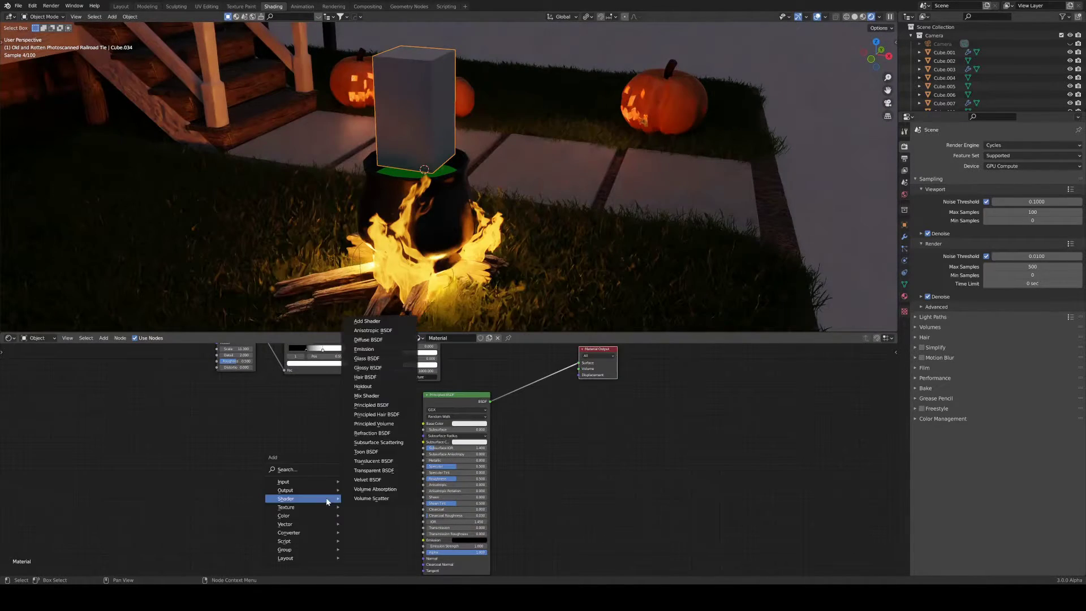
pyautogui.click(367, 396)
pyautogui.click(298, 497)
pyautogui.moveTo(318, 509); pyautogui.dragTo(423, 552)
pyautogui.keyDown('ctrl'); pyautogui.keyDown('shift'); pyautogui.click(298, 497); pyautogui.keyUp('shift'); pyautogui.keyUp('ctrl')
pyautogui.hotkey('shift', 'a')
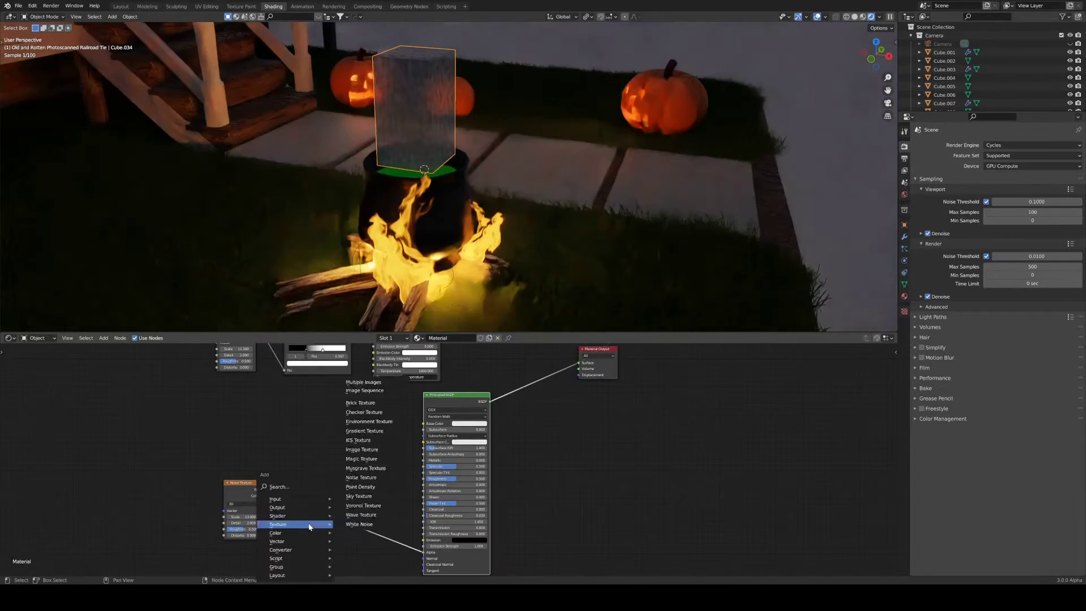
pyautogui.click(399, 390)
pyautogui.click(318, 501)
pyautogui.press('Home')
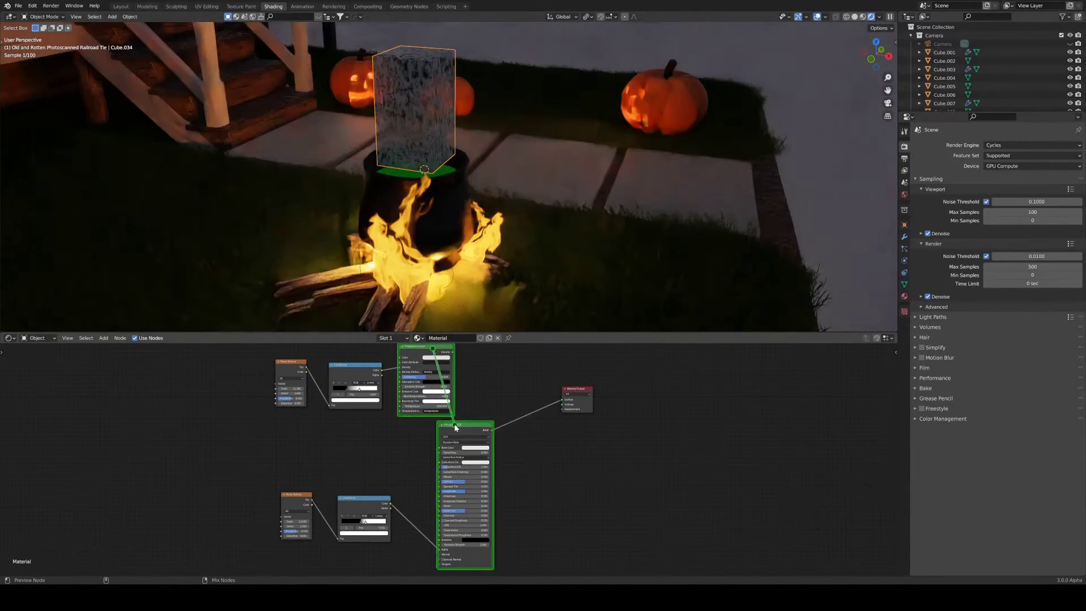
# Wire Principled Volume to Volume, ramp to Density, add a Transparent mix shader, shrink the box.
pyautogui.moveTo(452, 352); pyautogui.dragTo(562, 404)
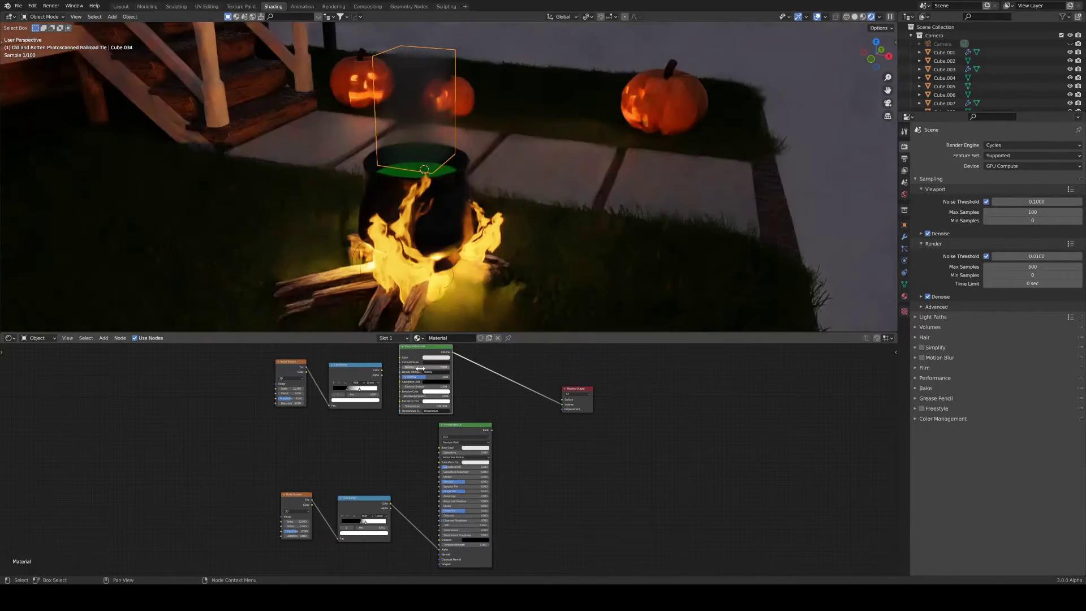
pyautogui.press('KP_0')
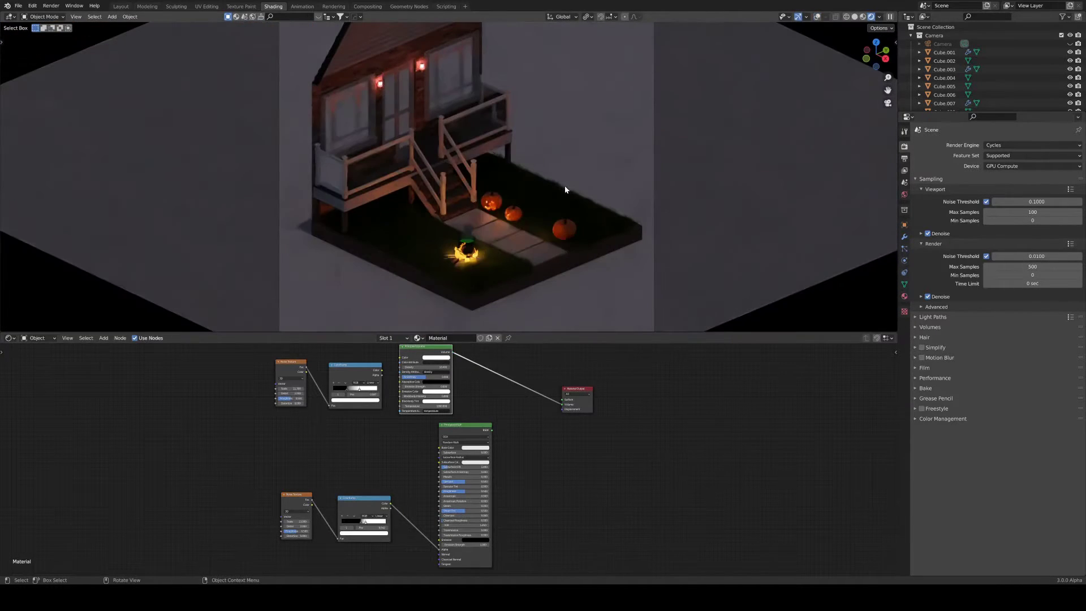
pyautogui.moveTo(381, 370); pyautogui.dragTo(399, 368)
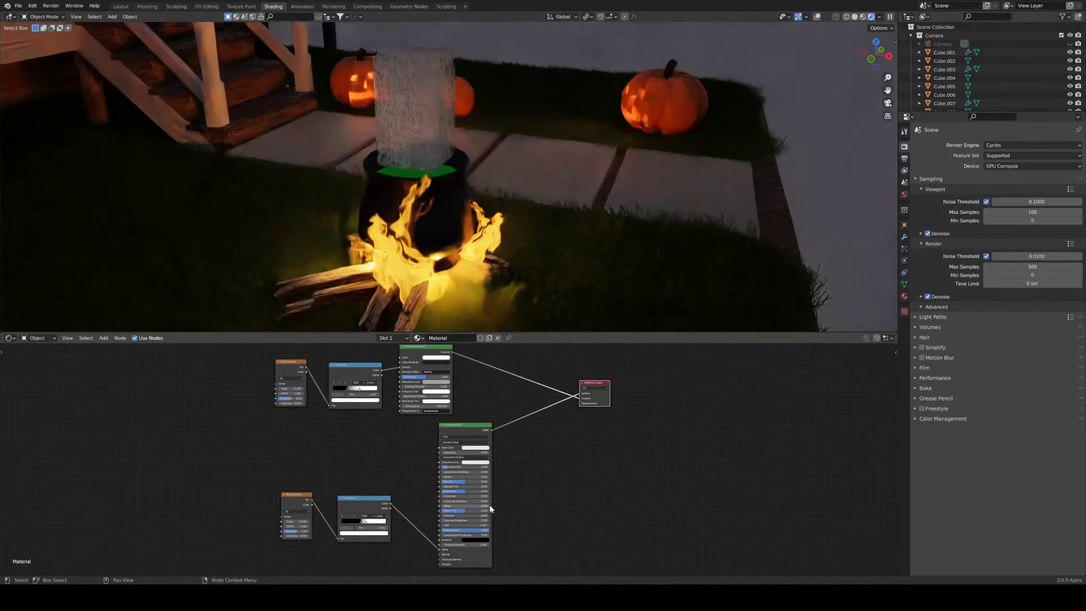
pyautogui.hotkey('shift', 'a')
pyautogui.click(583, 435)
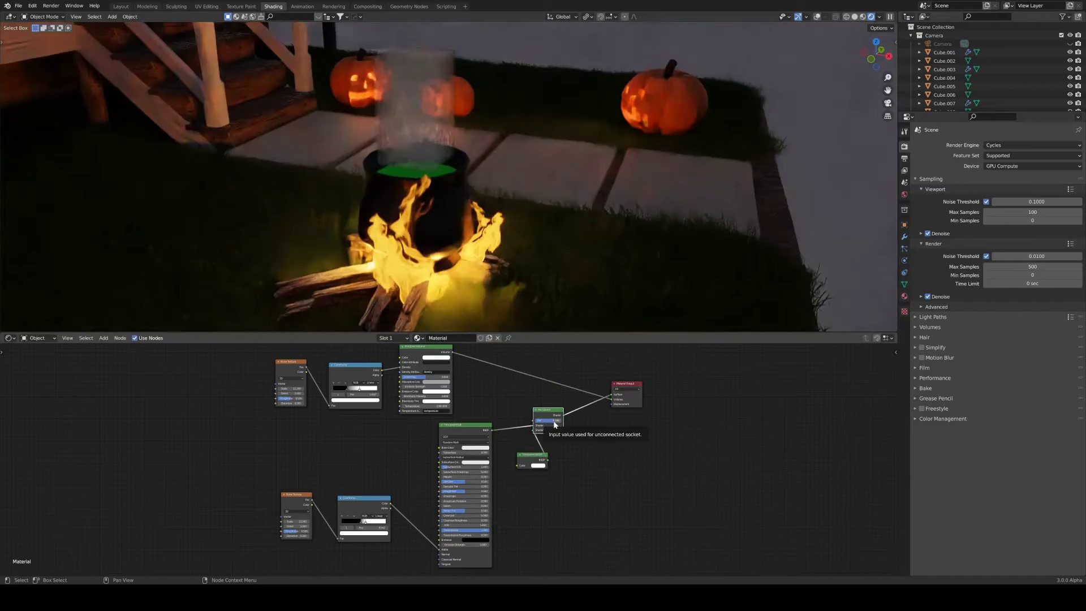
pyautogui.hotkey('ctrl', 'r')
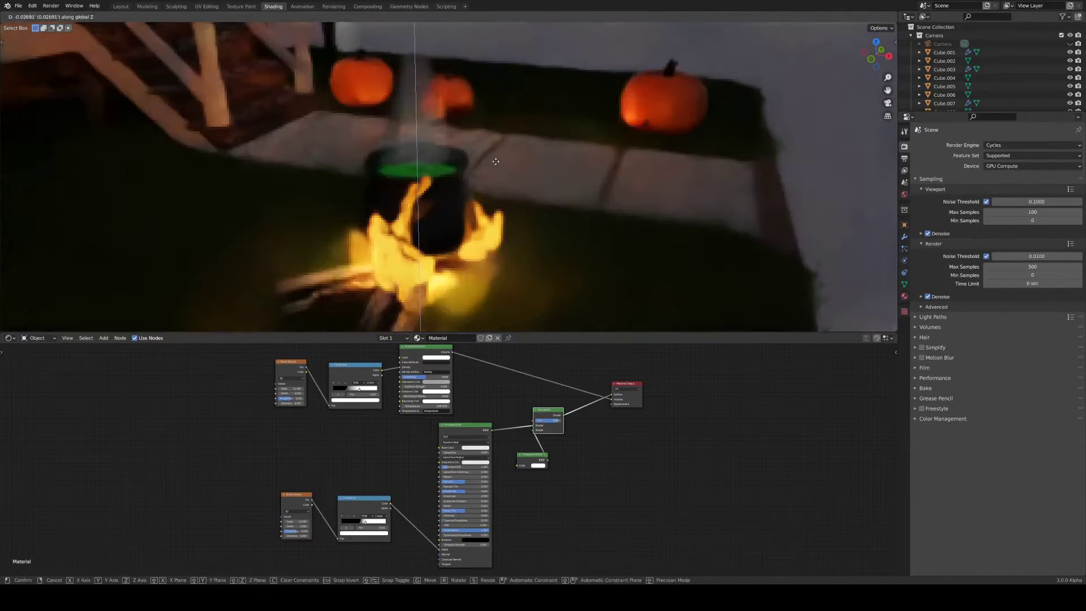
pyautogui.press('s')
pyautogui.press('Return')
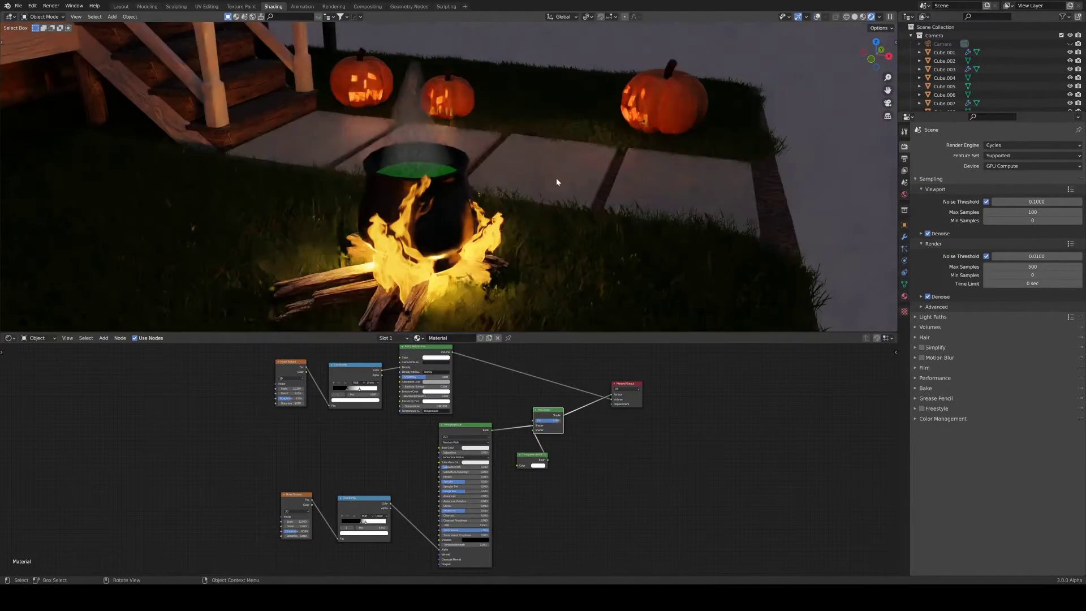
pyautogui.press('KP_0')
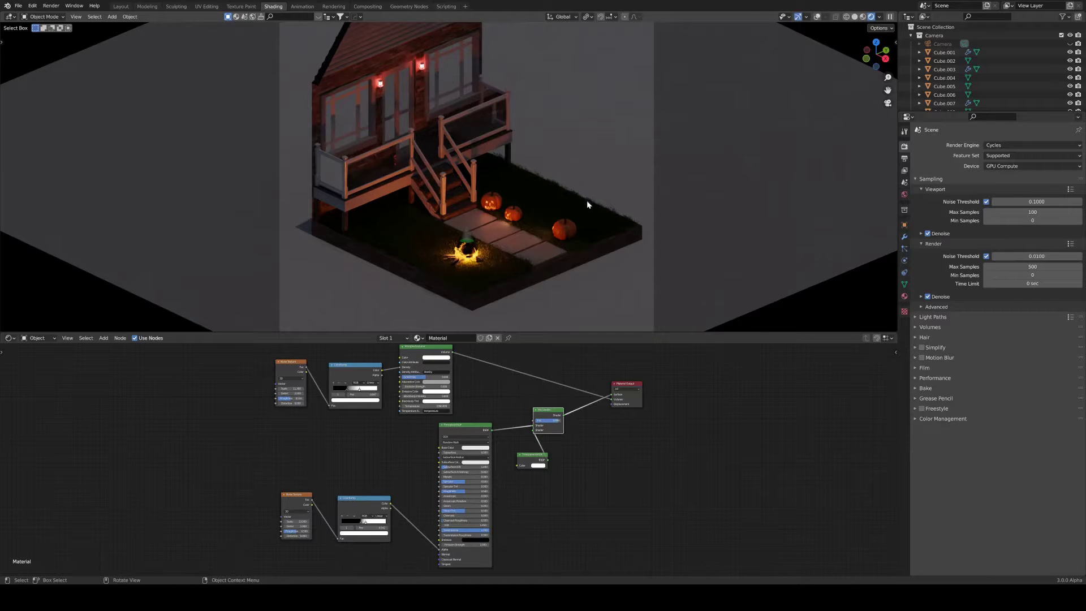
# Nudge the cauldron's geometry along X in Edit Mode, then return to the camera view.
pyautogui.press('KP_0')
pyautogui.press('Tab')
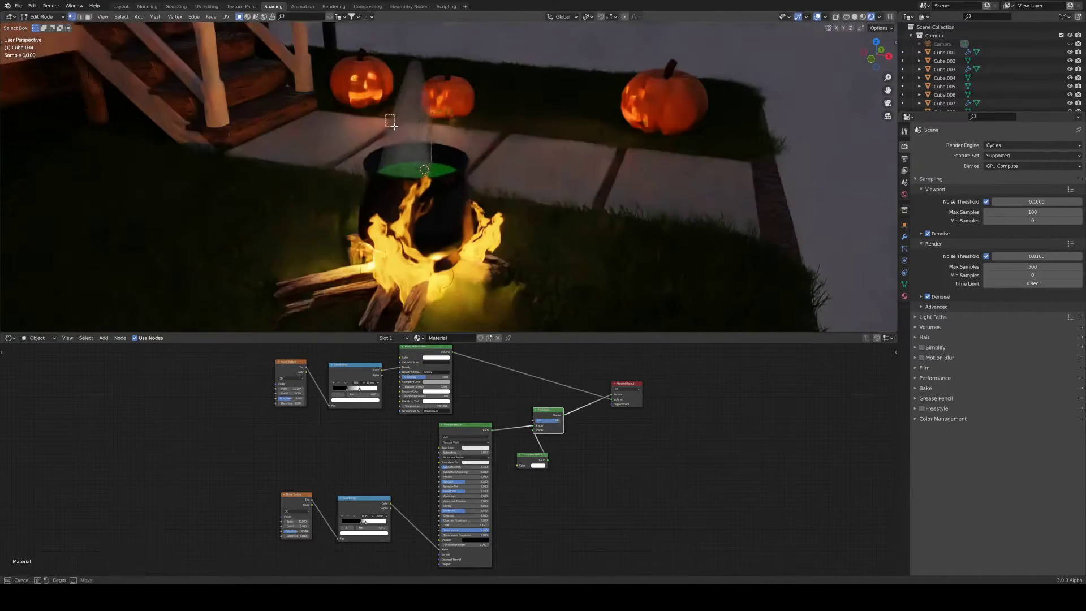
pyautogui.press('g')
pyautogui.press('x')
pyautogui.click(409, 157)
pyautogui.press('Tab')
pyautogui.press('KP_0')
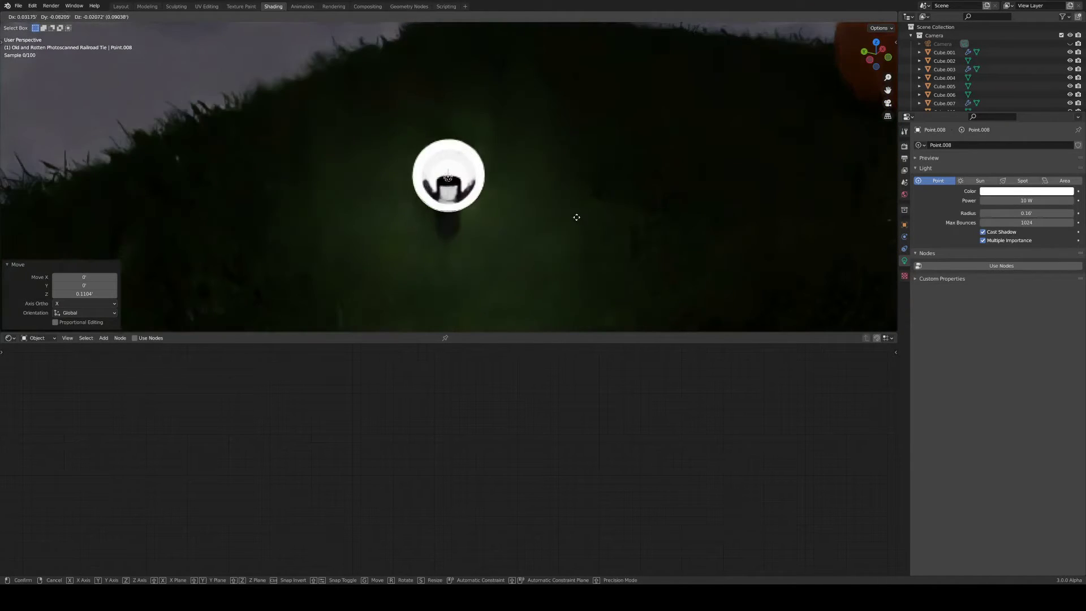
# Place the point light by the ground lamp with a slightly larger radius and orange colour.
pyautogui.click(576, 217)
pyautogui.press('KP_0')
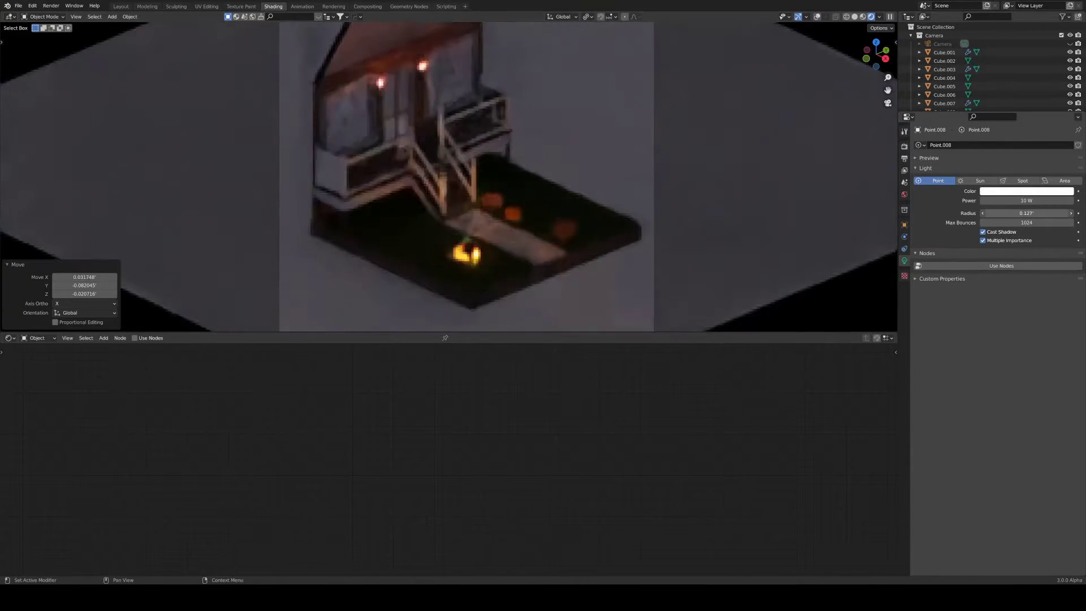
pyautogui.moveTo(1038, 211); pyautogui.dragTo(1046, 210)
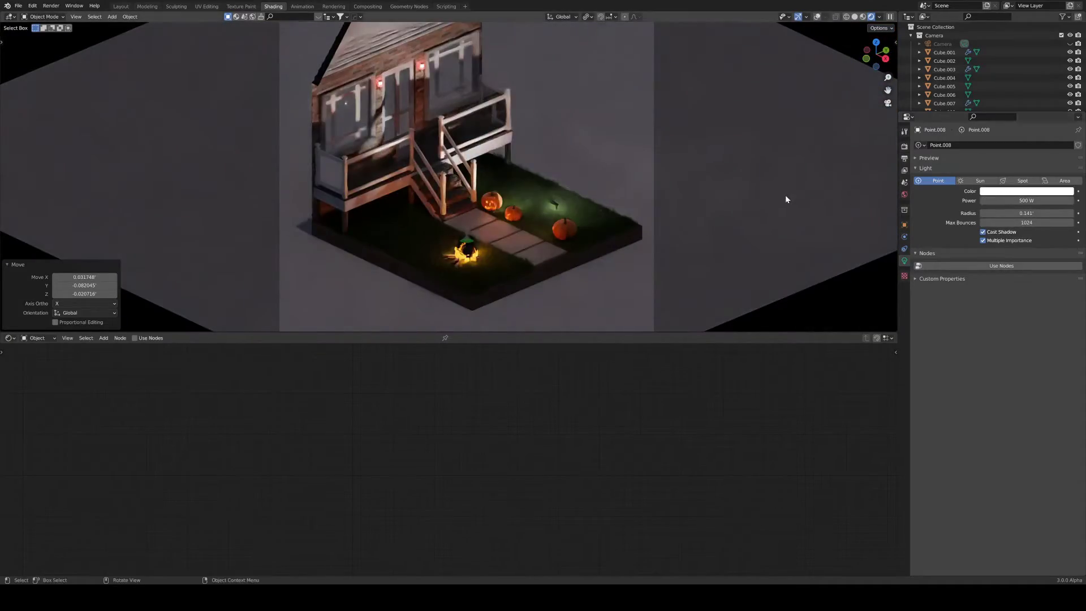
pyautogui.click(1026, 192)
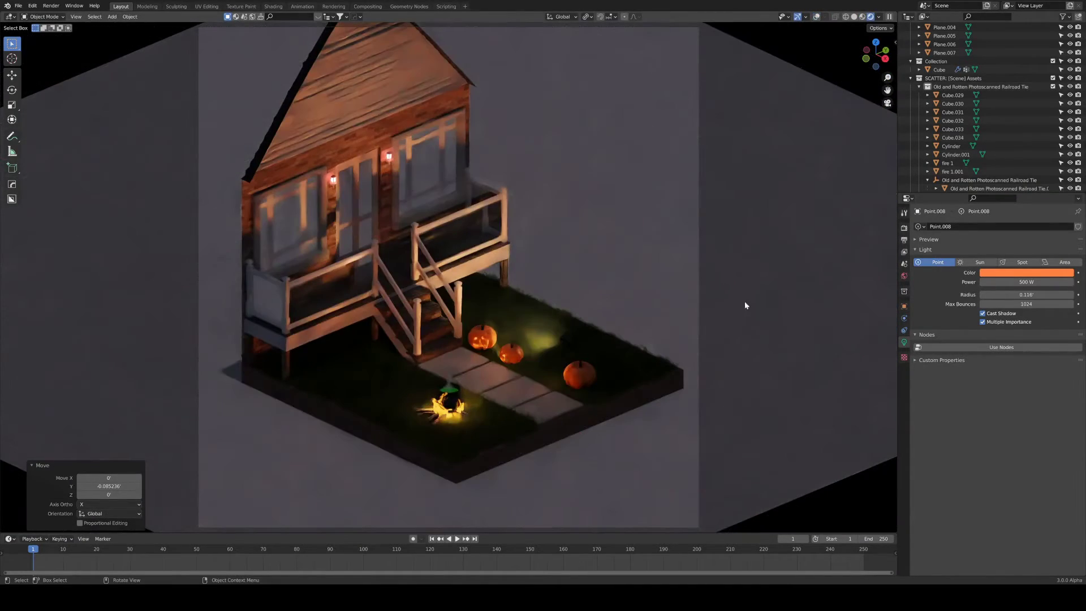
pyautogui.click(1026, 272)
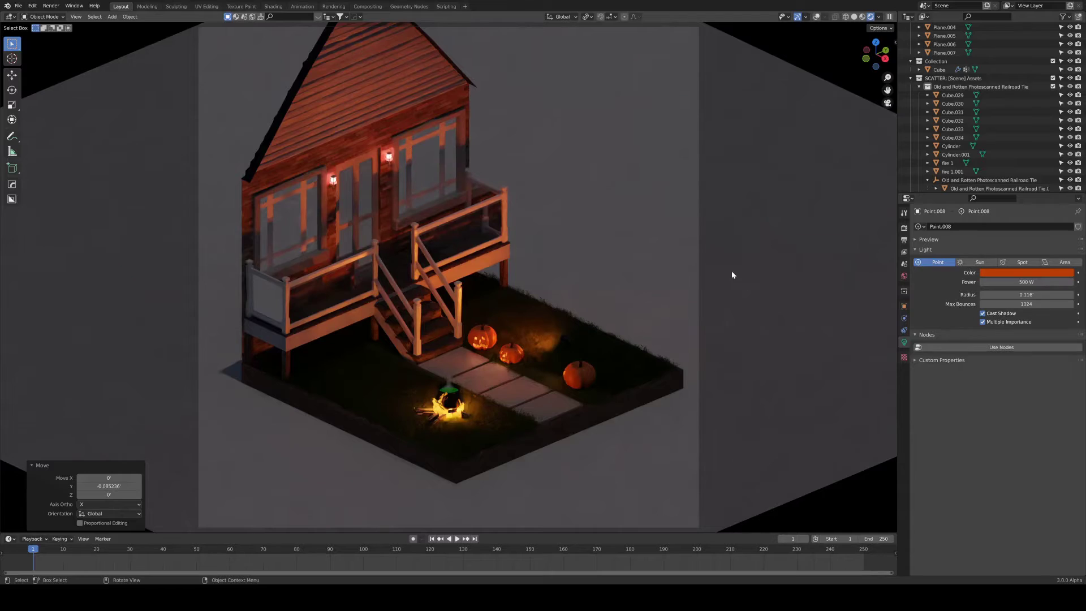
# Move the cauldron slightly along X, then view the house from the side and select the floor.
pyautogui.click(447, 395)
pyautogui.hotkey('shift', 'alt', 'z')
pyautogui.press('g')
pyautogui.press('x')
pyautogui.click(450, 443)
pyautogui.hotkey('shift', 'alt', 'z')
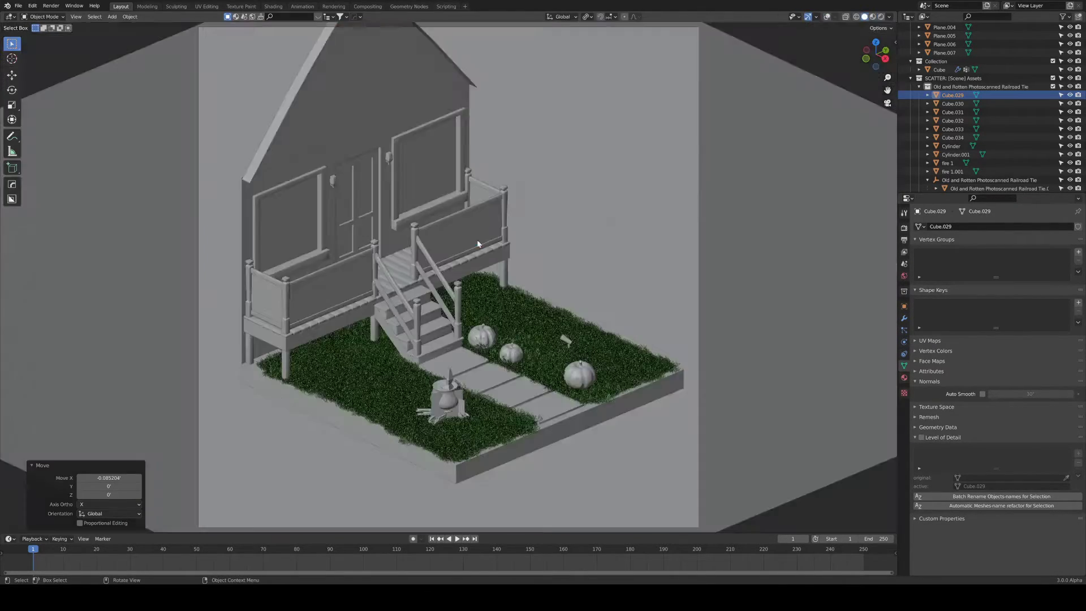
pyautogui.hotkey('shift', 'alt', 'z')
pyautogui.press('KP_3')
pyautogui.click(467, 211)
pyautogui.hotkey('shift', 'a')
# Add a small UV sphere positioned in front of the house.
pyautogui.click(508, 129)
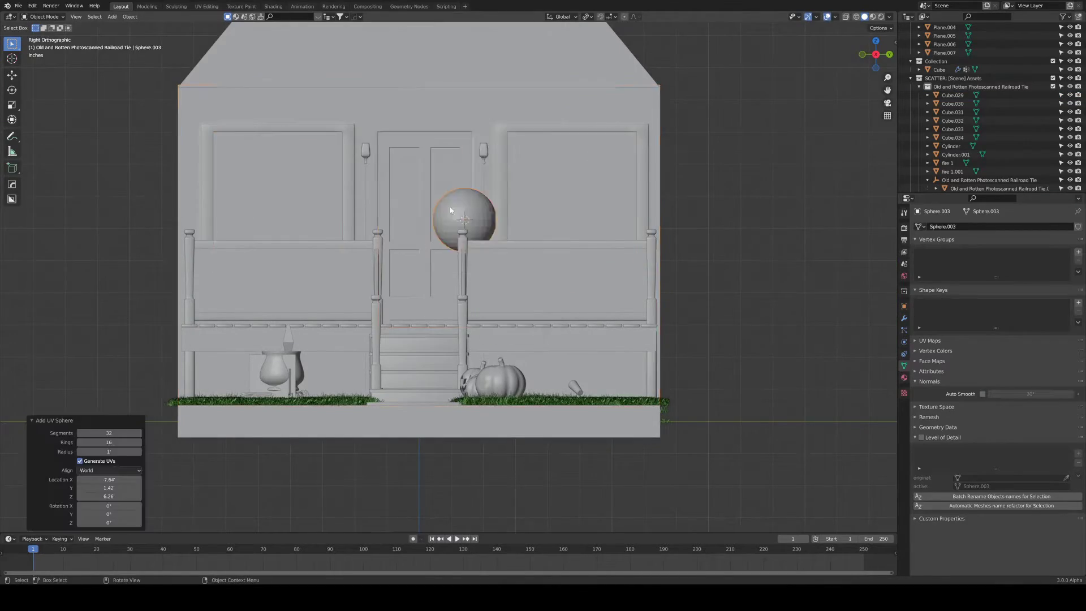
pyautogui.press('s')
pyautogui.press('g')
pyautogui.press('KP_Decimal')
pyautogui.moveTo(340, 226); pyautogui.dragTo(254, 216, button='middle')
pyautogui.press('g')
pyautogui.press('Escape')
pyautogui.hotkey('ctrl', 'z')
pyautogui.press('KP_0')
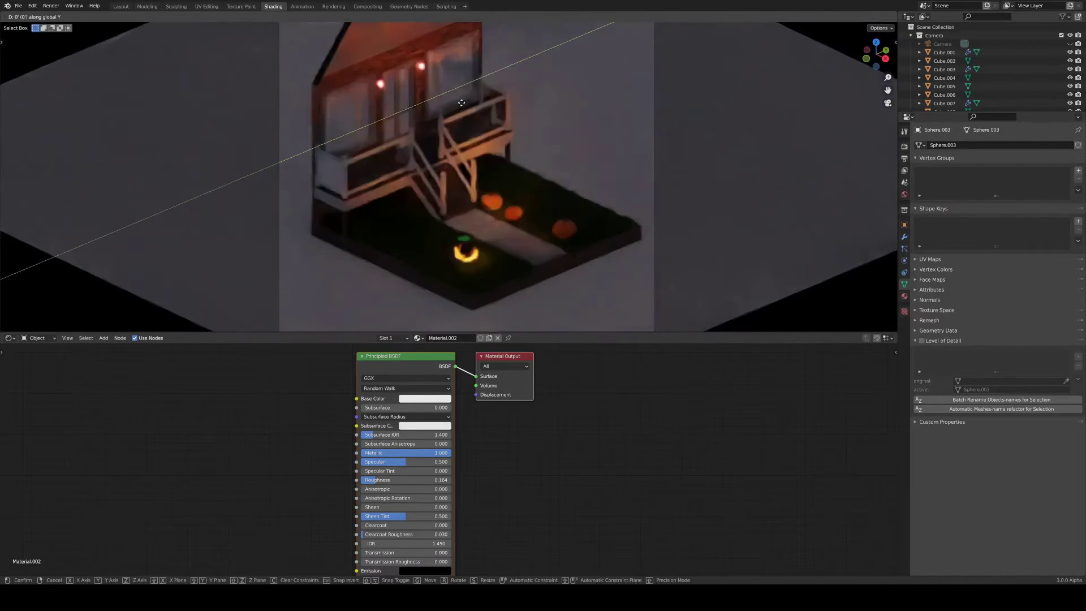
pyautogui.click(461, 102)
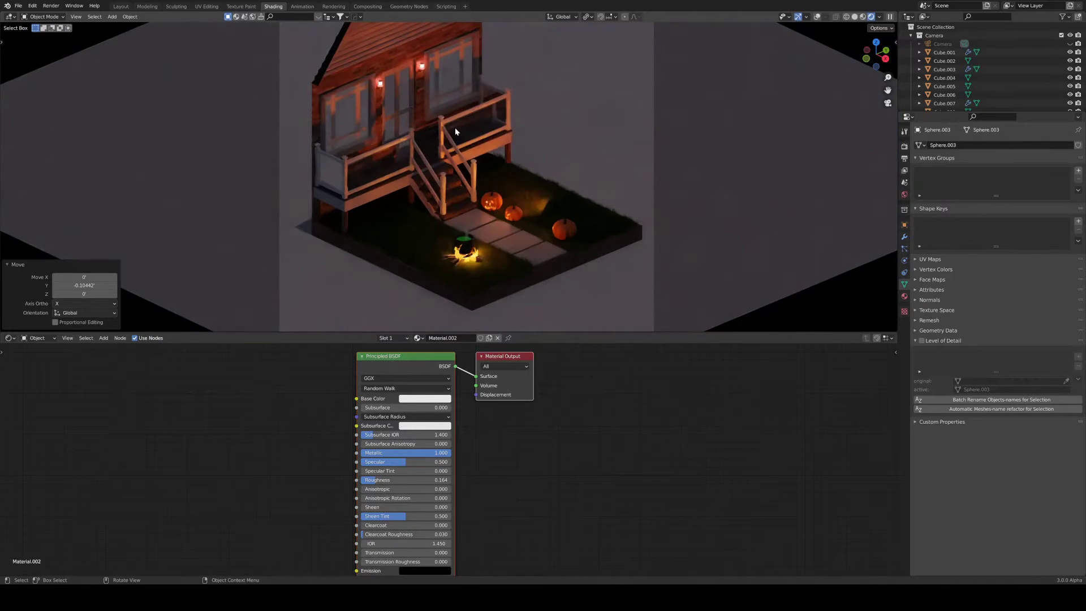
# Save the project and raise the floor material's Metallic to about 0.29.
pyautogui.click(904, 194)
pyautogui.hotkey('ctrl', 's')
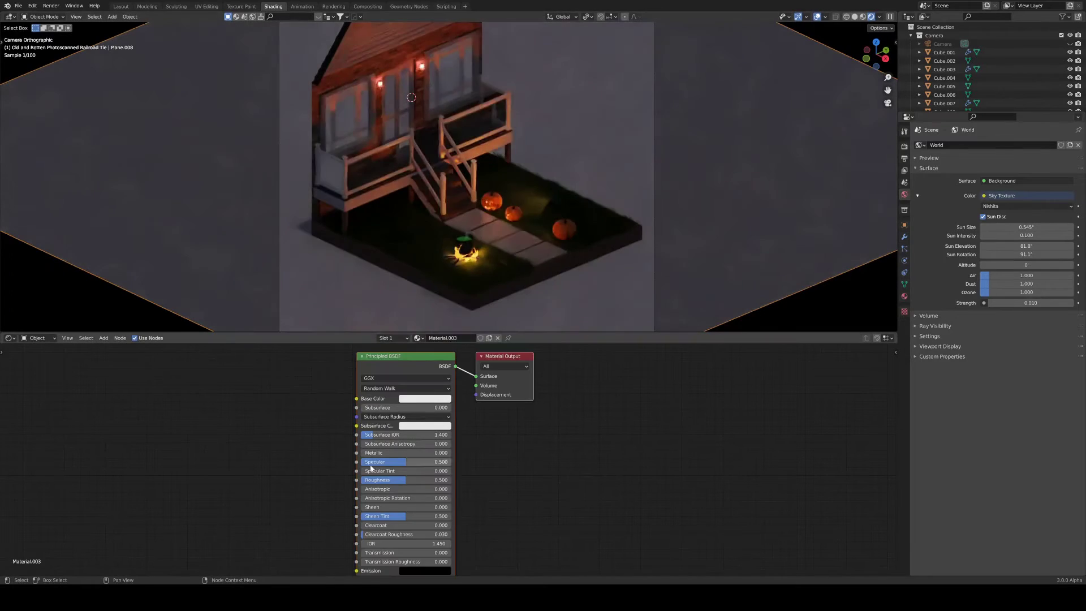
pyautogui.scroll(-3, 503, 227)
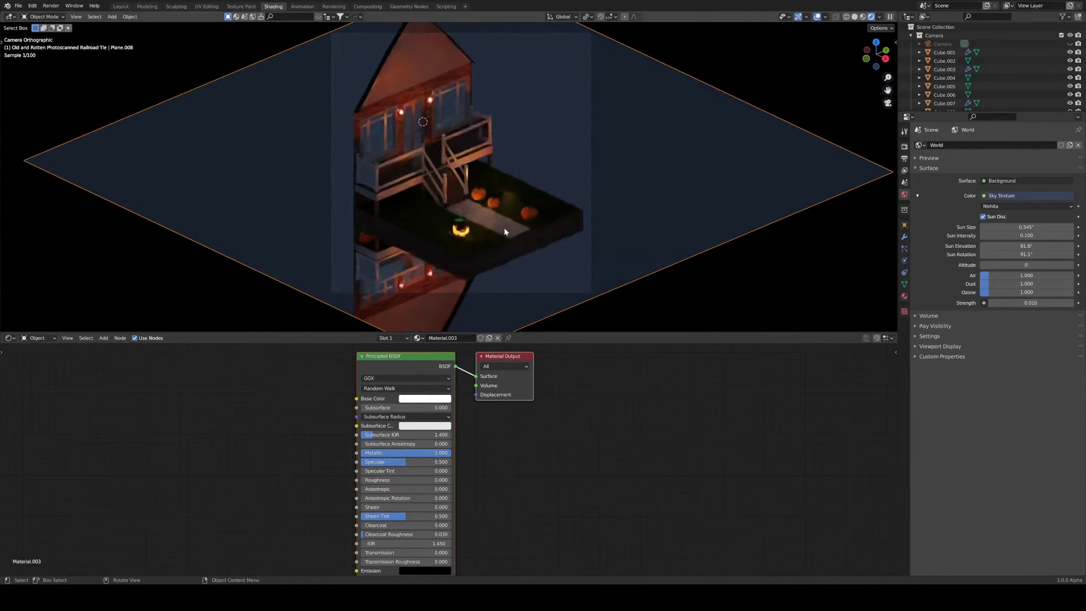
pyautogui.moveTo(396, 453)
pyautogui.mouseDown()
pyautogui.moveTo(418, 456)
pyautogui.moveTo(375, 456)
pyautogui.moveTo(390, 452)
pyautogui.mouseUp()
pyautogui.scroll(1, 470, 263)
pyautogui.moveTo(1026, 283); pyautogui.dragTo(1065, 292)
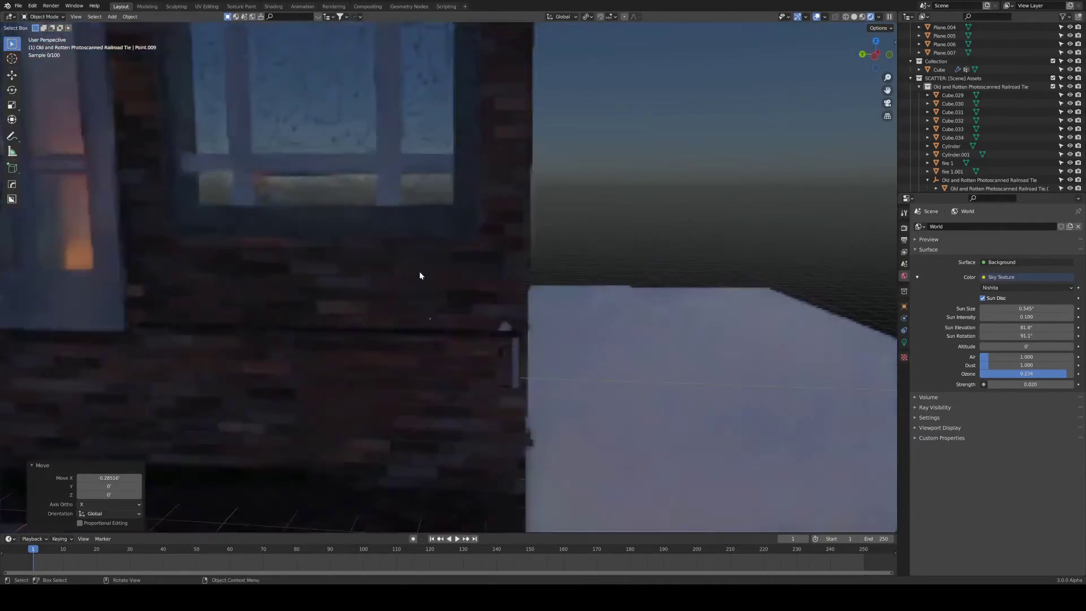
pyautogui.hotkey('shift', 'a')
# Add an area light, move it along X and tilt it about 19 degrees around Y.
pyautogui.click(362, 388)
pyautogui.press('g')
pyautogui.press('x')
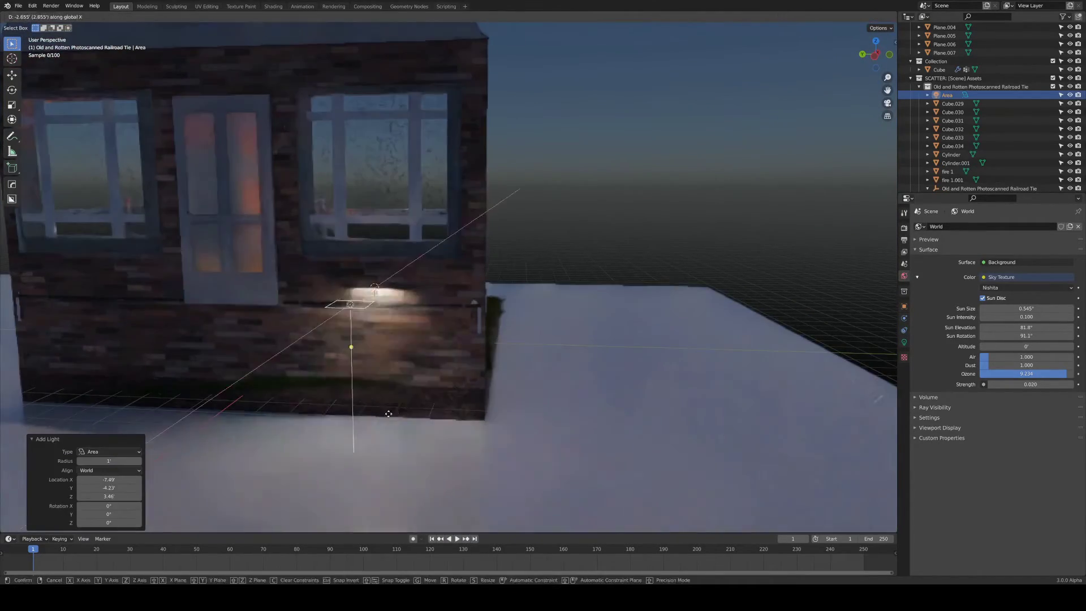
pyautogui.click(388, 413)
pyautogui.press('KP_1')
pyautogui.press('KP_0')
pyautogui.press('KP_1')
pyautogui.press('r')
pyautogui.press('y')
pyautogui.click(475, 234)
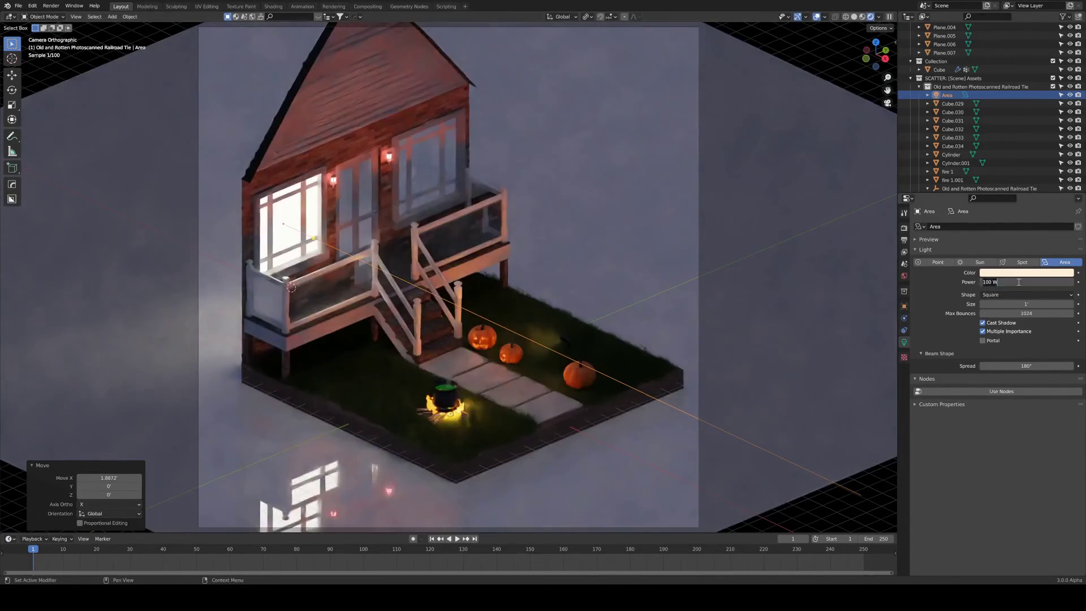
# Set the area light's Power to 10 W and hide the viewport overlays.
pyautogui.write('10')
pyautogui.press('Return')
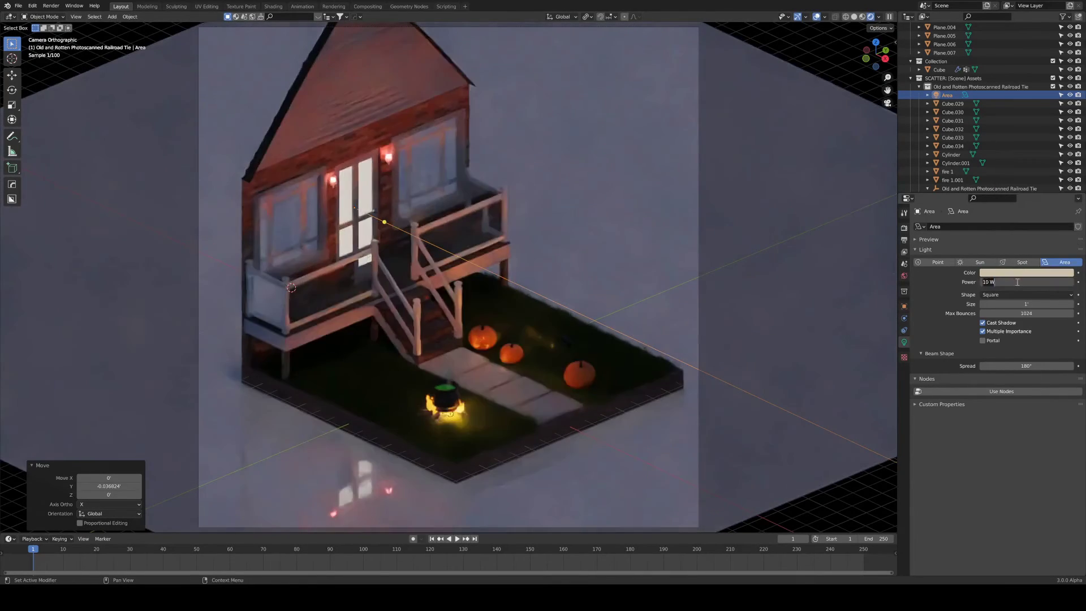
pyautogui.click(816, 17)
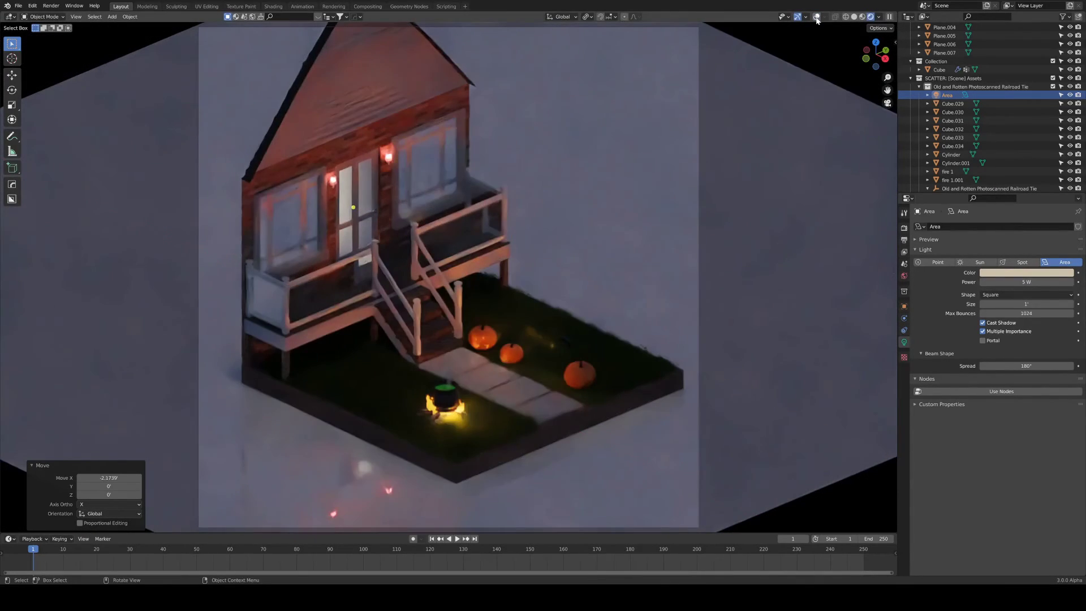